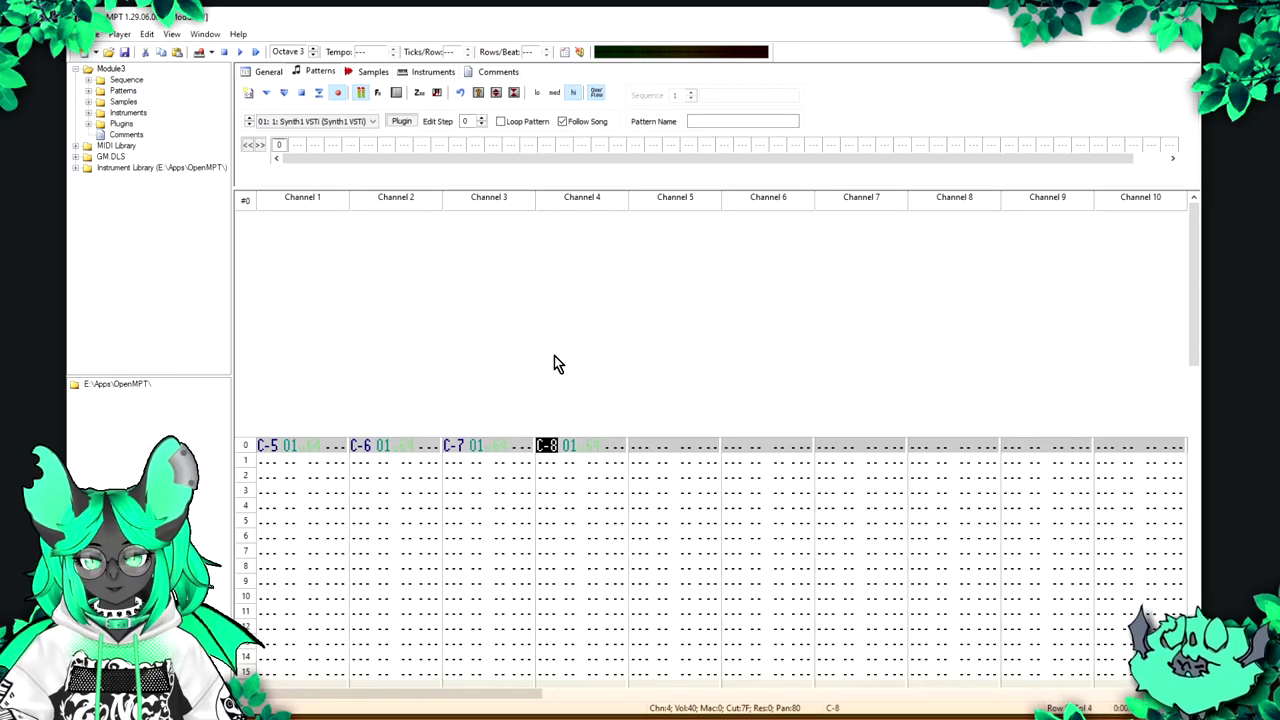
Step: Raise the keyboard octave to 6, replace channel 4's note in row 0 with G-7, and play the pattern
left_click(315, 48)
key("z")
left_click(315, 48)
key("z")
left_click(315, 48)
key("z")
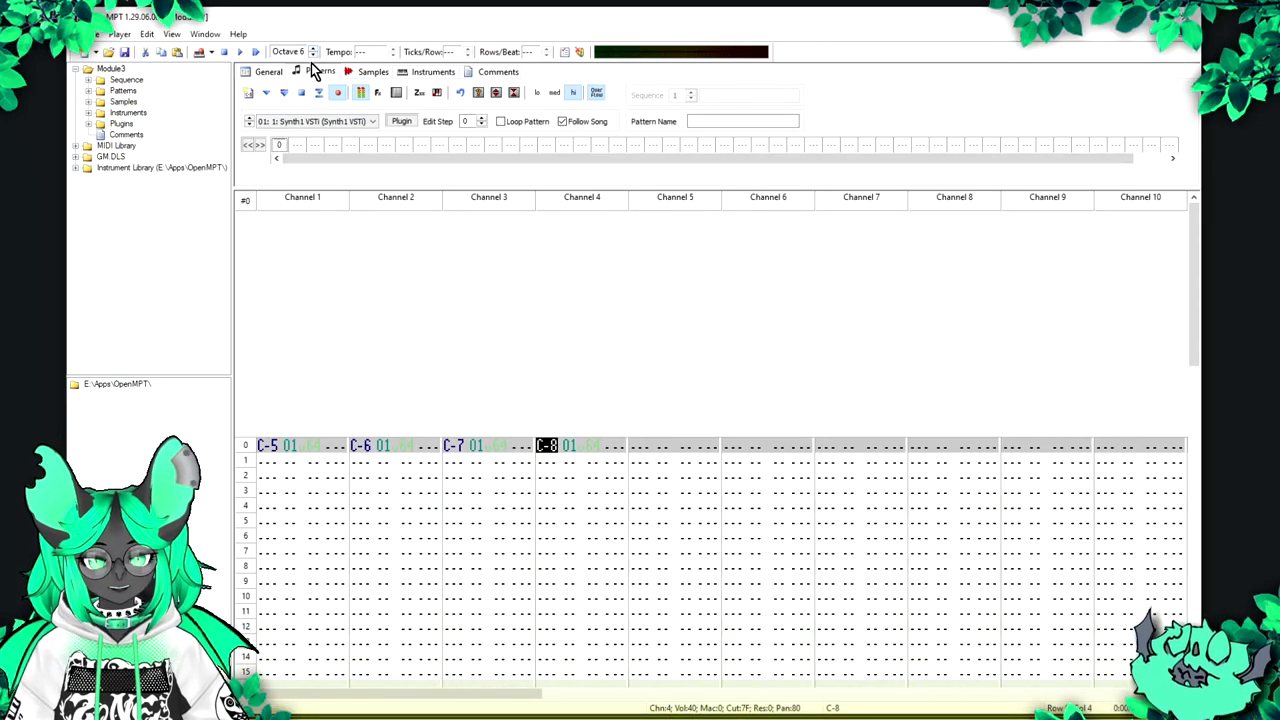
key("z")
key("j")
key("t")
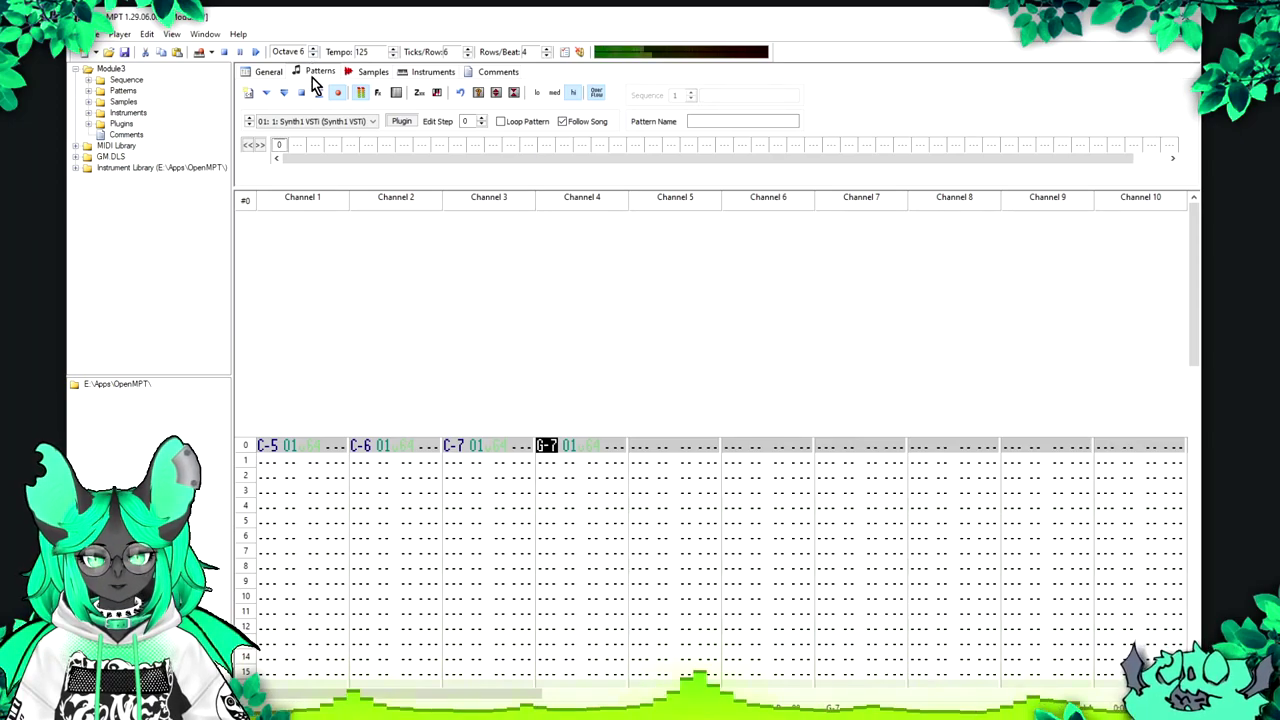
left_click(256, 53)
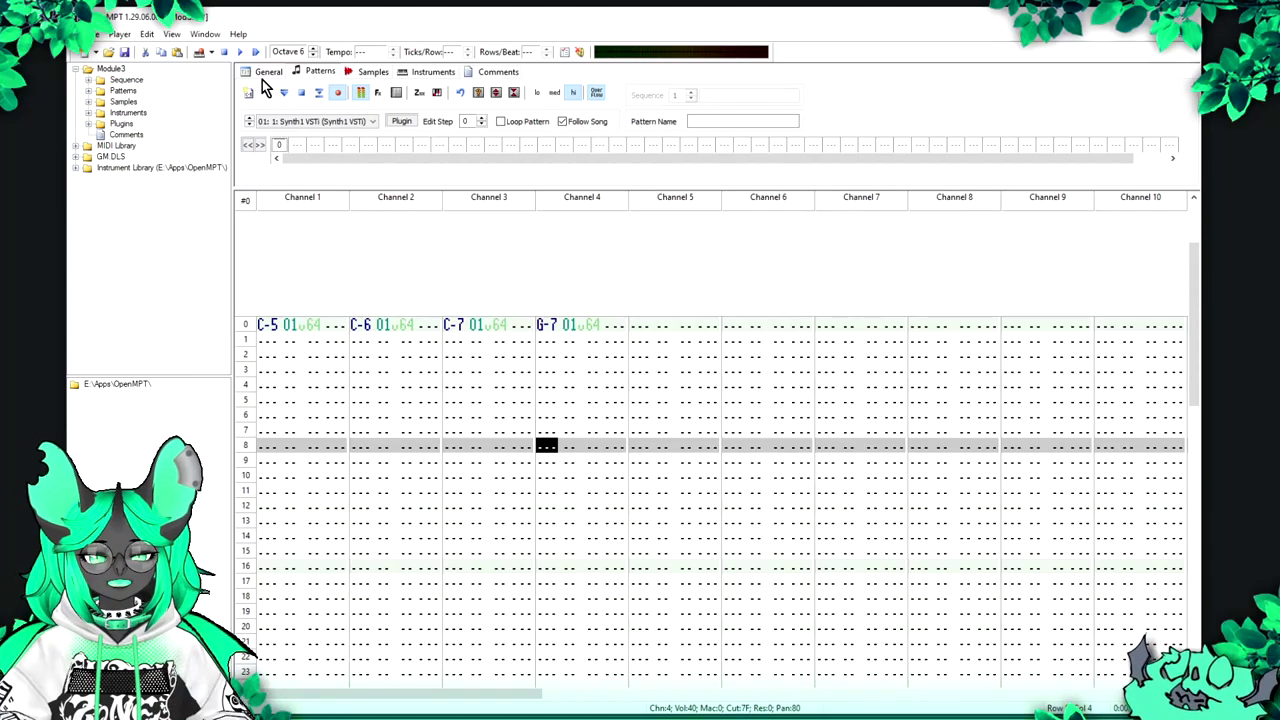
Step: Export the chord as a Microsoft RIFF Wave file named s4 on the Desktop
left_click(105, 40)
left_click(233, 214)
left_click(737, 483)
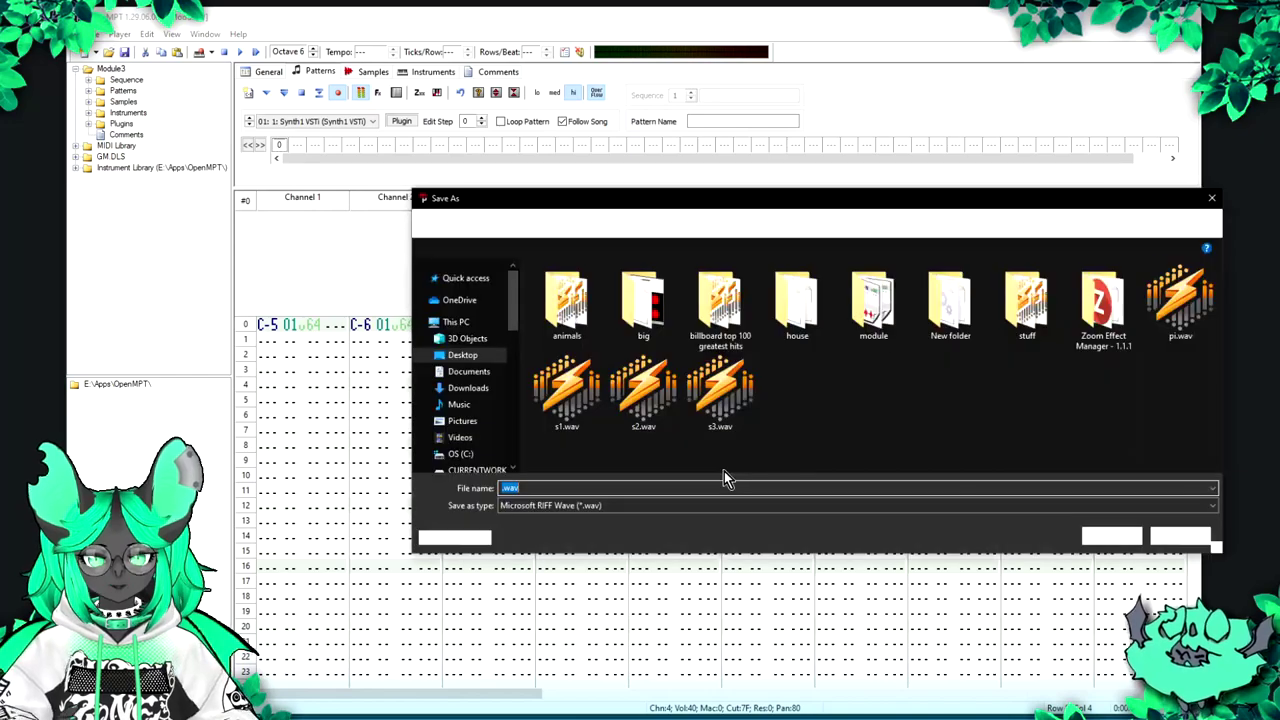
type("s4")
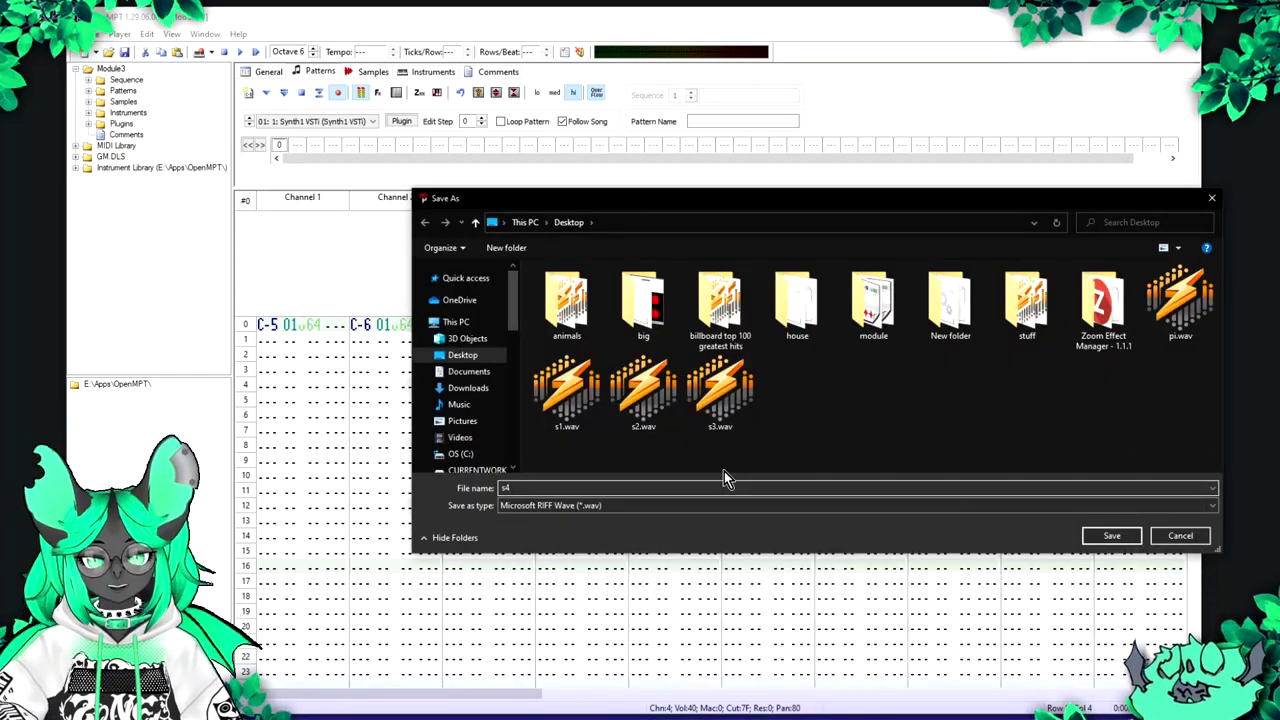
key("Return")
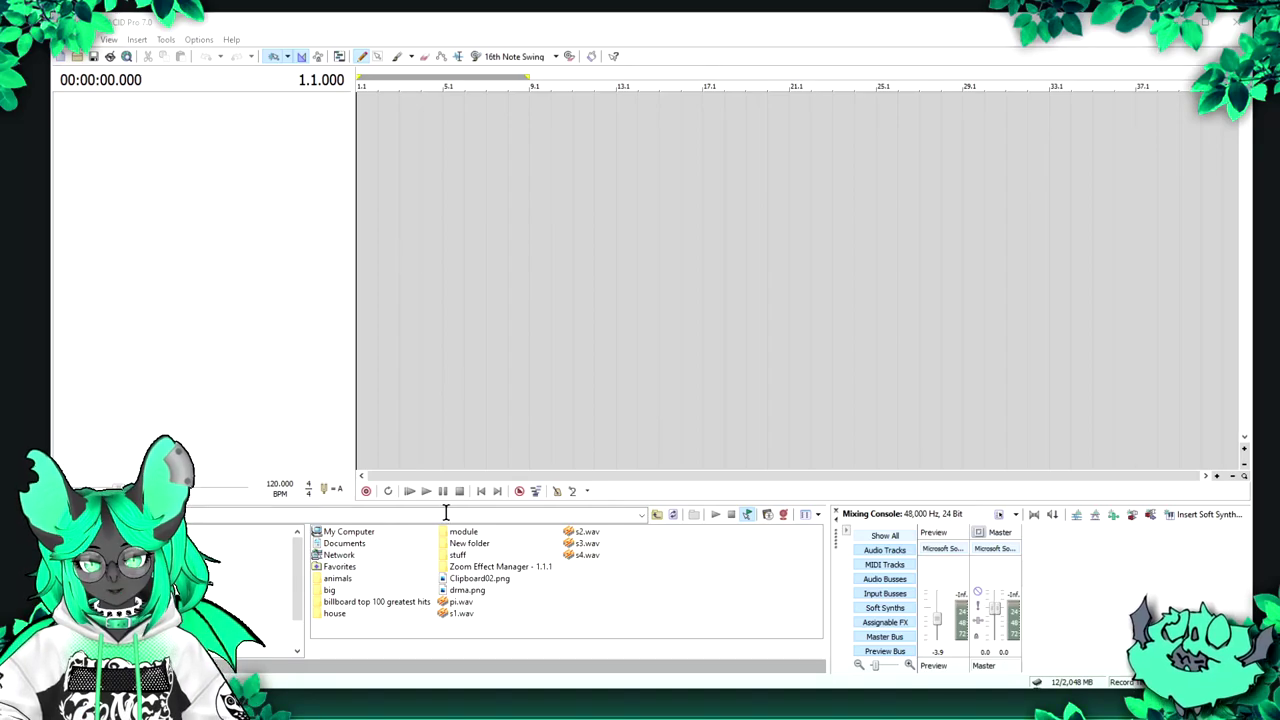
Step: Switch to ACID Pro and place s1.wav, s2.wav, s3.wav and s4.wav on separate tracks at the project start
left_click(462, 615)
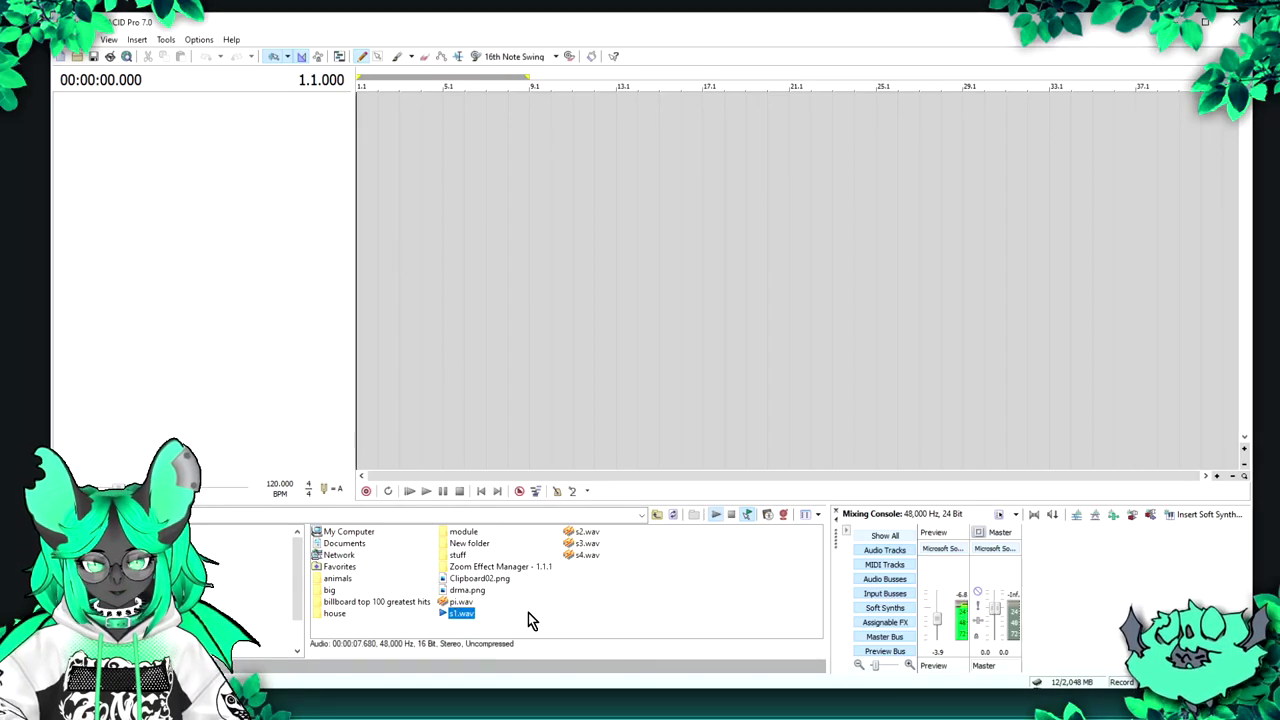
left_click_drag(471, 578, 417, 112)
left_click_drag(588, 533, 392, 140)
left_click_drag(592, 560, 387, 272)
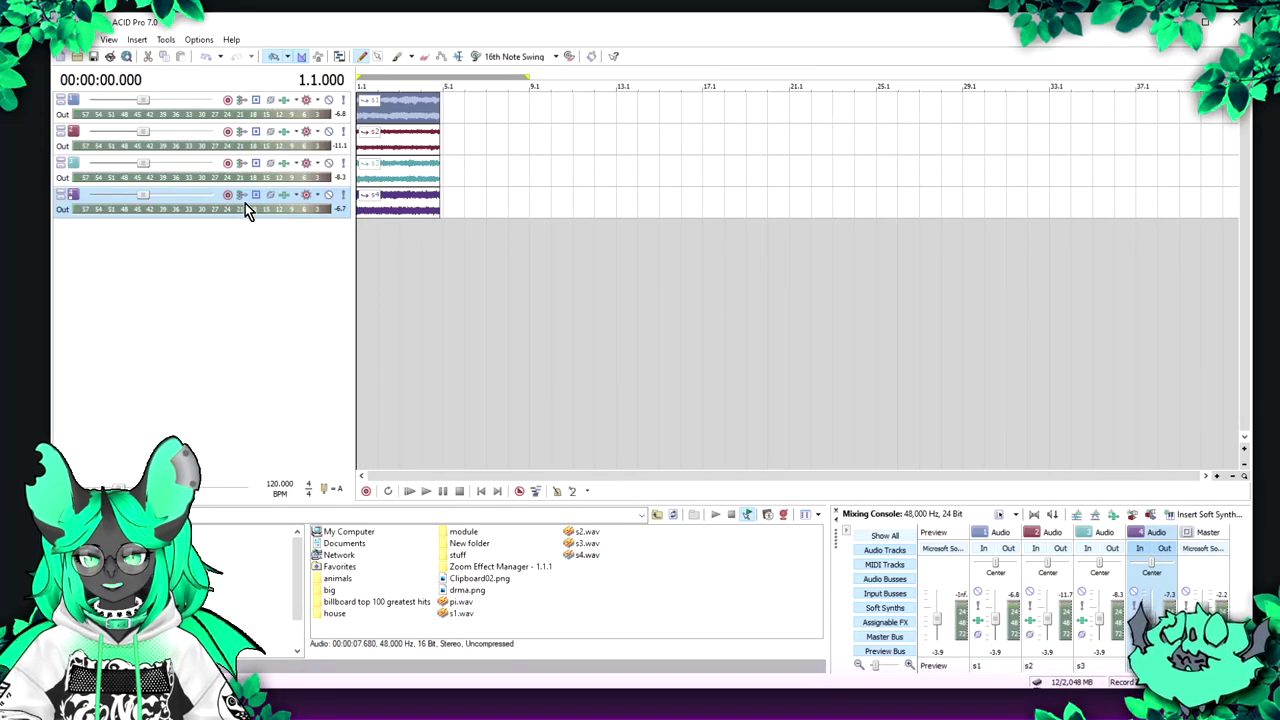
Step: Lower the s4 track's volume to -4.9 dB, enlarge the mixing console area, and play the four layered tracks
left_click_drag(141, 197, 136, 198)
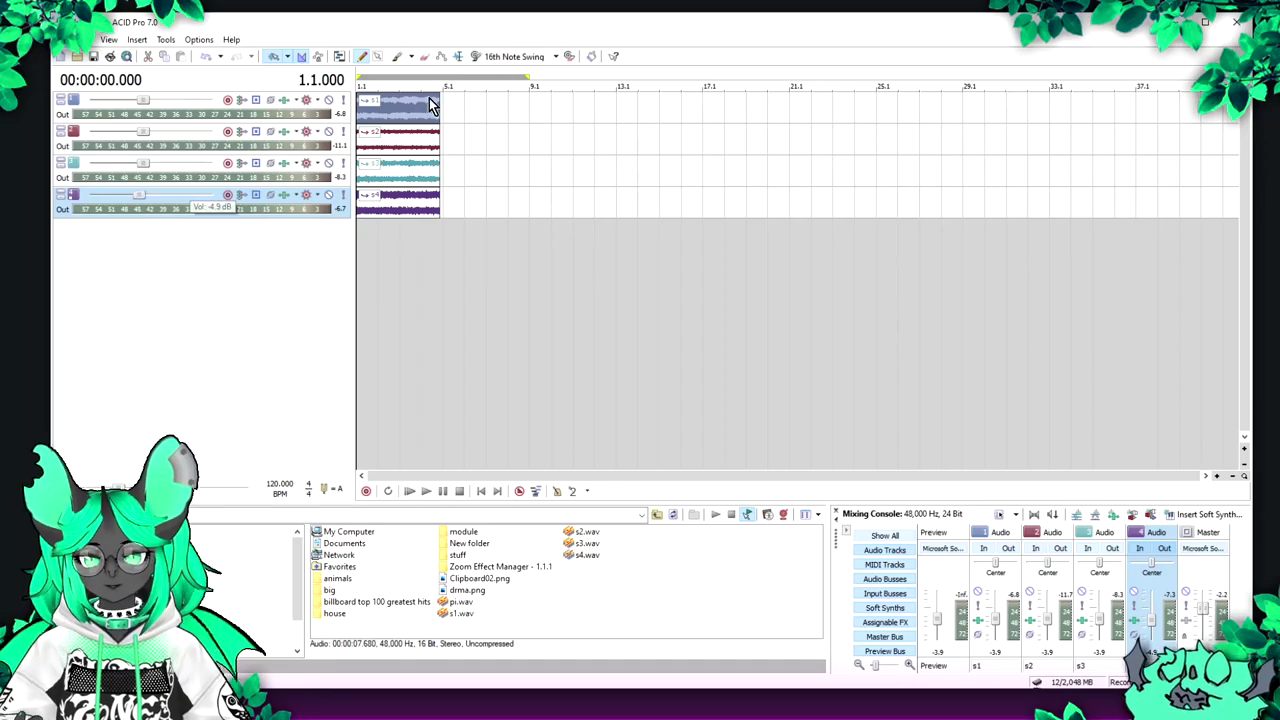
left_click(1219, 478)
left_click_drag(1213, 506, 1210, 407)
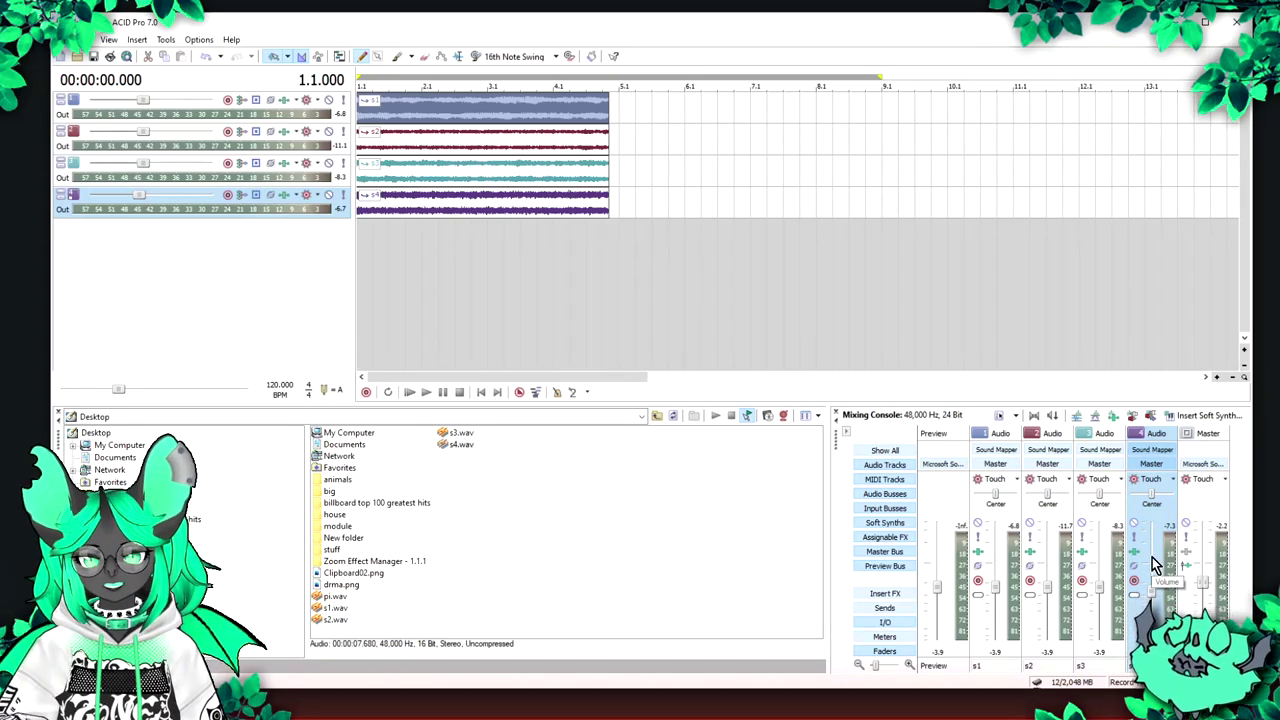
key("space")
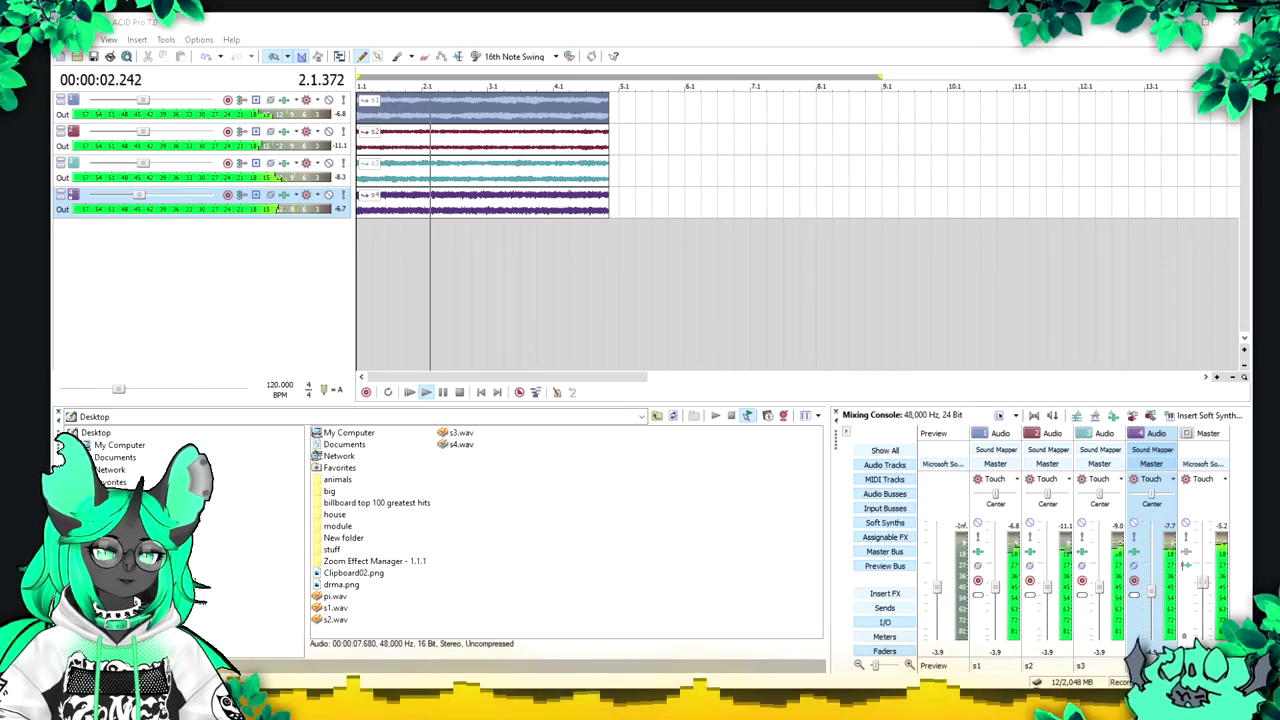
key("space")
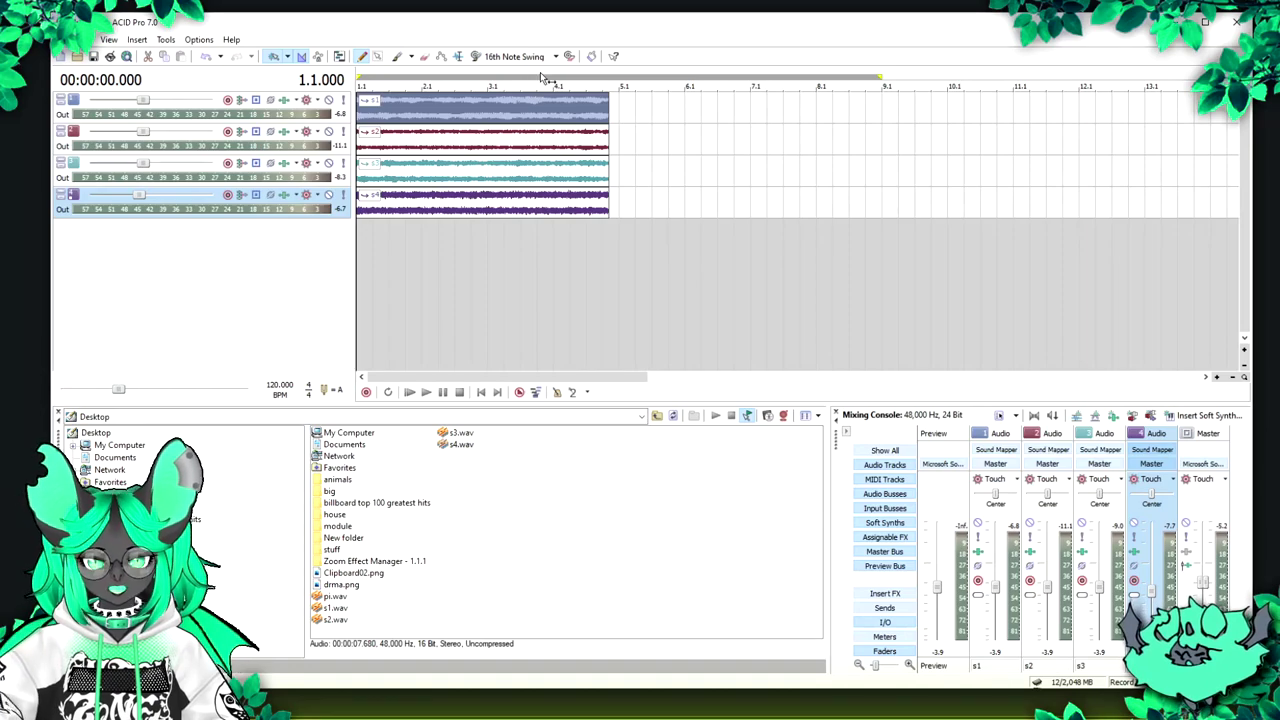
Step: Set the loop region from the project start to shortly before the clips' ends and enable loop playback
left_click_drag(552, 78, 405, 78)
left_click_drag(586, 79, 357, 79)
left_click(388, 393)
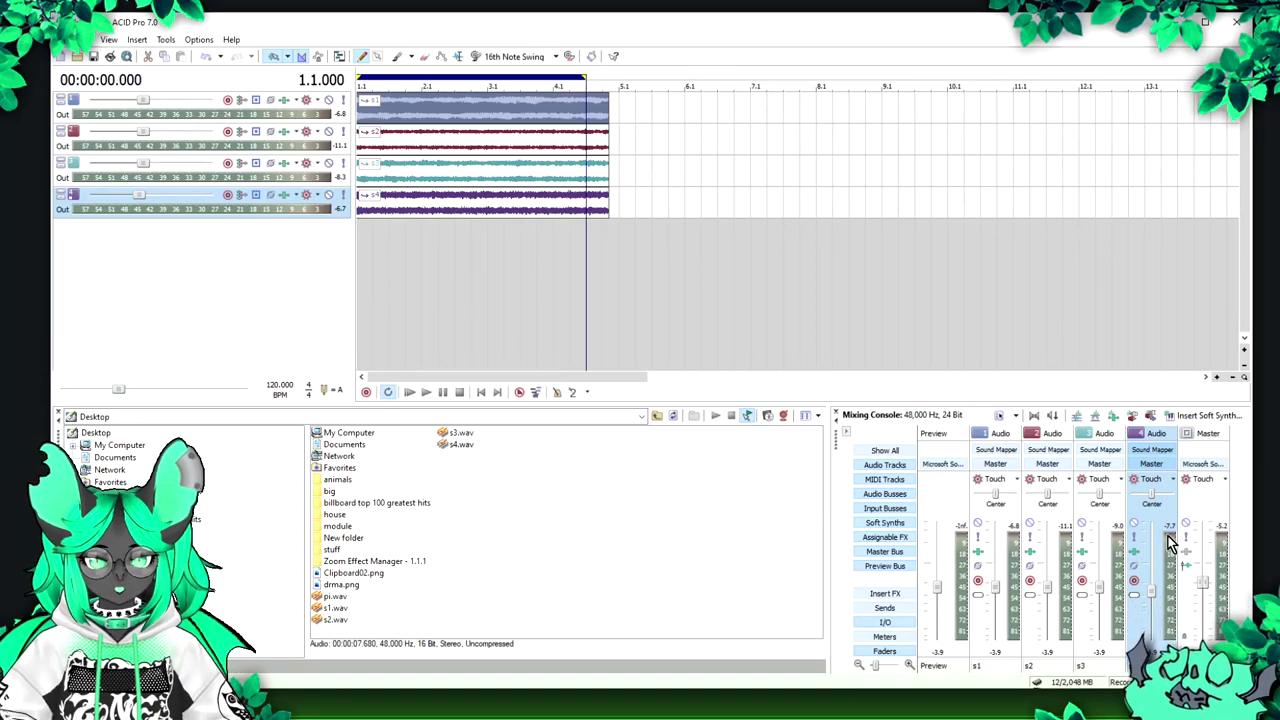
Step: Save the project on the Desktop under the name asdasda
key("ctrl+s")
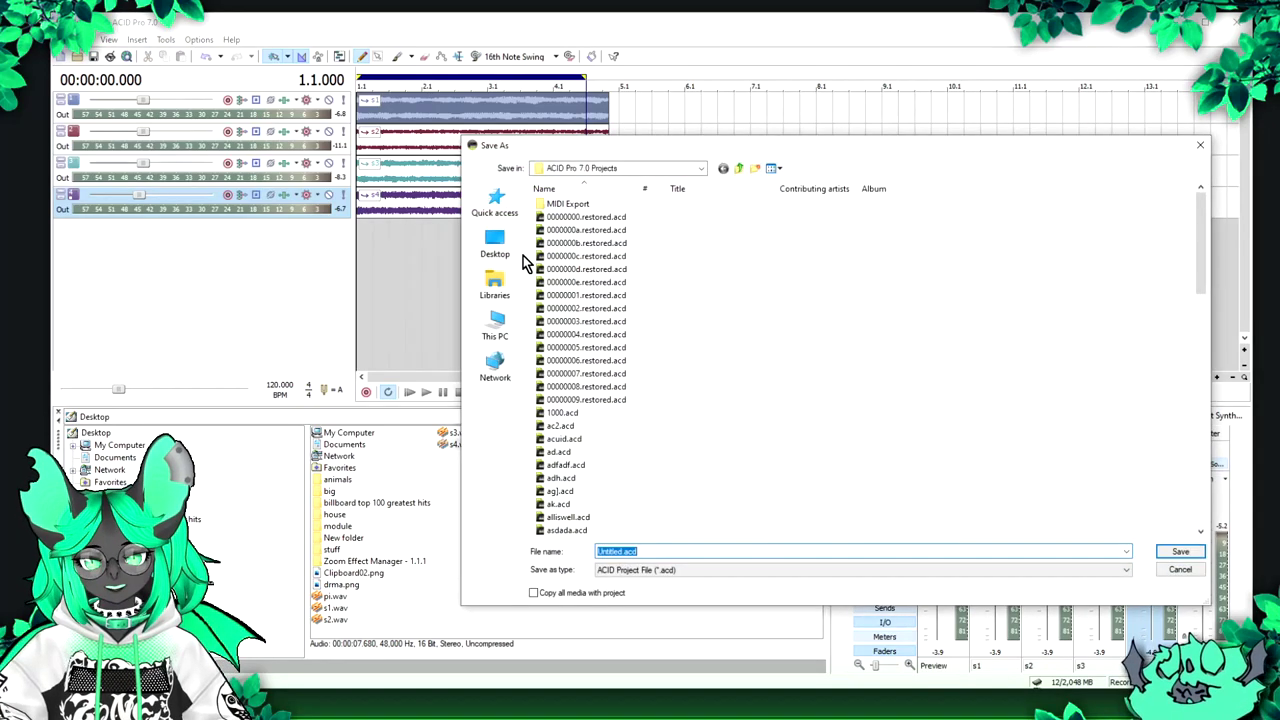
left_click(495, 245)
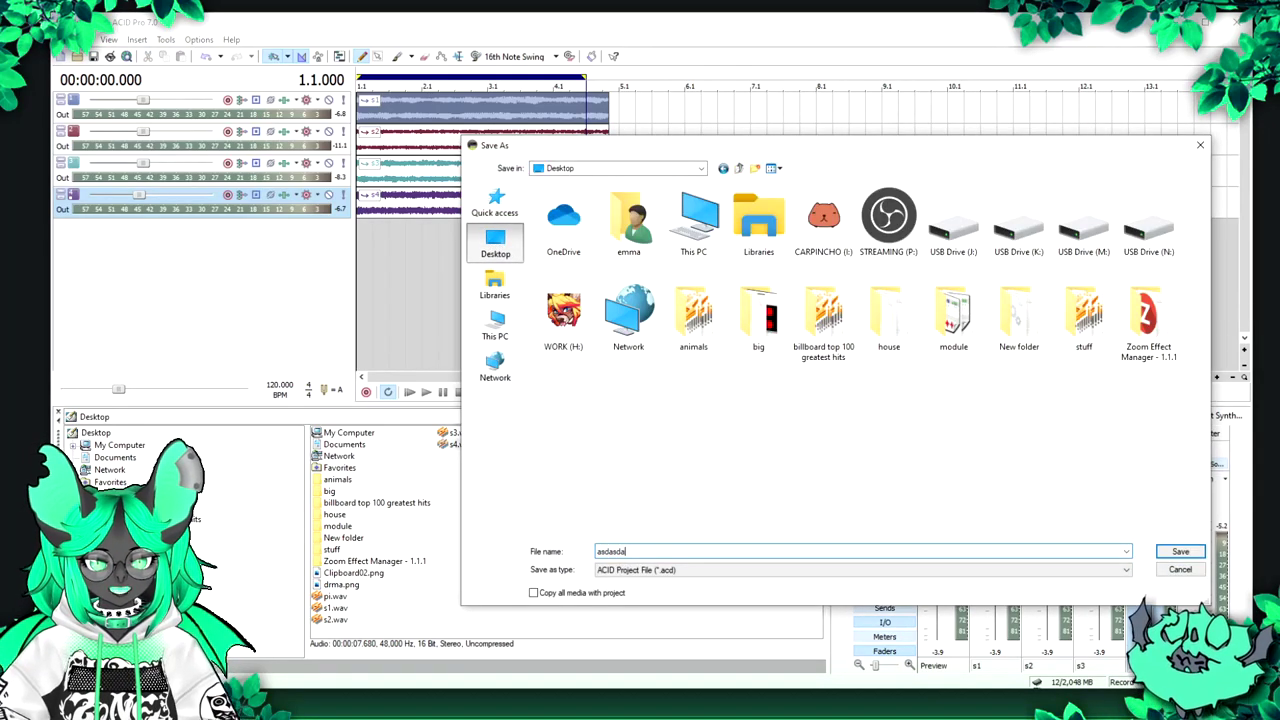
type("asdasda")
key("Return")
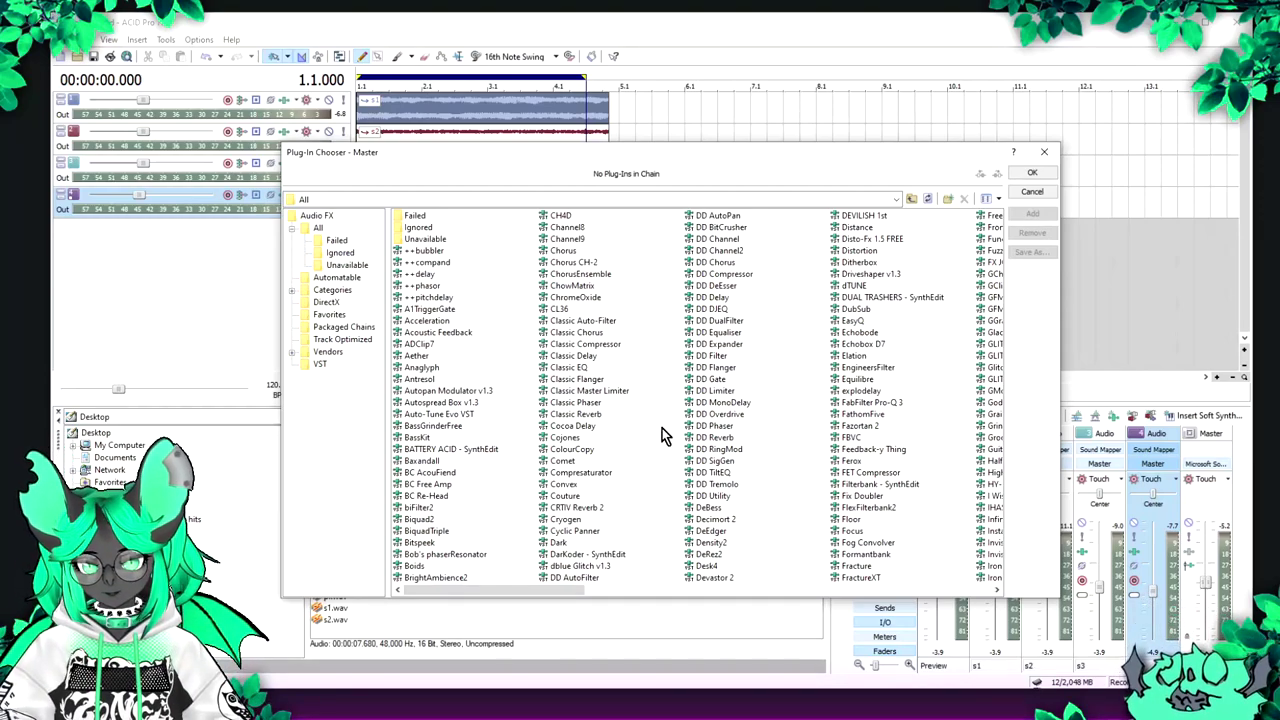
Step: Add the Equilibre equalizer to the master effects chain
left_click(857, 379)
left_click(1025, 217)
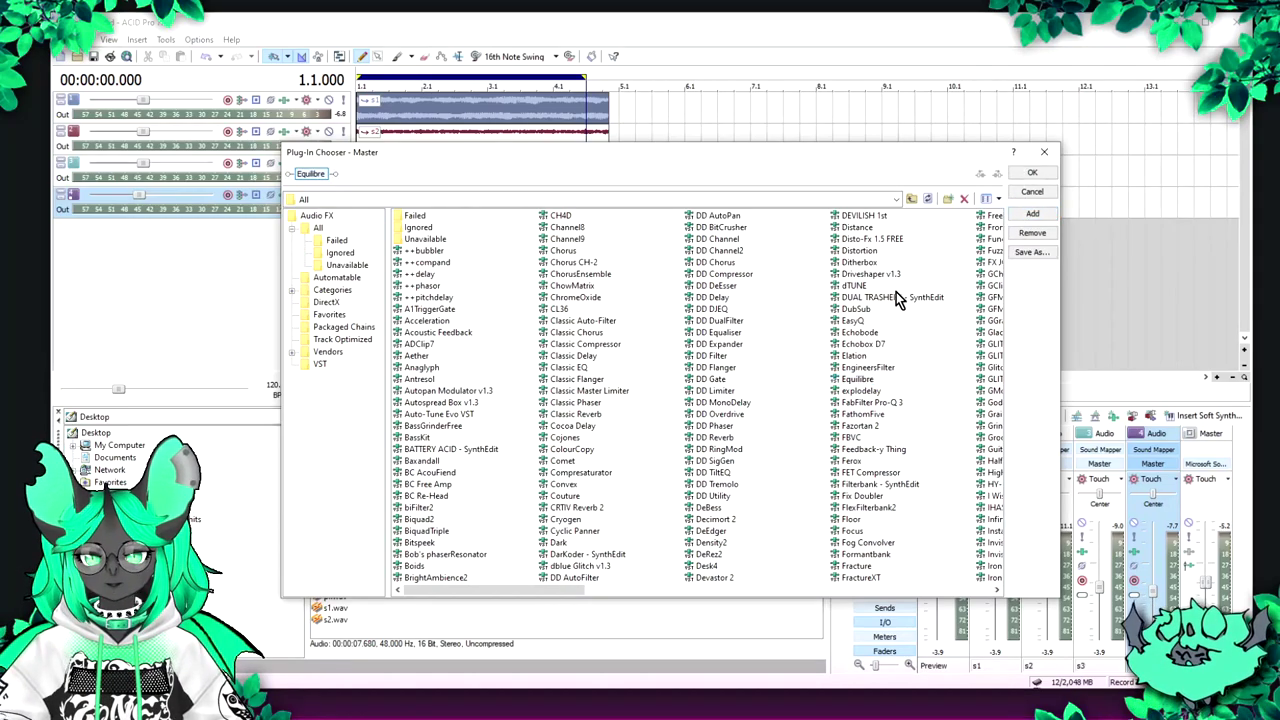
left_click(1031, 176)
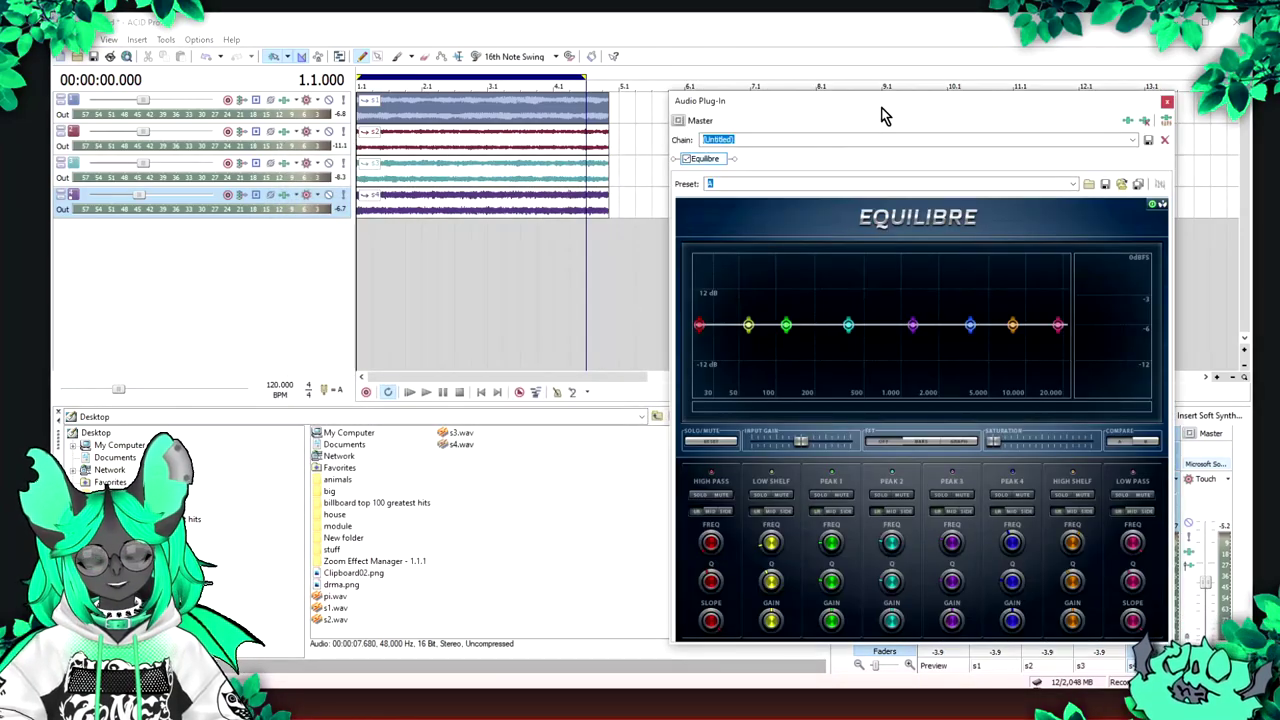
Step: Move the Equilibre window clear of the track controls, turn on its spectrum graph, and play the loop
left_click_drag(873, 100, 675, 44)
left_click(675, 36)
key("space")
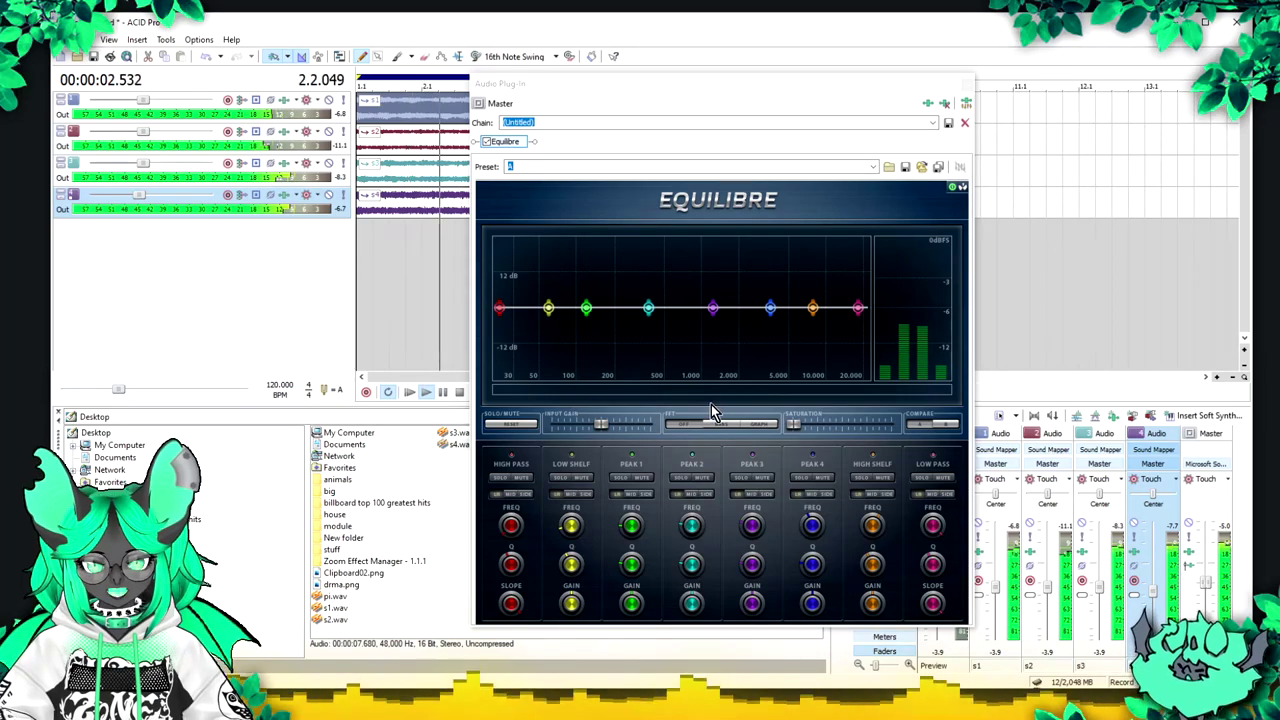
left_click(764, 433)
left_click(764, 431)
left_click(683, 42)
key("space")
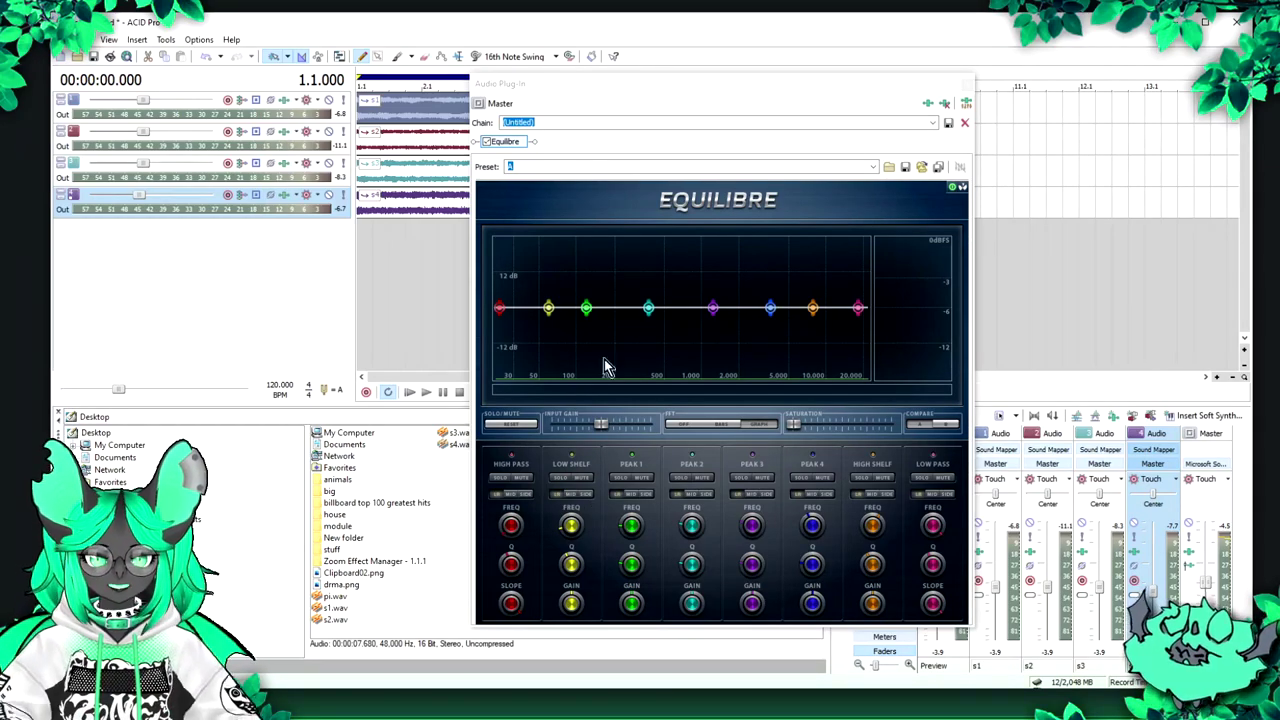
key("space")
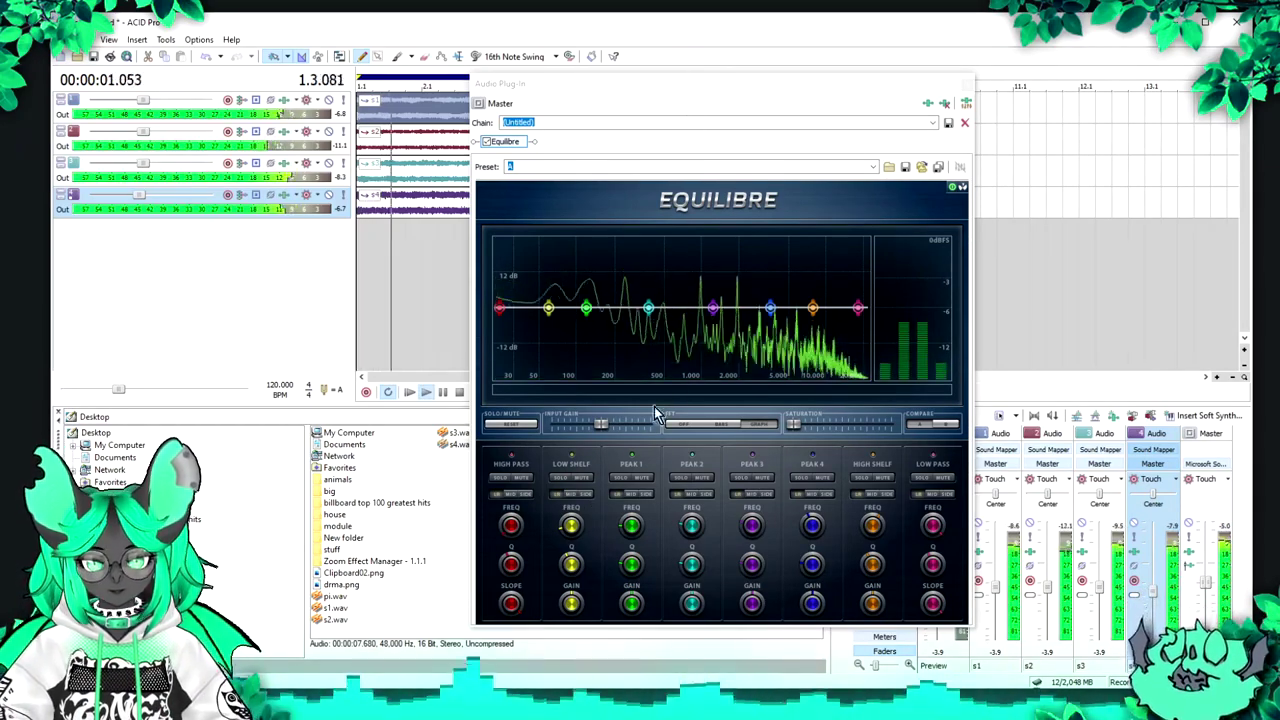
Step: Boost Peak 4 by 7 dB at about 2 kHz and roll off the highest frequencies with the low-pass filter
left_click_drag(770, 307, 739, 288)
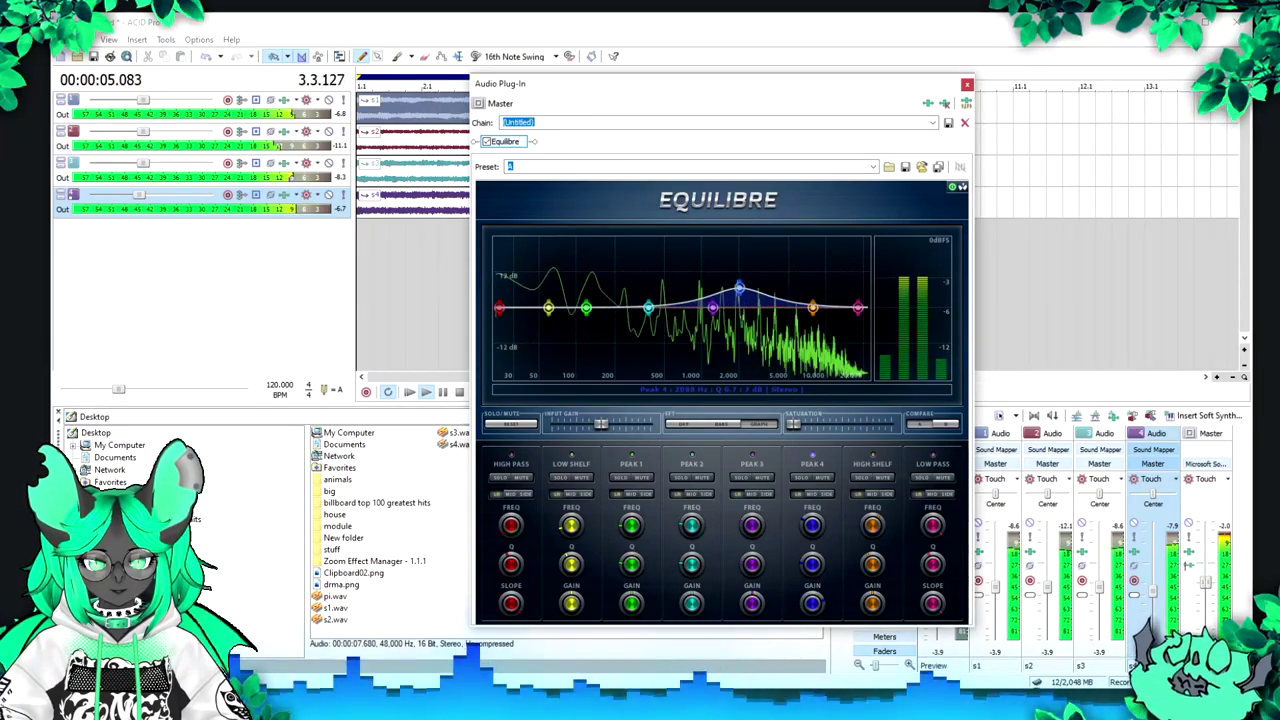
left_click_drag(934, 604, 934, 590)
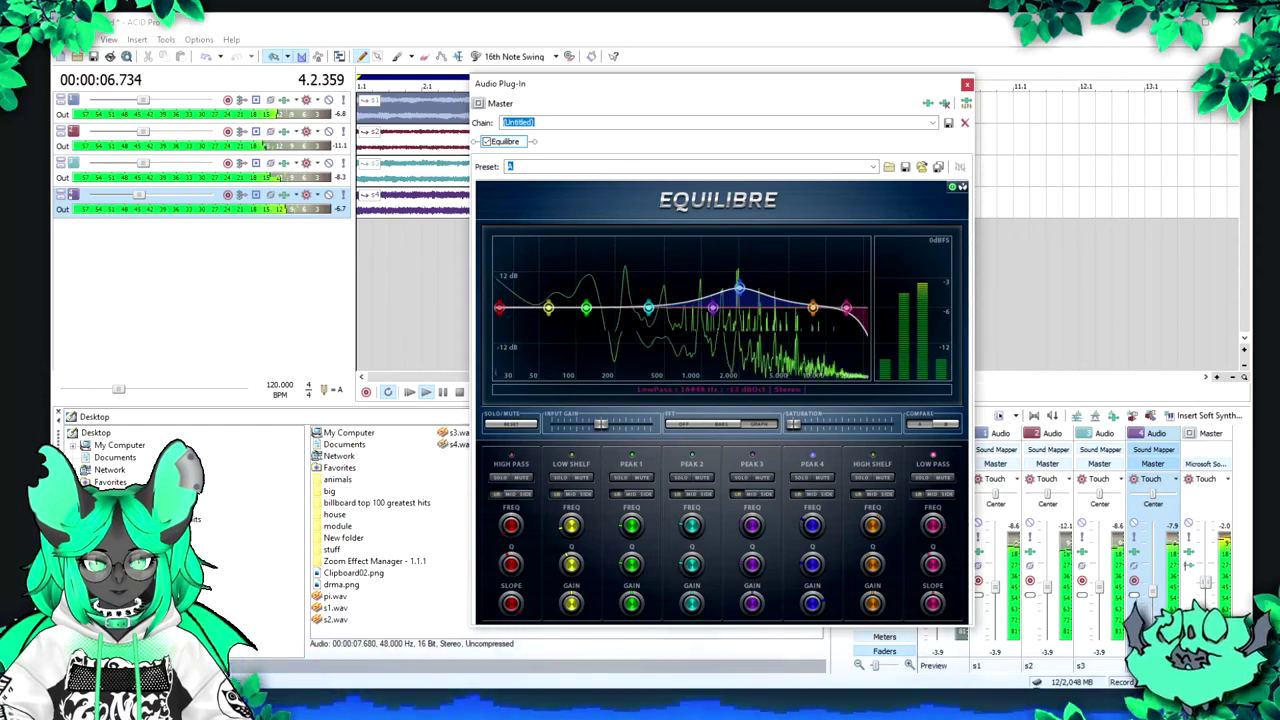
left_click_drag(933, 526, 933, 540)
left_click_drag(933, 604, 872, 602)
Step: Boost the high shelf by about 4 dB and shift it to a slightly lower frequency
left_click_drag(872, 526, 872, 519)
left_click_drag(872, 604, 872, 590)
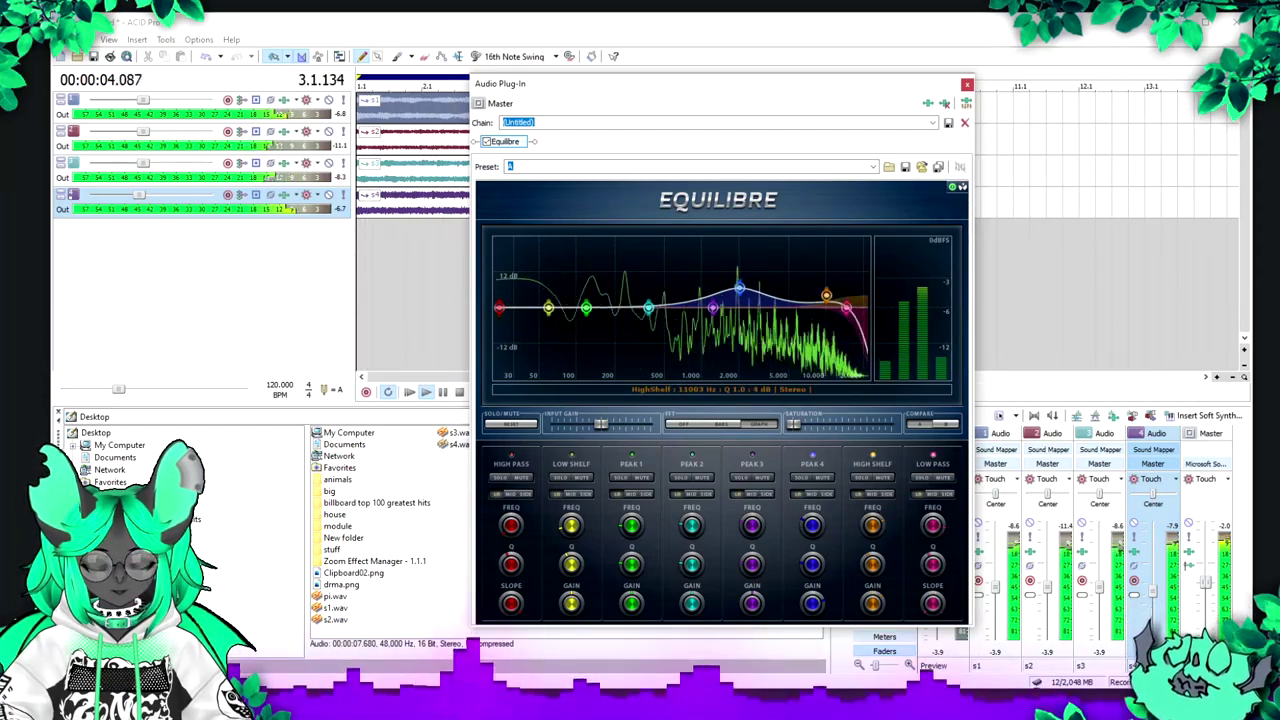
left_click_drag(828, 297, 803, 296)
Step: Boost Peak 2 by about 5 dB in the low mids and cut the lowest frequencies with the high-pass filter near 50 Hz
left_click_drag(692, 604, 692, 587)
left_click_drag(648, 293, 607, 293)
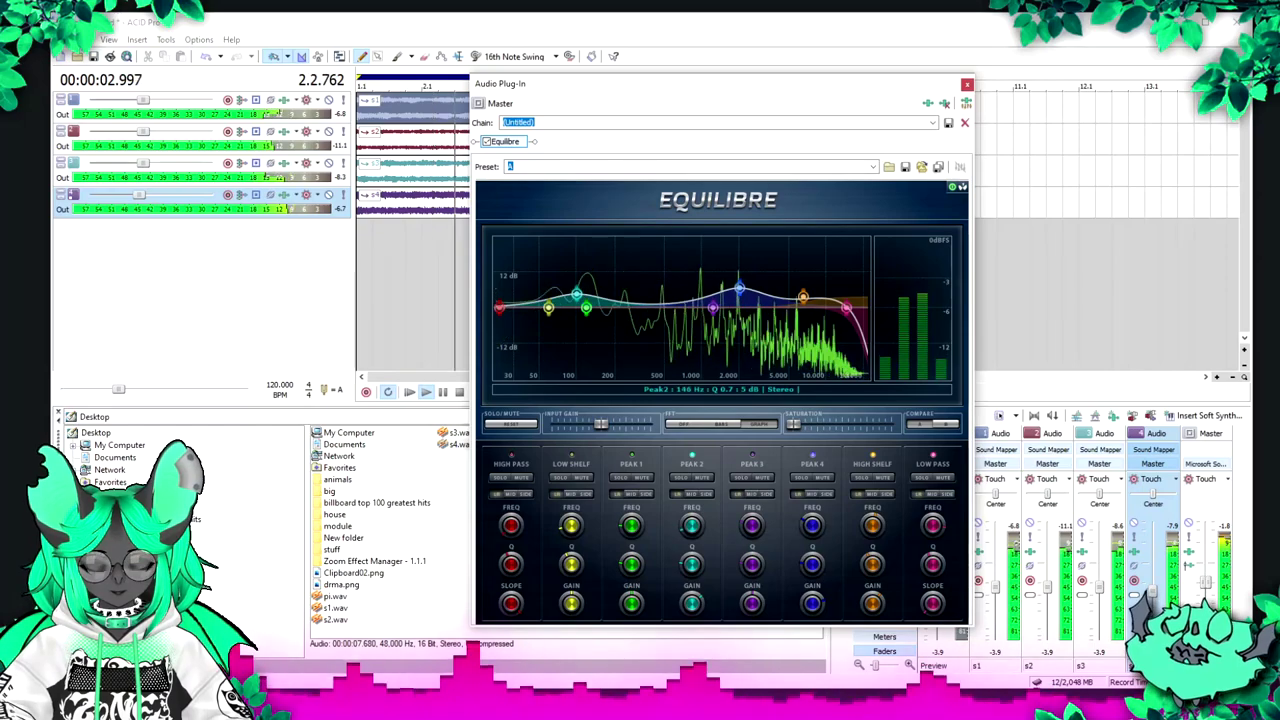
left_click_drag(516, 602, 516, 587)
left_click_drag(512, 525, 512, 507)
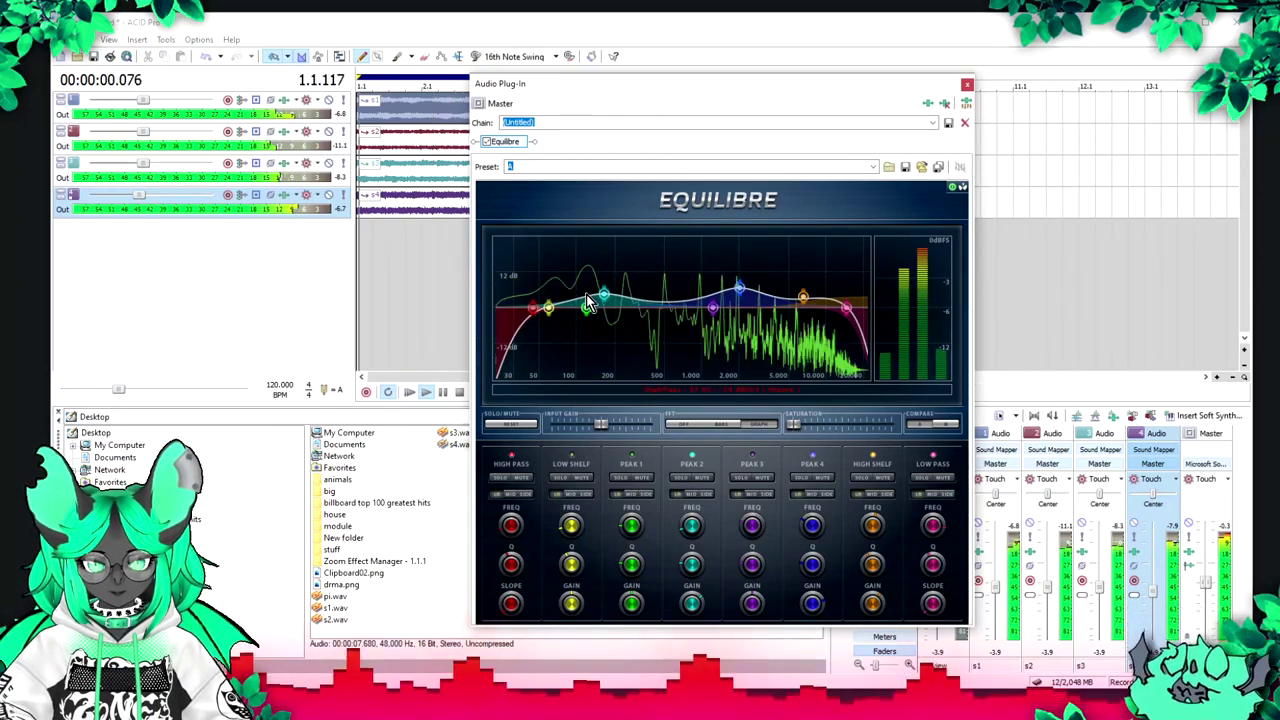
left_click_drag(607, 297, 627, 297)
Step: Boost the low shelf by 8 dB at 70 Hz, audition the equalized loop, and close the equalizer window
mouse_move(548, 307)
left_mouse_down()
mouse_move(548, 287)
mouse_move(574, 276)
mouse_move(557, 286)
left_mouse_up()
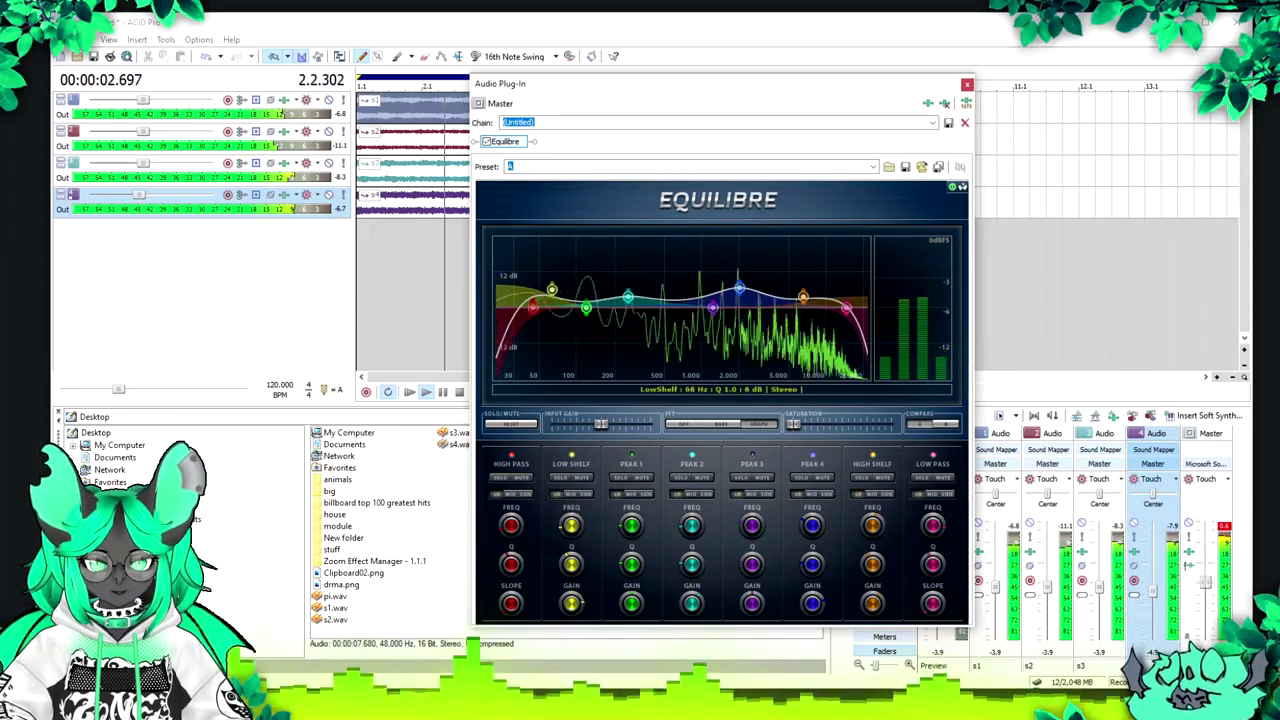
left_click(379, 32)
key("space")
key("space")
key("space")
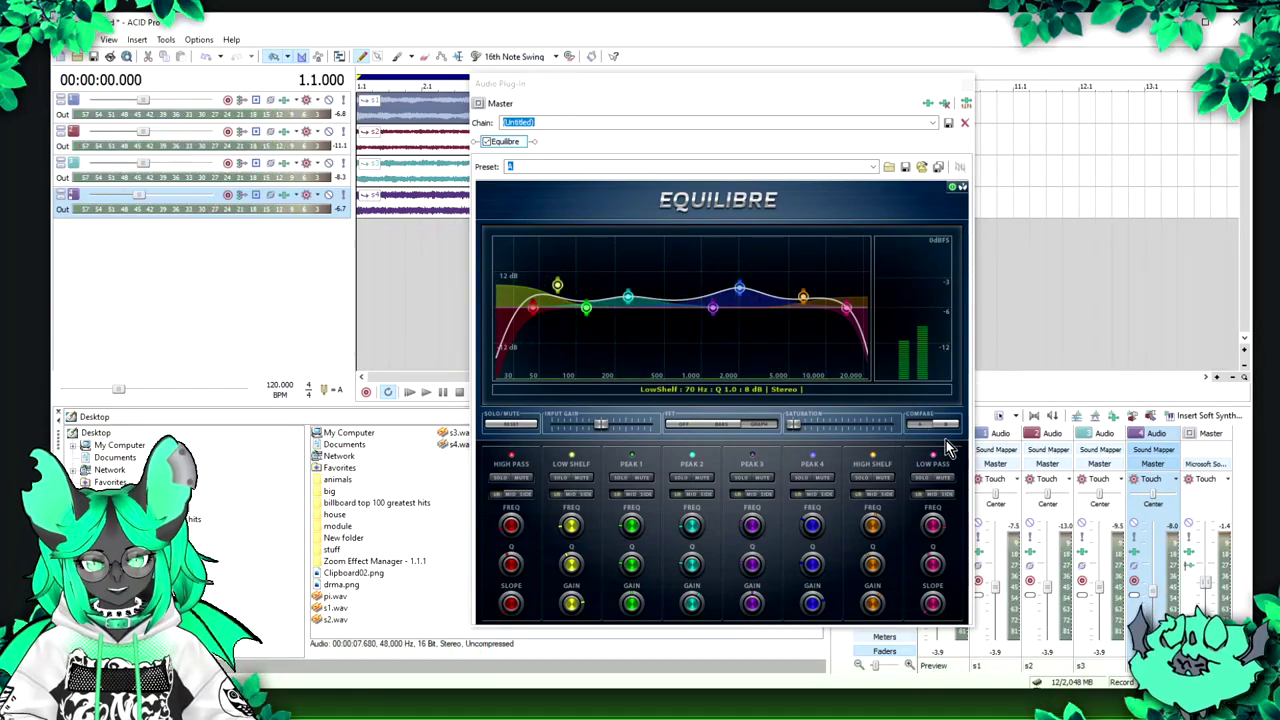
key("space")
key("space")
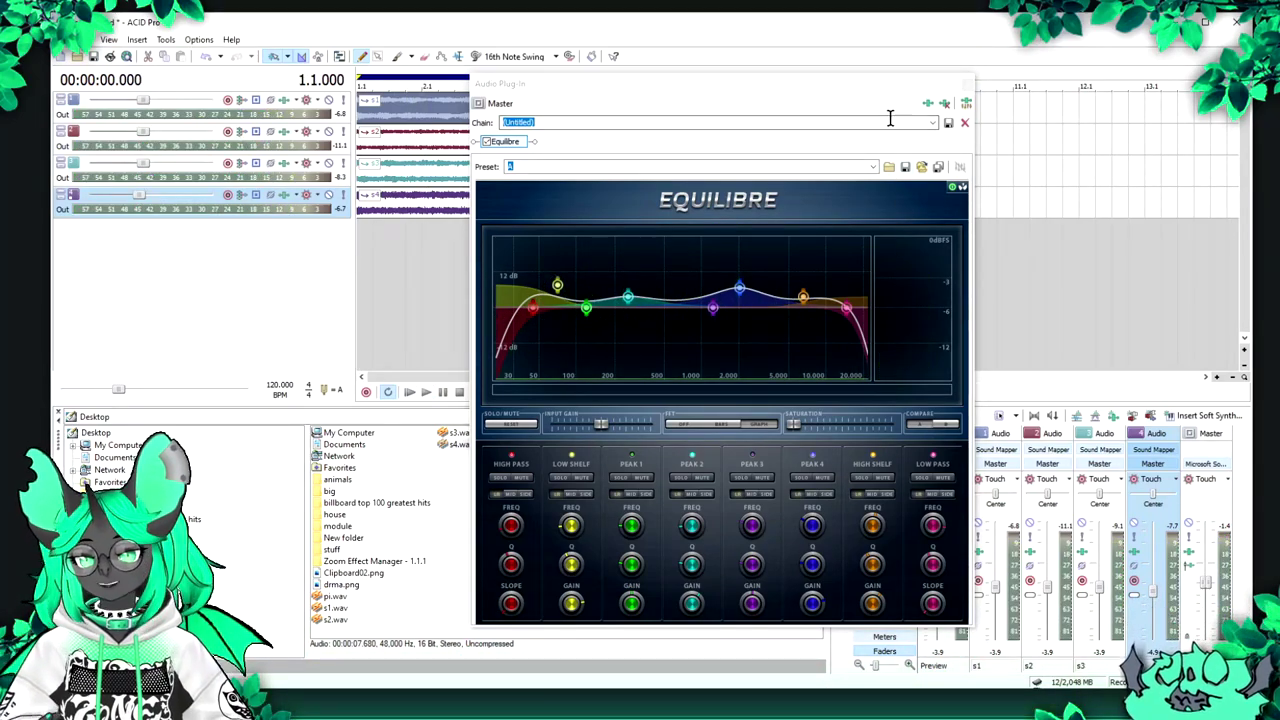
left_click(966, 84)
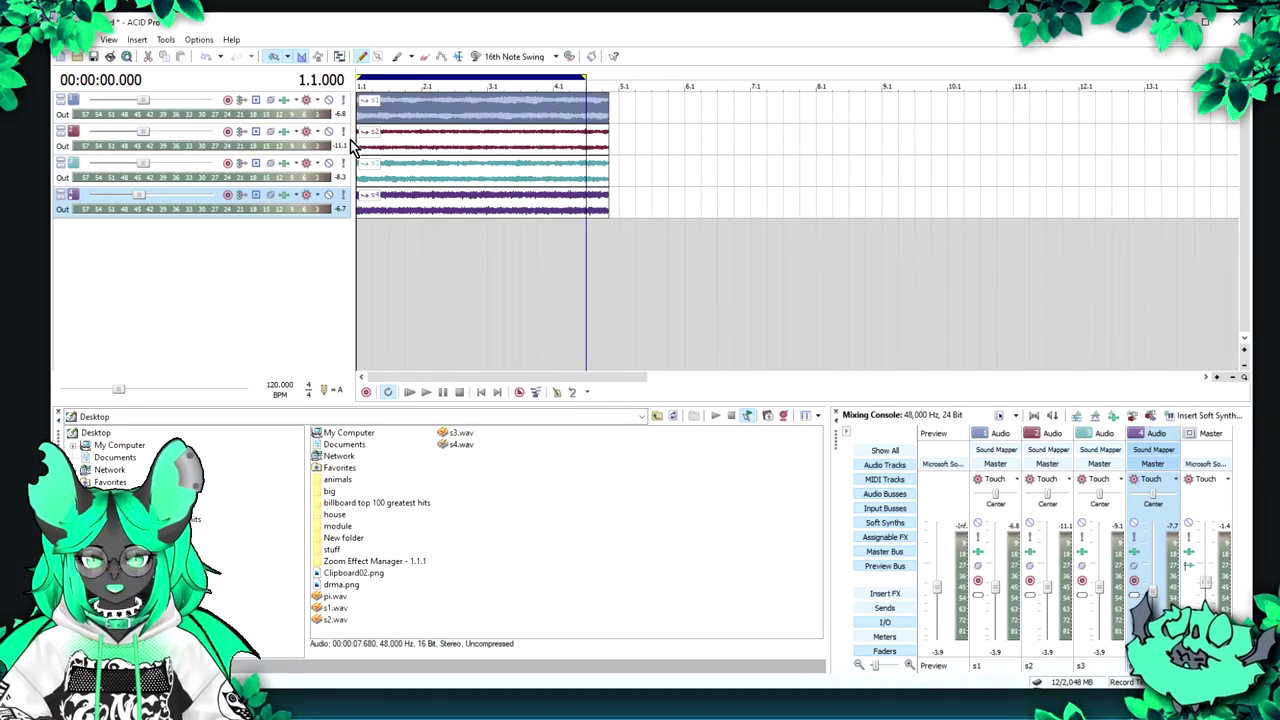
Step: Solo and audition the s1 track, and duplicate it with the copy soloed as well
left_click(343, 101)
key("space")
key("space")
right_click(622, 98)
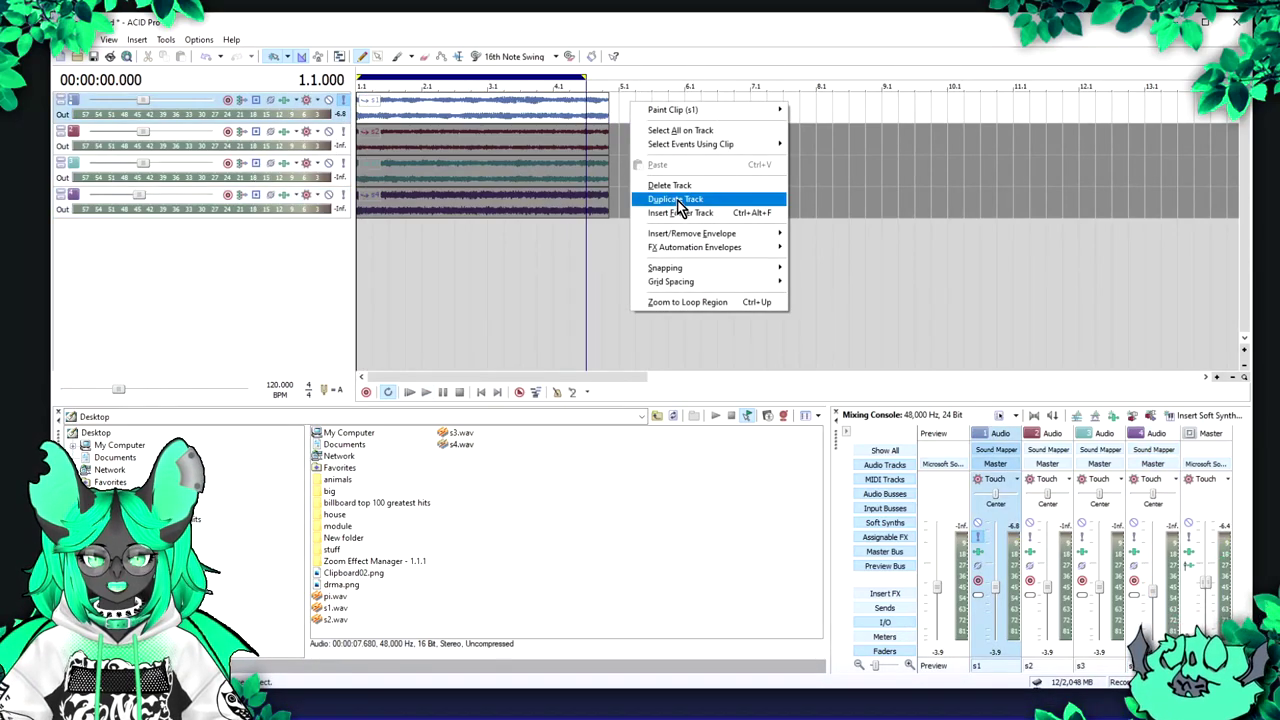
left_click(680, 199)
left_click(346, 140)
Step: Raise the duplicated s1 clip's pitch by 12 semitones, and split off and delete its empty tail
left_click(363, 136)
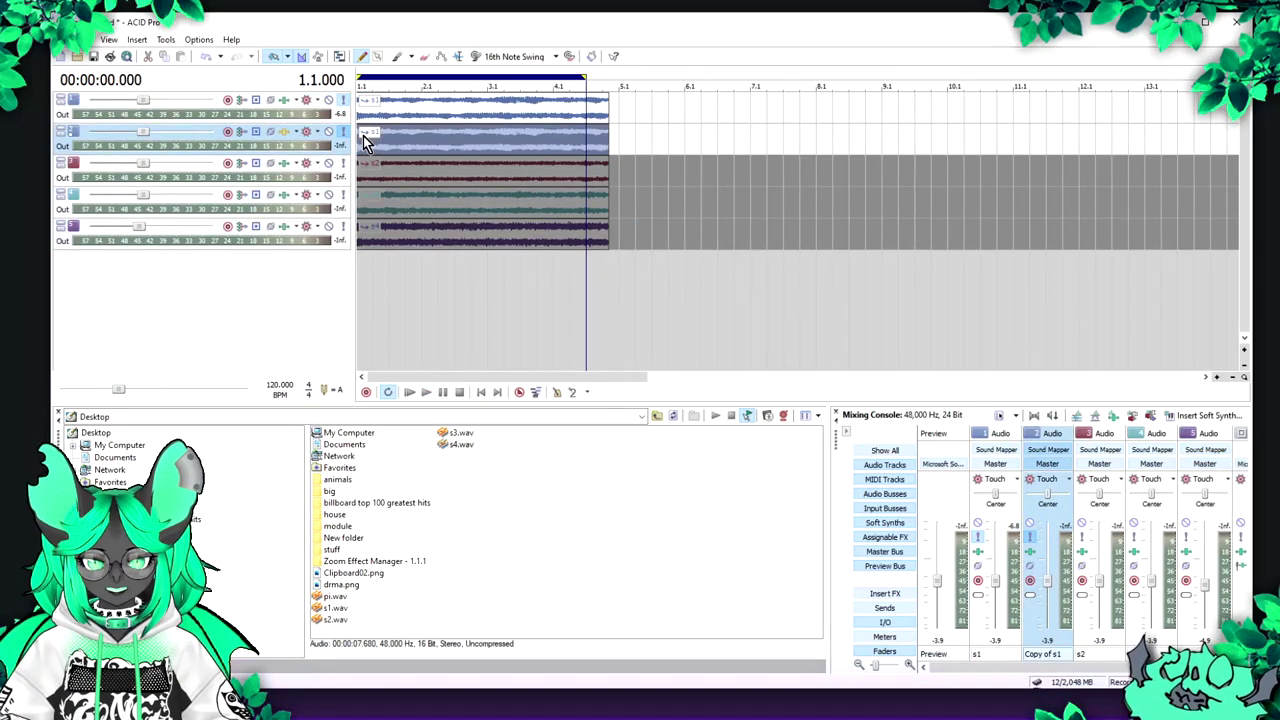
key("shift+KP_Add")
left_click(484, 142)
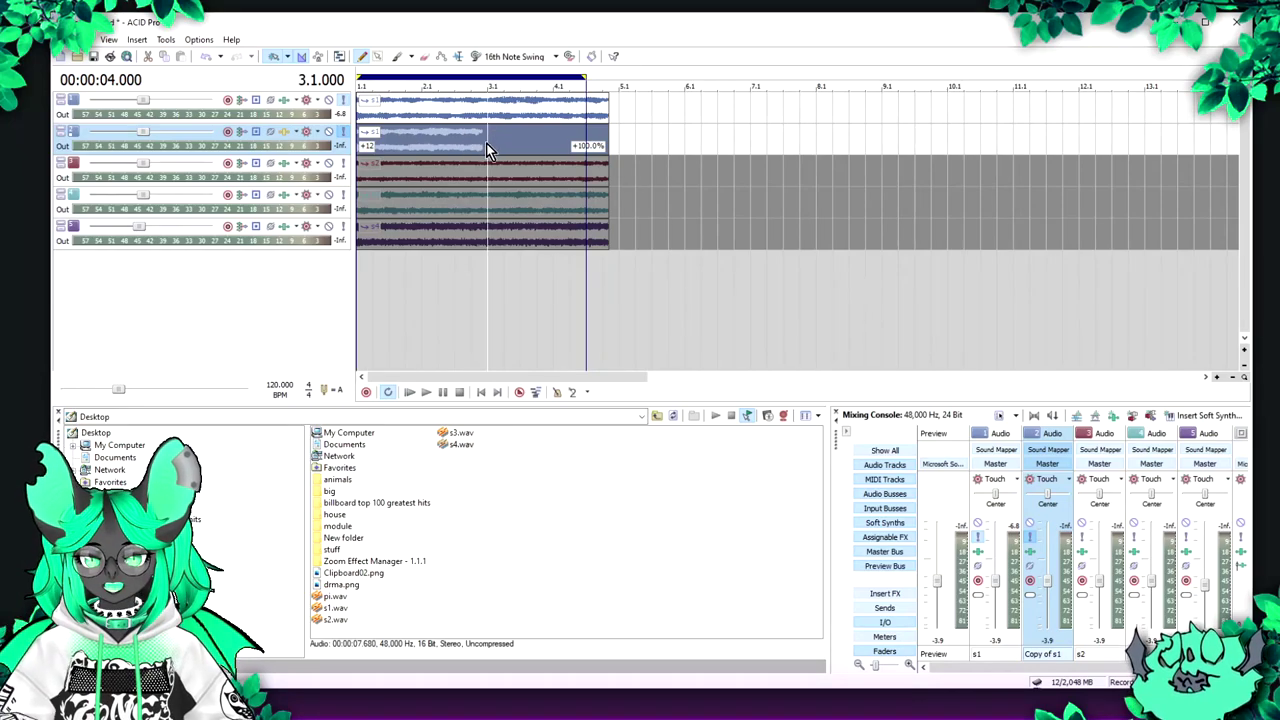
key("Left")
key("Left")
key("Left")
key("Left")
key("Left")
key("Left")
key("Left")
key("Left")
key("Left")
key("s")
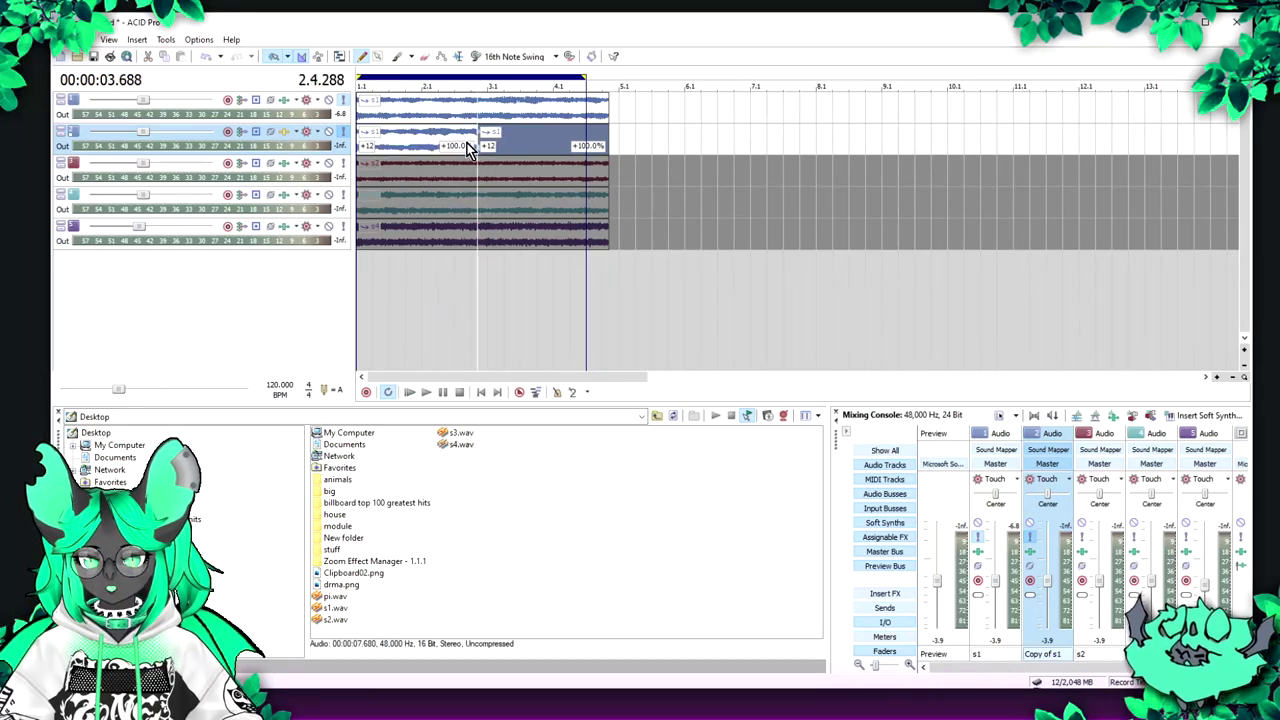
key("Delete")
Step: Delete the silent remainder of the Copy of s1 track, fill the gap with overlapping copies of the +12 clip, and audition them
left_click(384, 151)
left_click(387, 155)
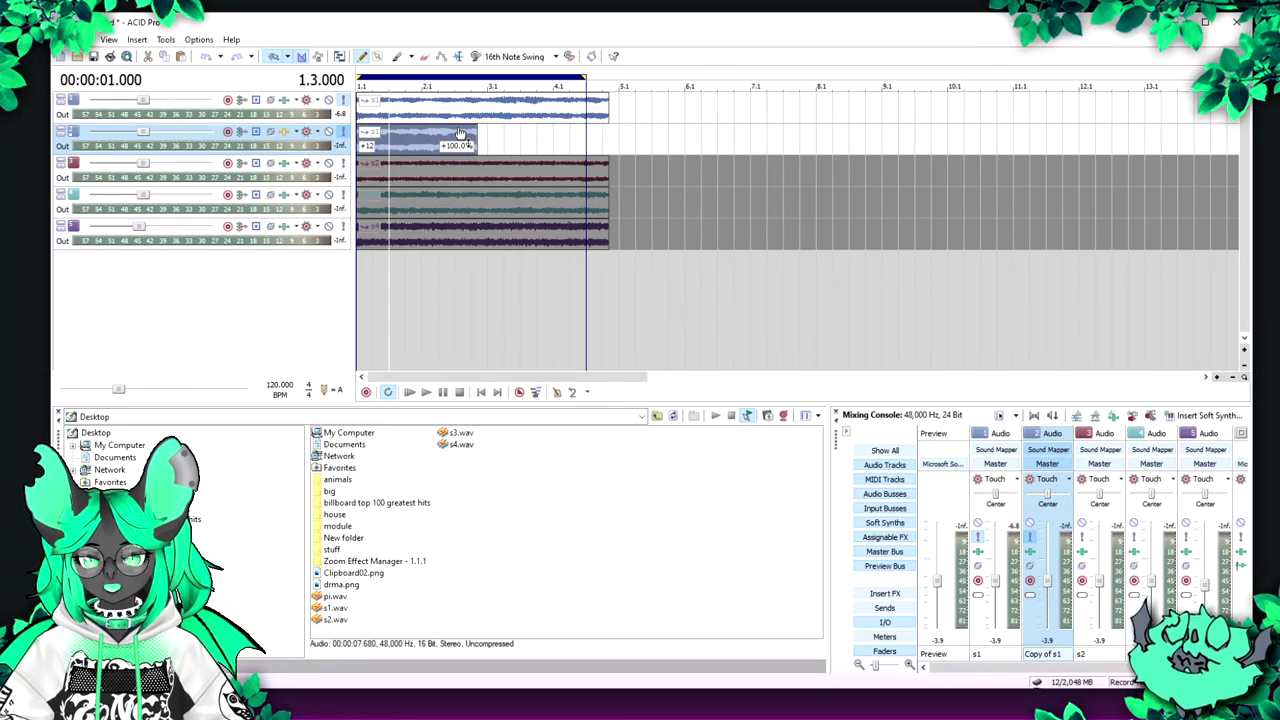
left_click_drag(474, 142, 608, 145)
left_click(364, 144)
key("space")
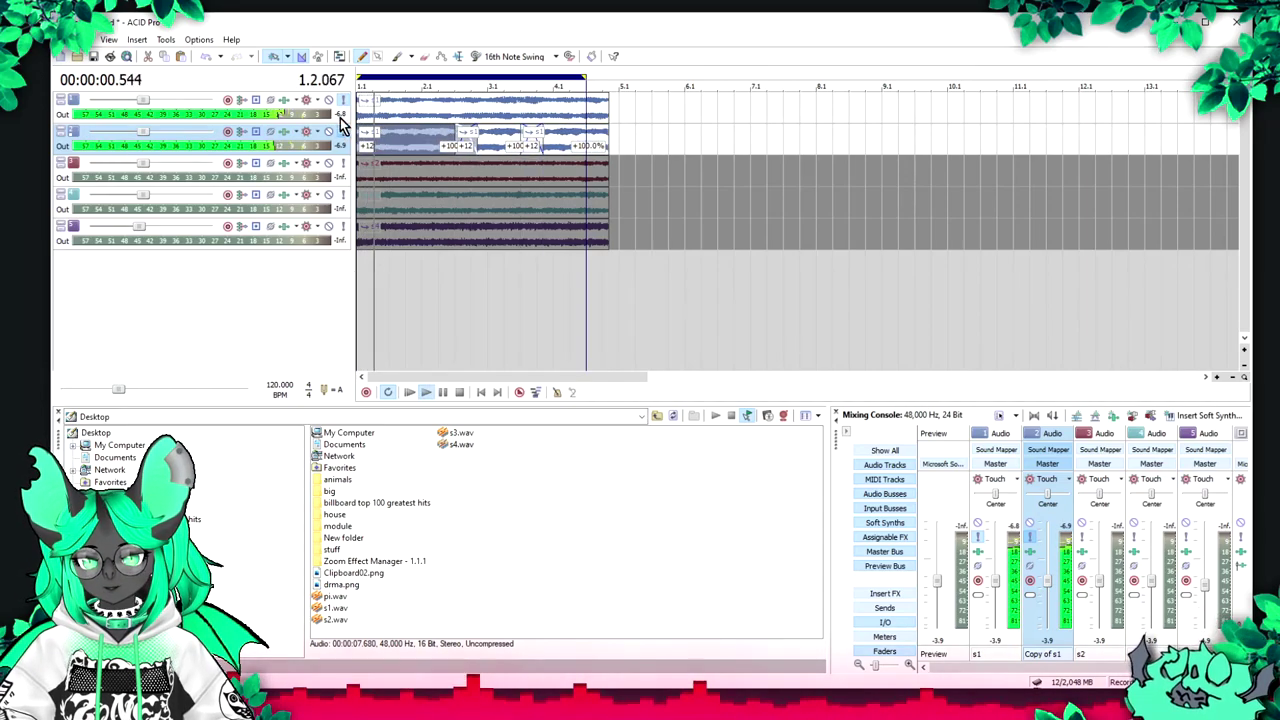
key("space")
Step: Clear the solo on s1 and on its copy, auditioning the copy alone and all tracks together
left_click(343, 102)
key("space")
key("space")
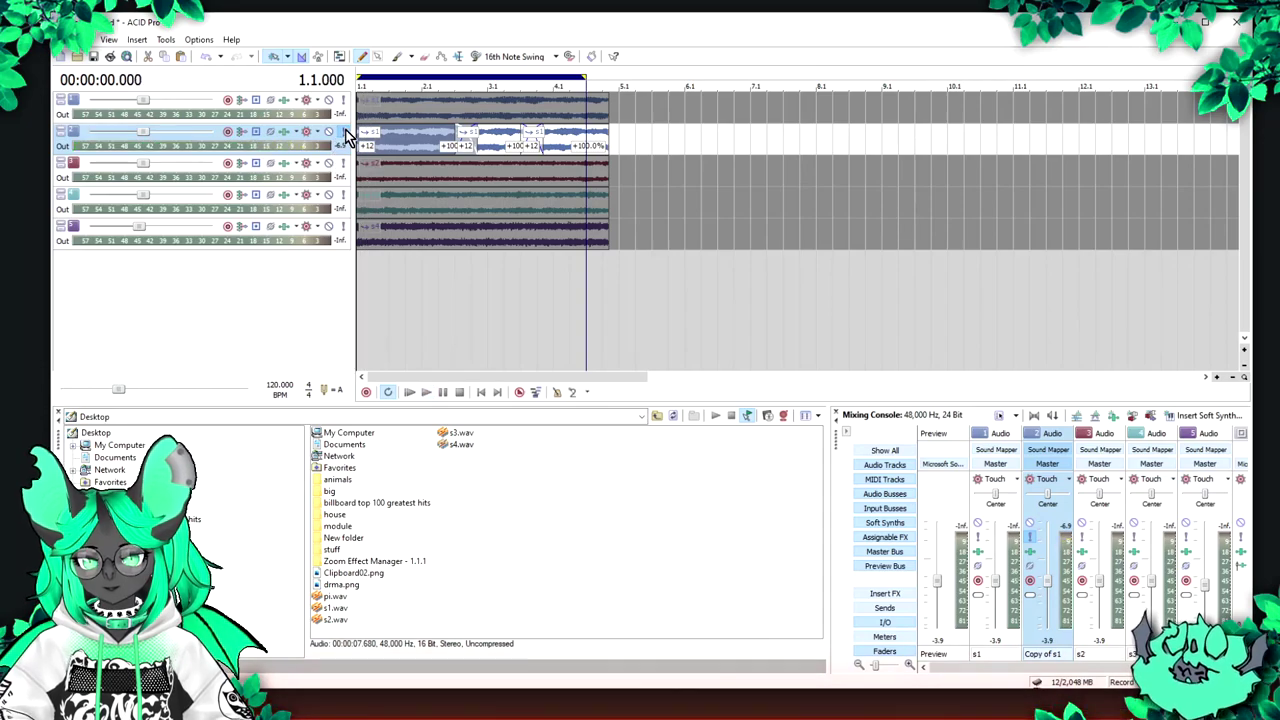
left_click(342, 131)
key("space")
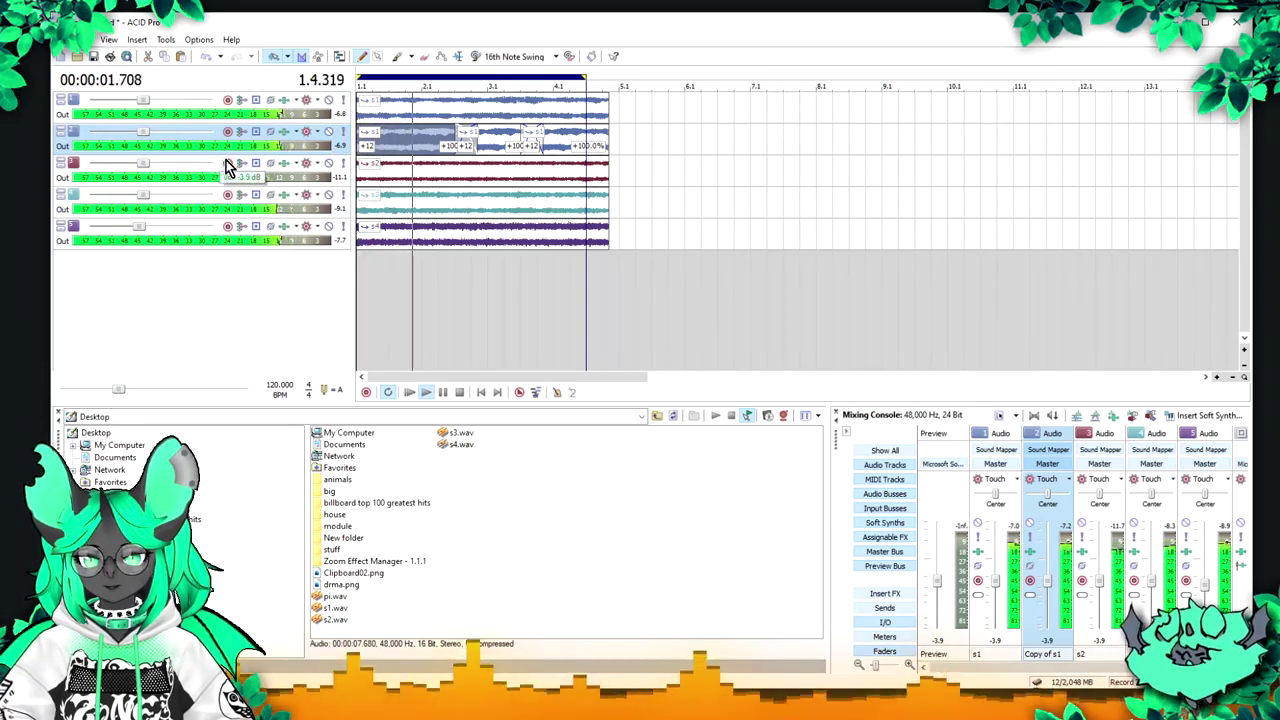
key("space")
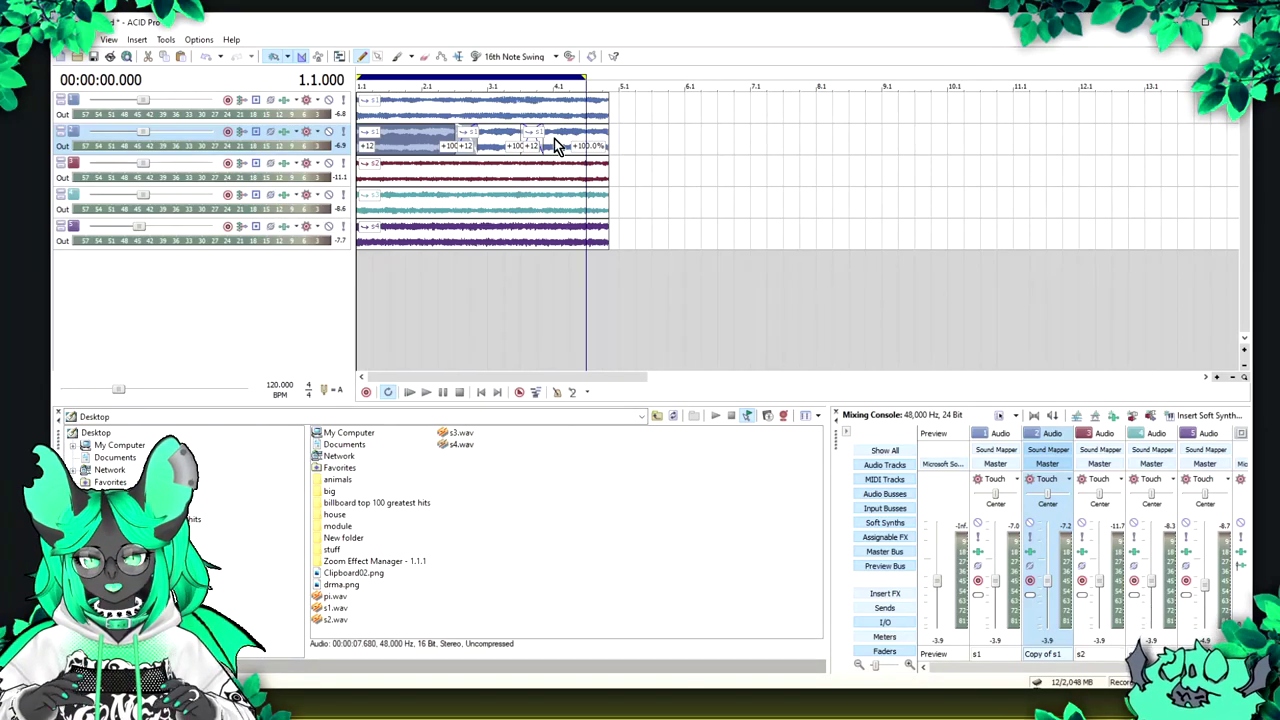
Step: Audition the s2 and s3 tracks in solo to compare them, and clear their solos
left_click(342, 165)
key("space")
key("space")
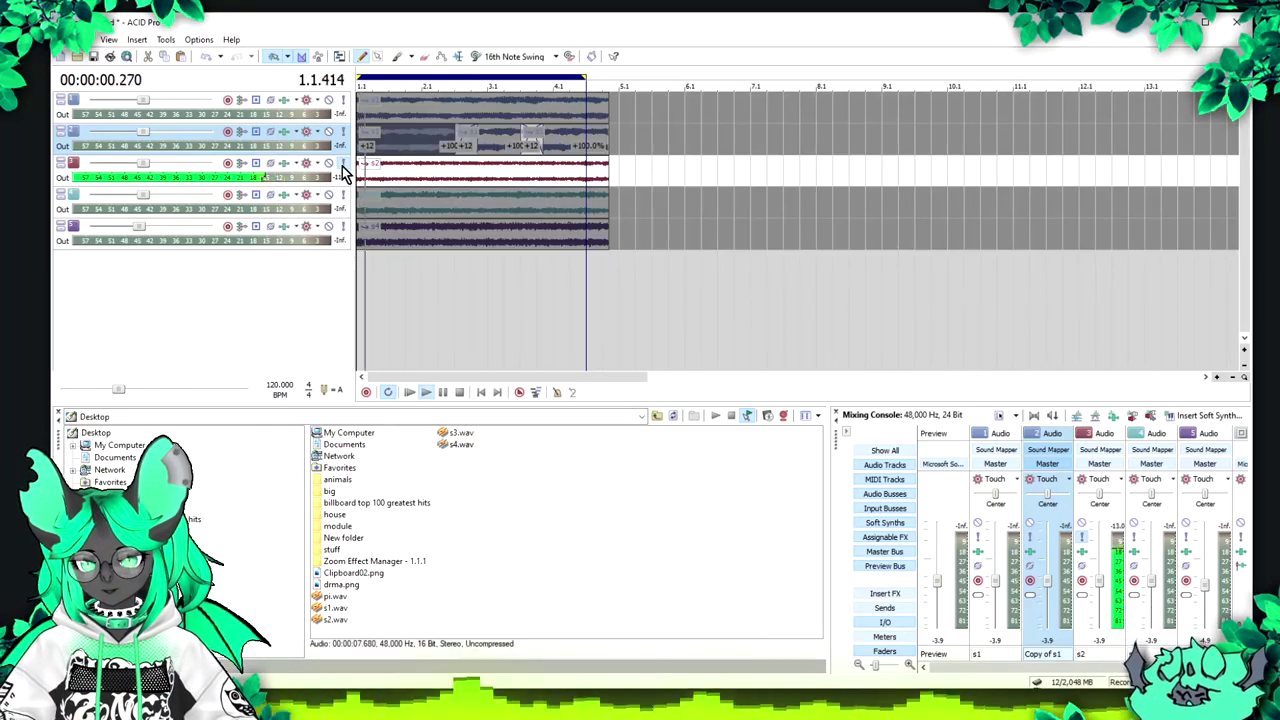
left_click(343, 165)
left_click(344, 197)
key("space")
key("space")
left_click(344, 197)
left_click(344, 166)
key("space")
left_click(342, 166)
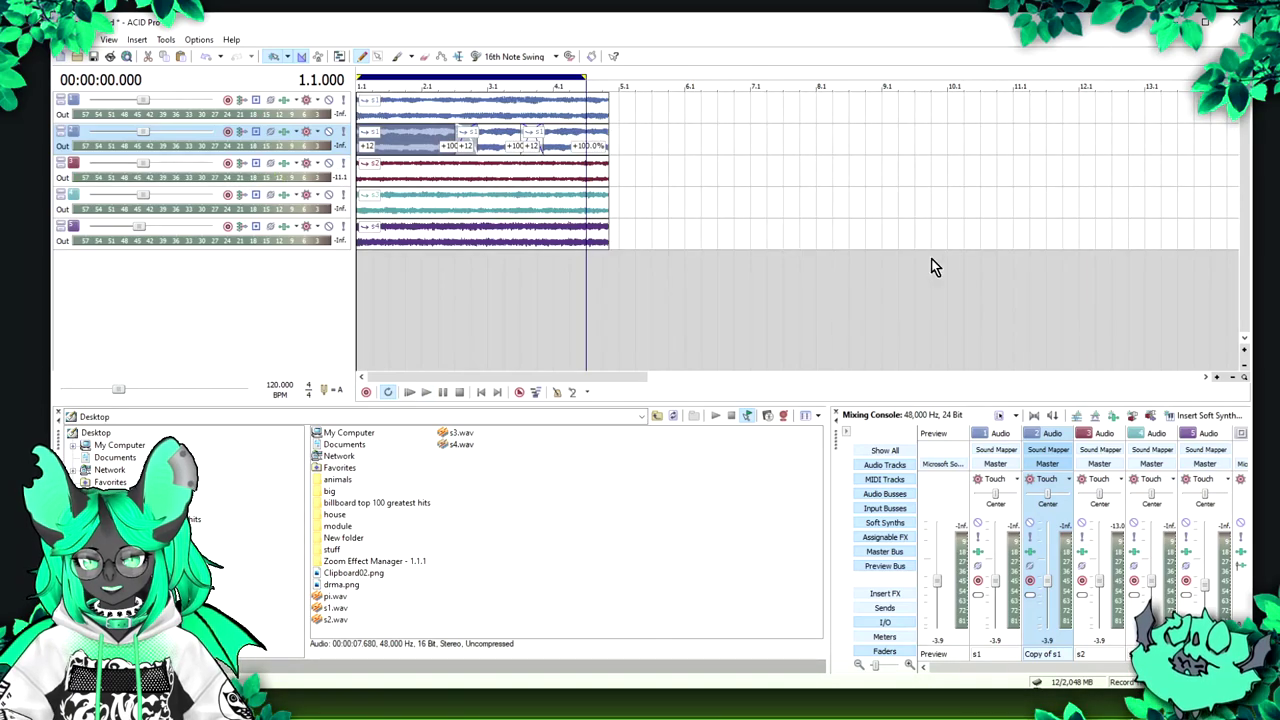
Step: Pan s2 50% left and s3 46% right, raise s2 to -2.9 dB, and audition the mix
left_click(1246, 352)
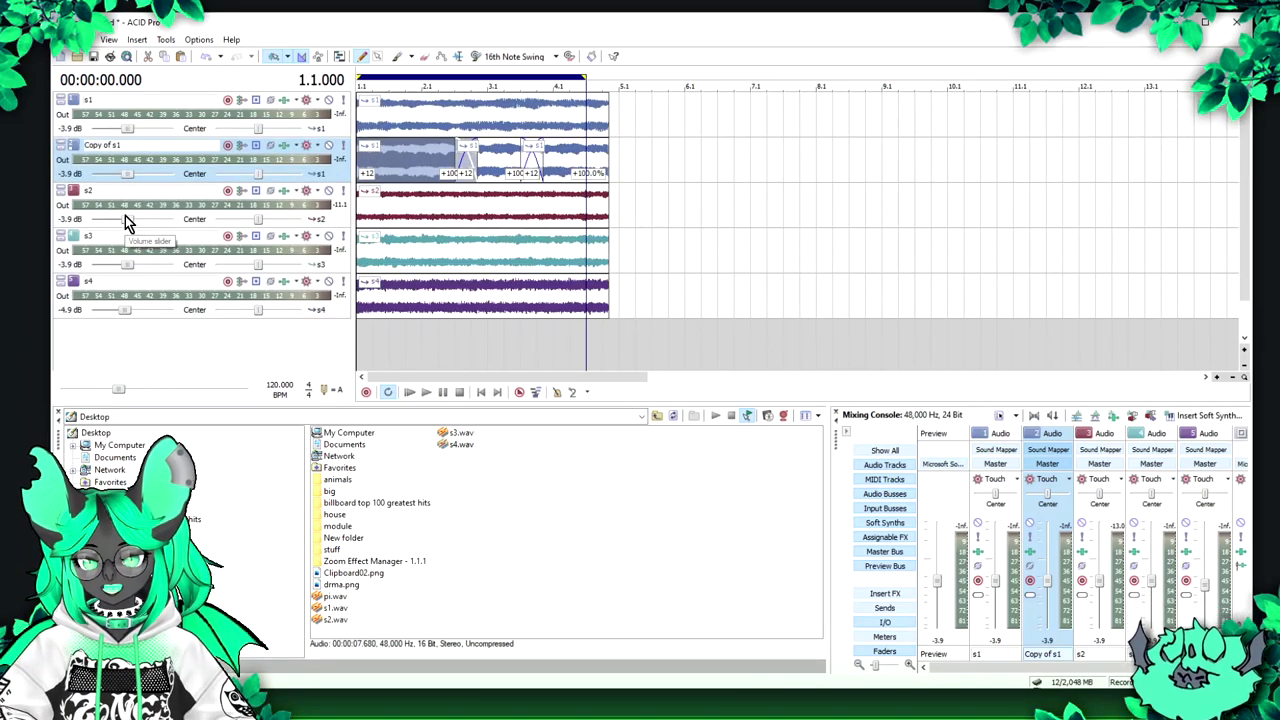
left_click_drag(260, 222, 238, 222)
key("space")
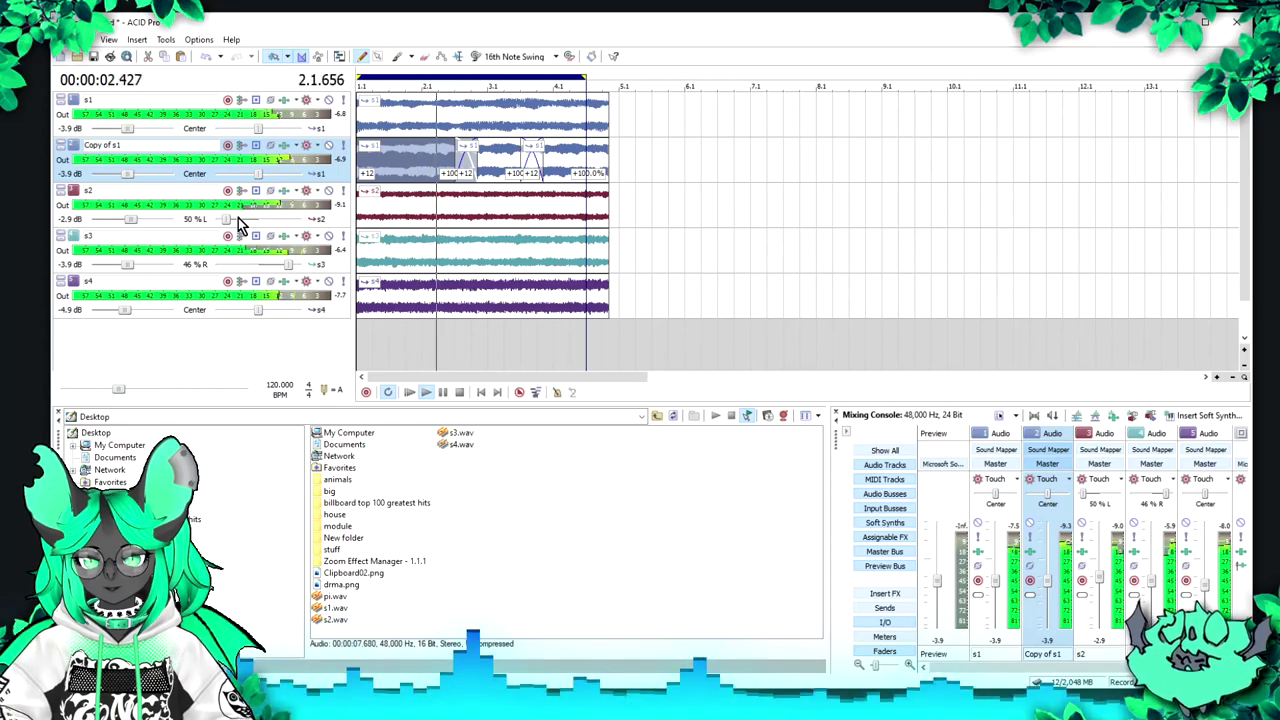
left_click(368, 208)
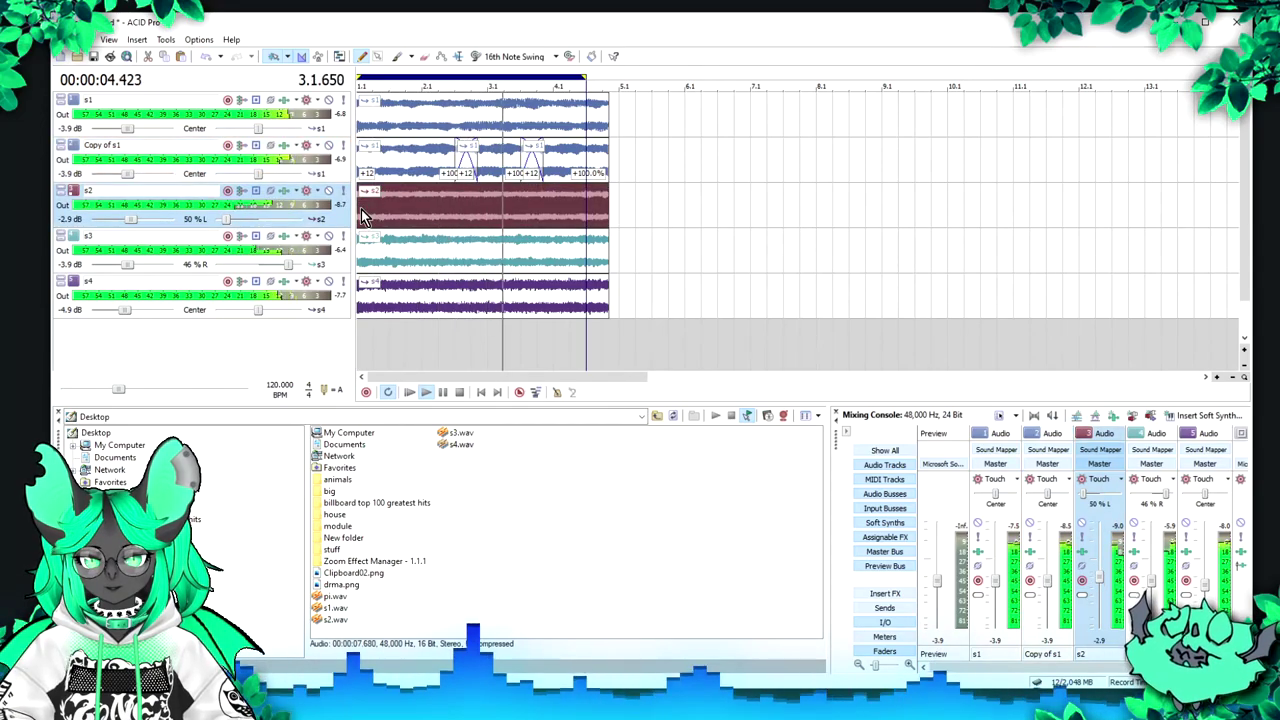
key("space")
Step: Duplicate the s3 track and pan the copy to the center
right_click(606, 245)
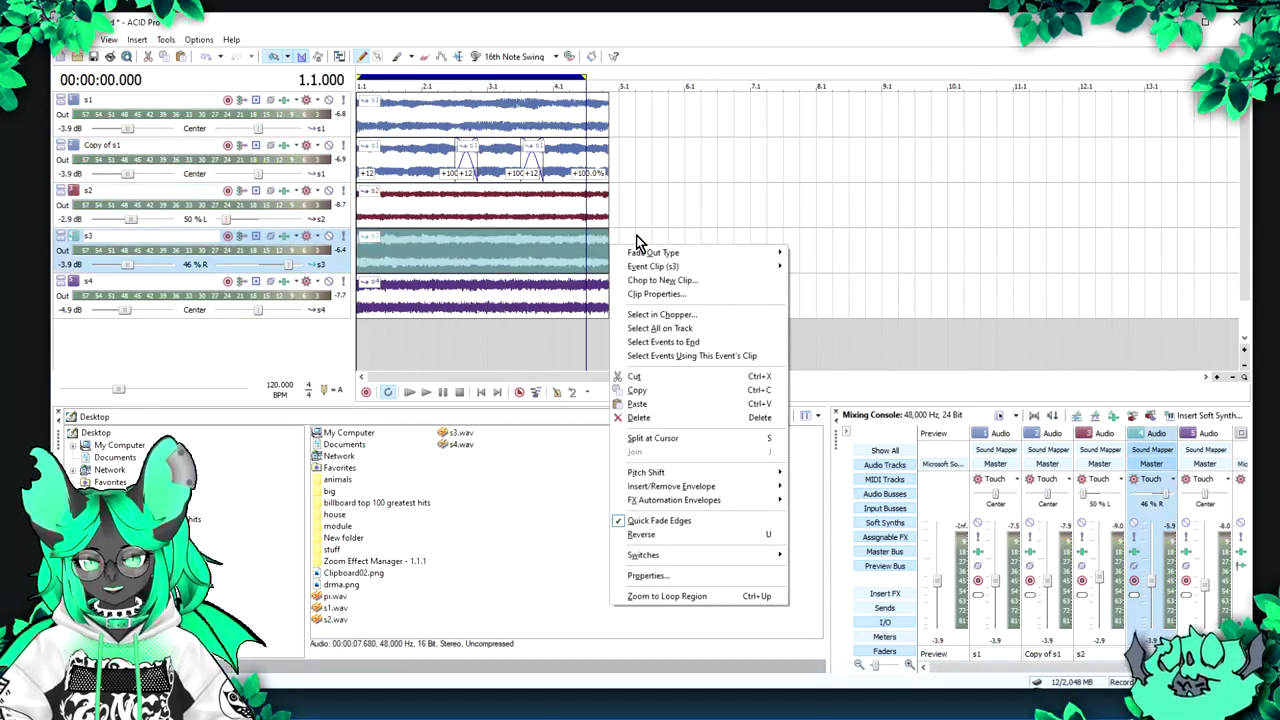
right_click(635, 237)
left_click(718, 334)
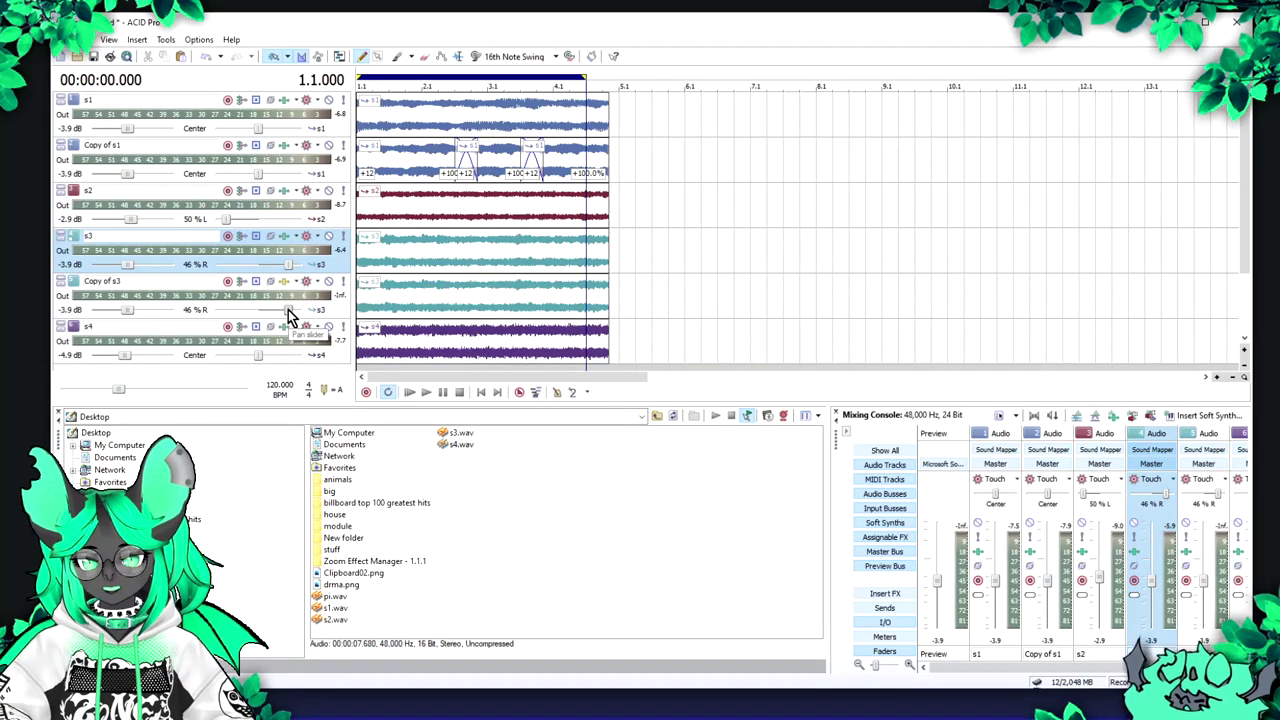
left_click(363, 302)
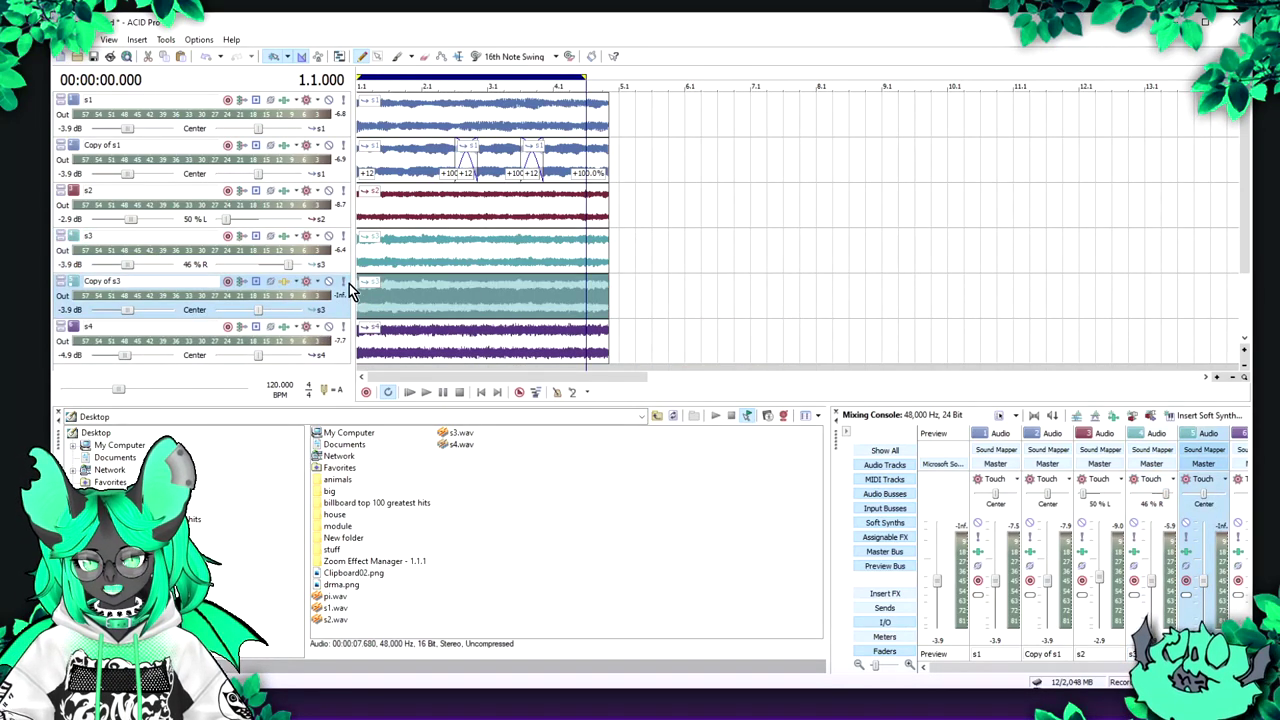
Step: Solo the copied s3 track, raise its pitch by 12 semitones, and split off and delete its empty tail
key("space")
key("space")
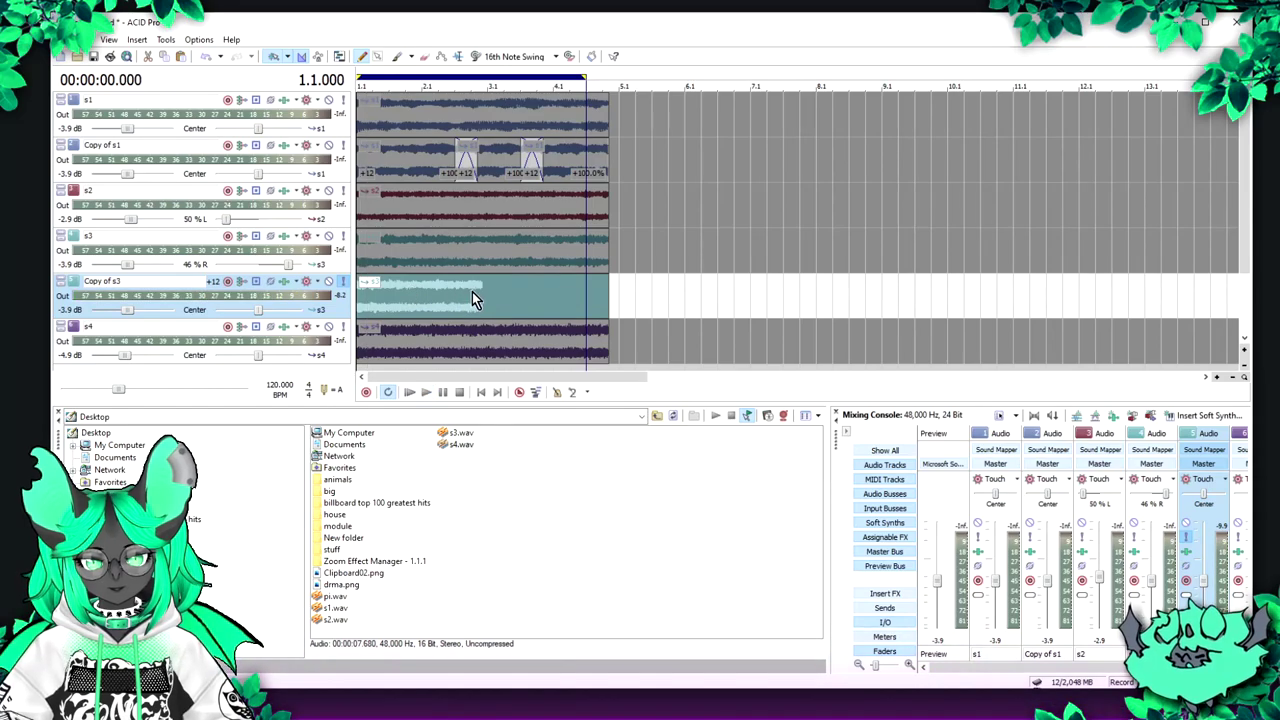
left_click(485, 299)
key("s")
key("Delete")
left_click(472, 298)
key("s")
key("Delete")
Step: Fill the rest of the Copy of s3 track with two crossfaded copies of its clip
left_click(391, 302)
key("s")
key("ctrl+z")
left_click_drag(458, 296, 538, 300)
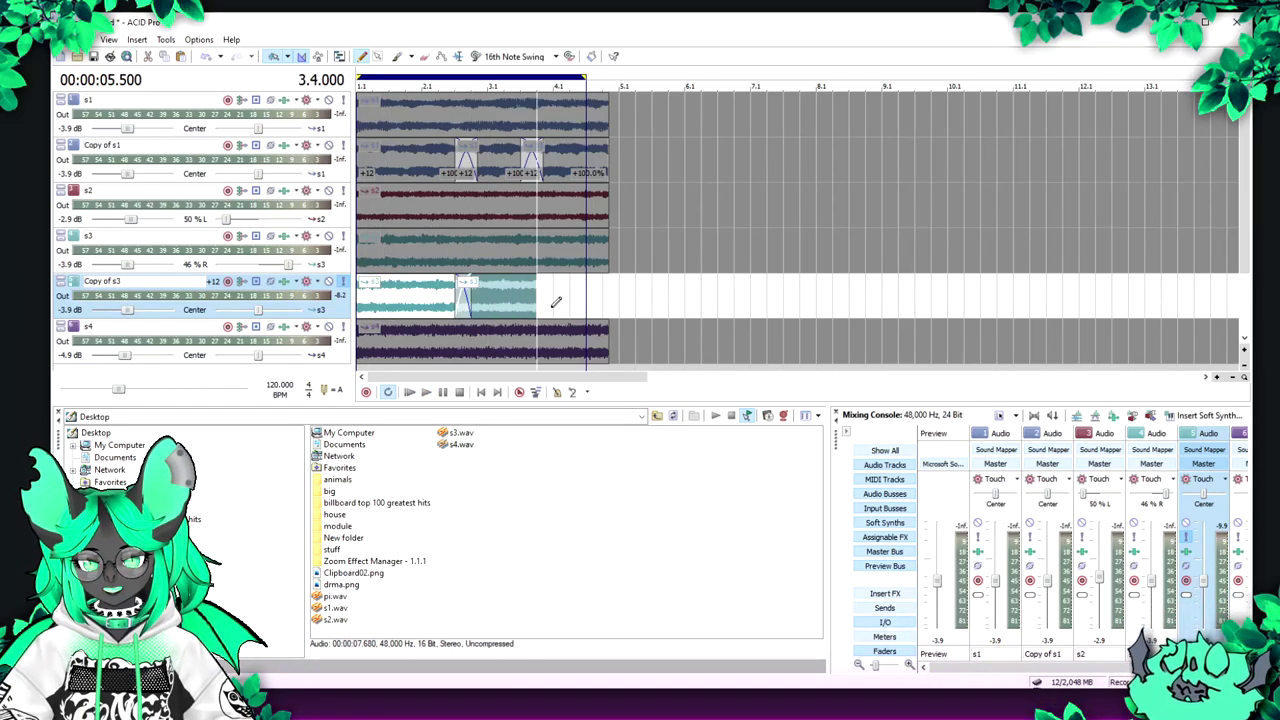
left_click(518, 293)
key("ctrl+v")
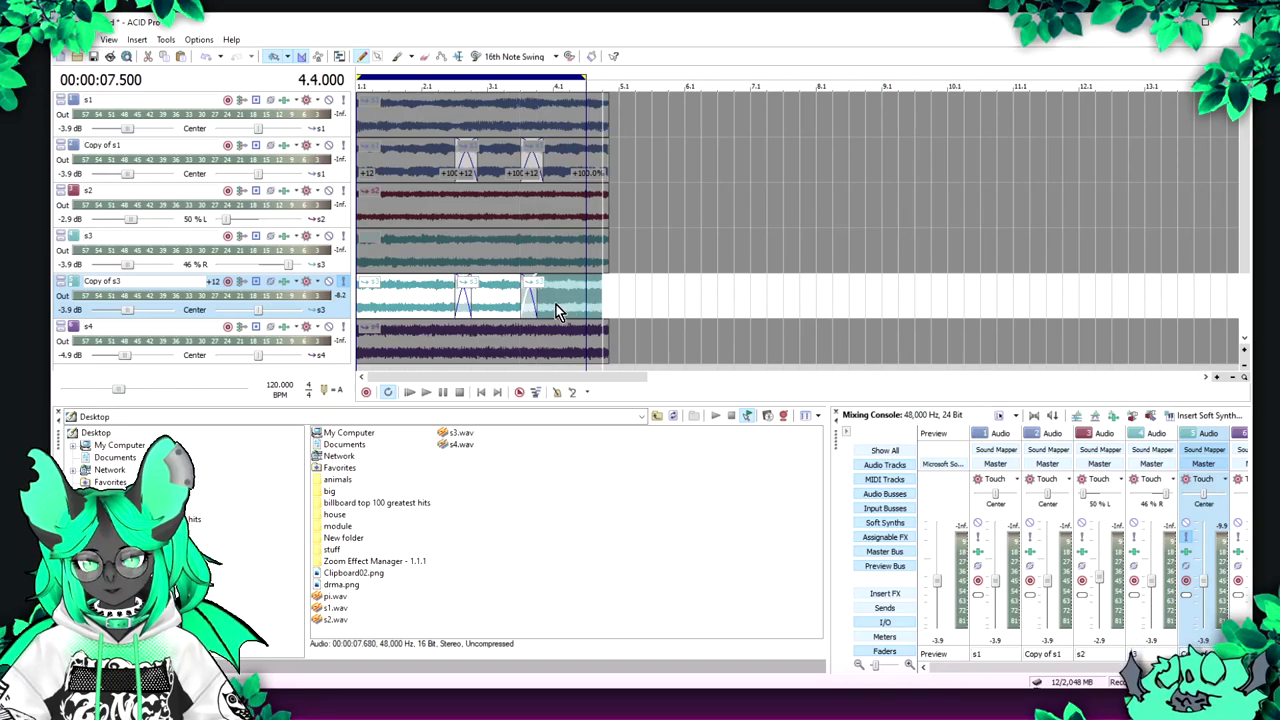
Step: Audition the extended Copy of s3 loop in solo from its start
left_click(365, 291)
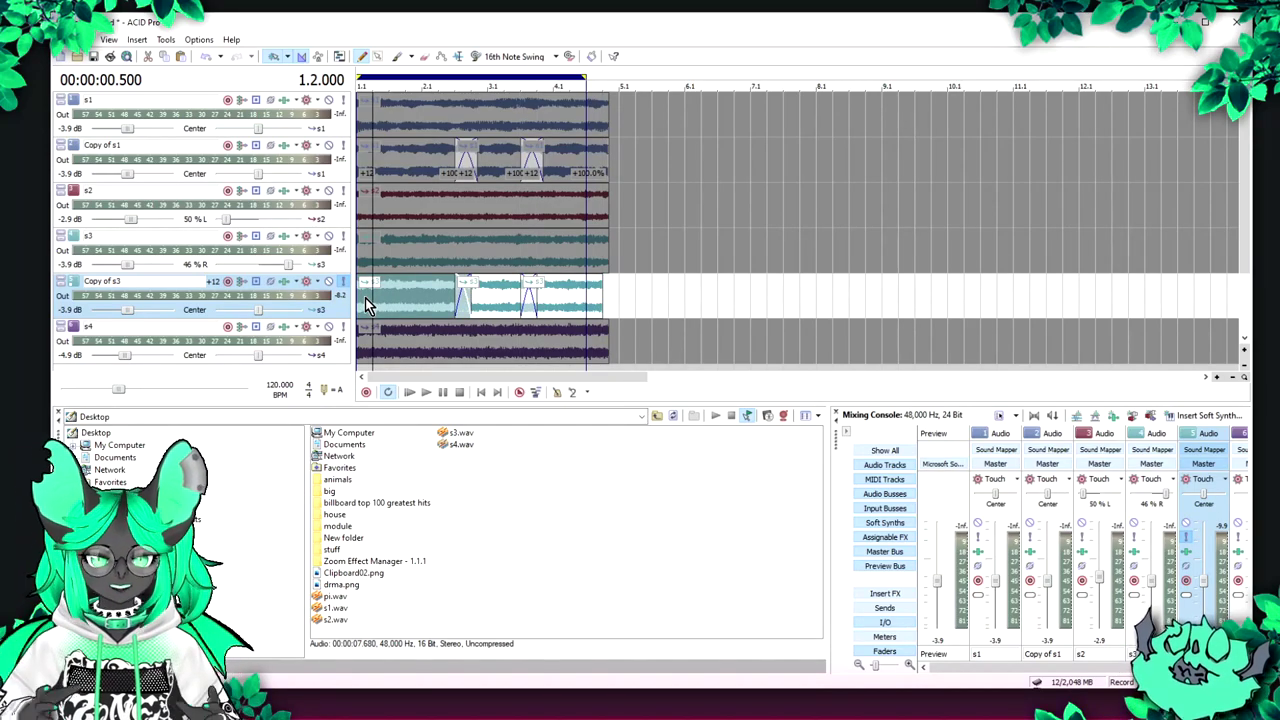
key("space")
left_click(361, 284)
key("space")
key("space")
key("space")
Step: Solo s3 for comparison with its copy, clear both solos, and audition the full mix
left_click(343, 237)
key("space")
left_click(343, 281)
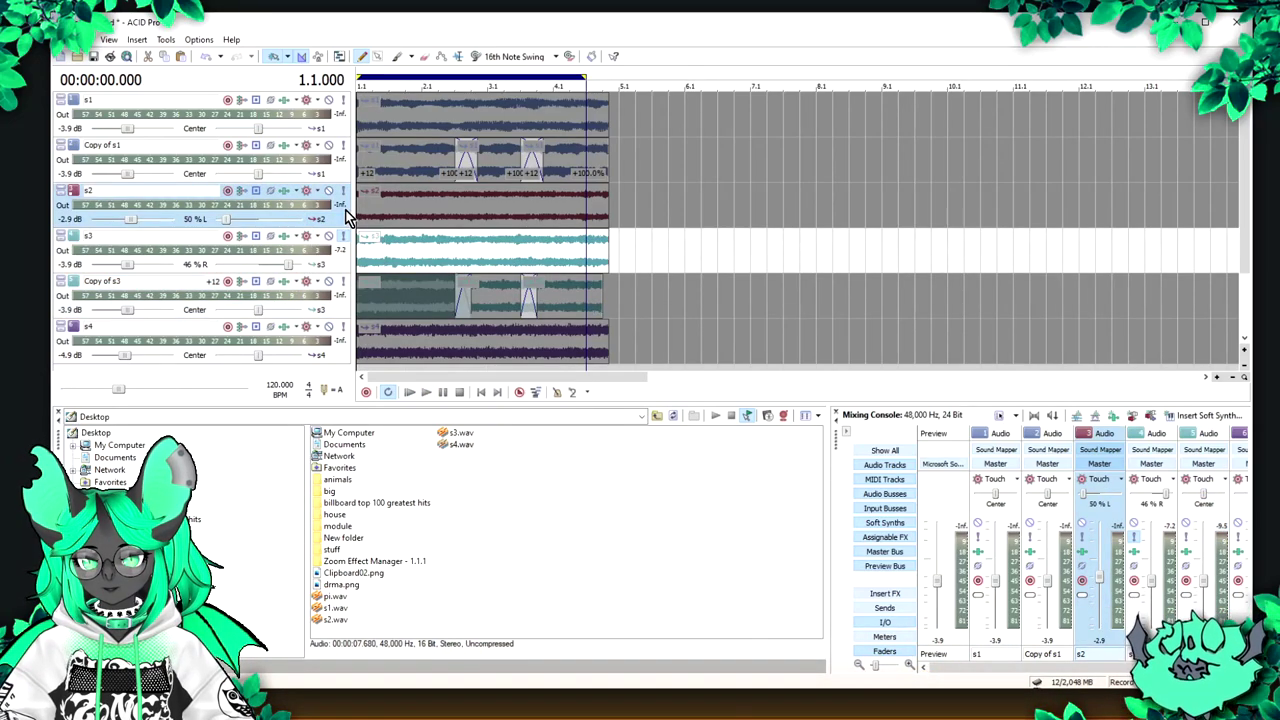
left_click(343, 236)
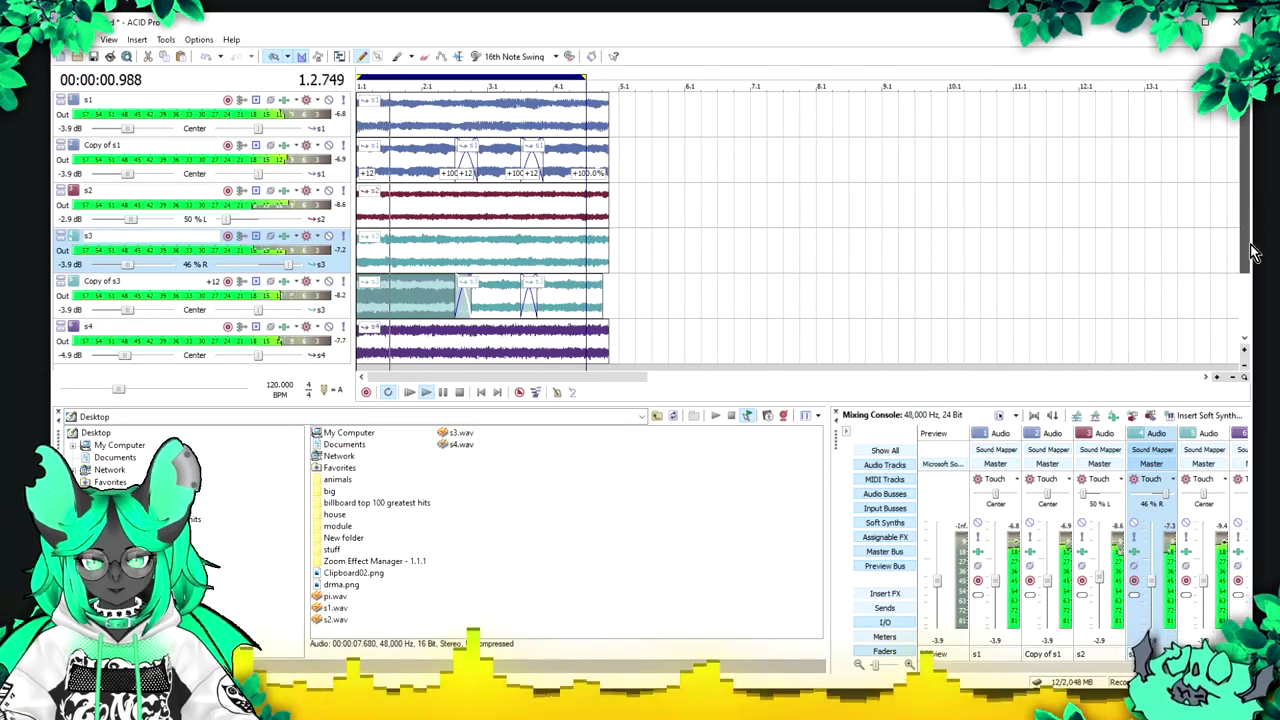
scroll(691, 200, "down", 1)
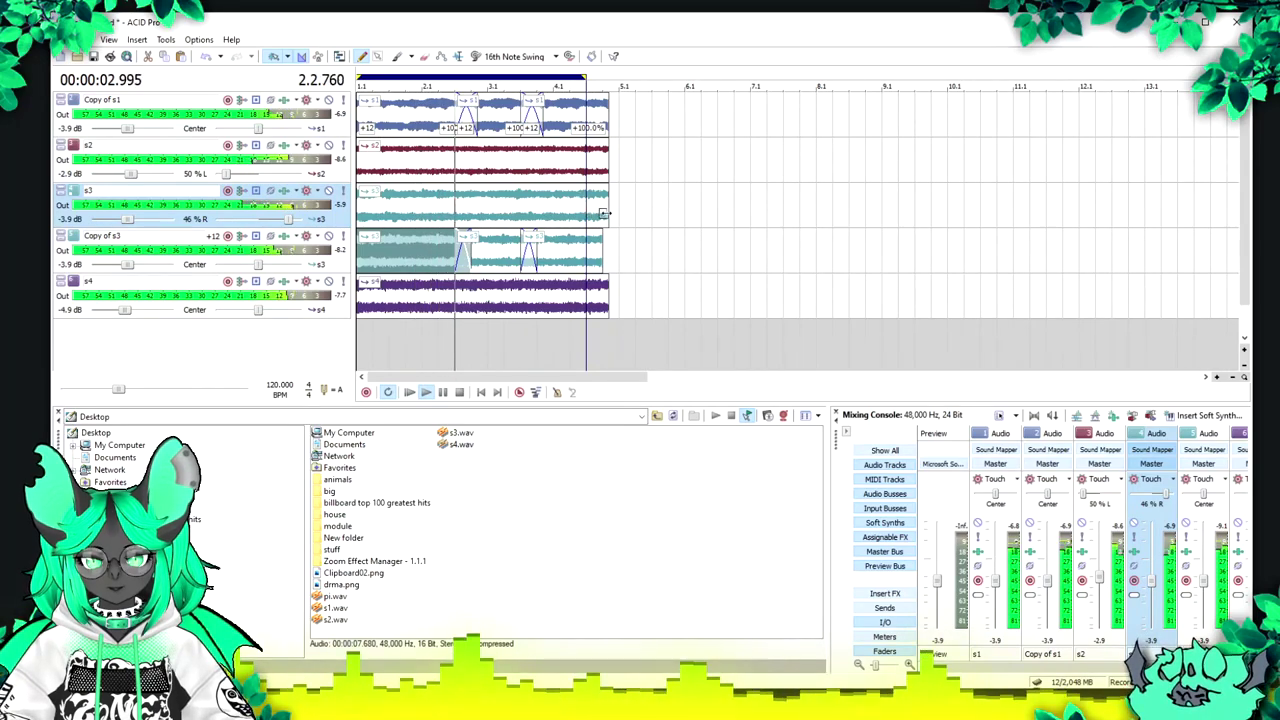
key("space")
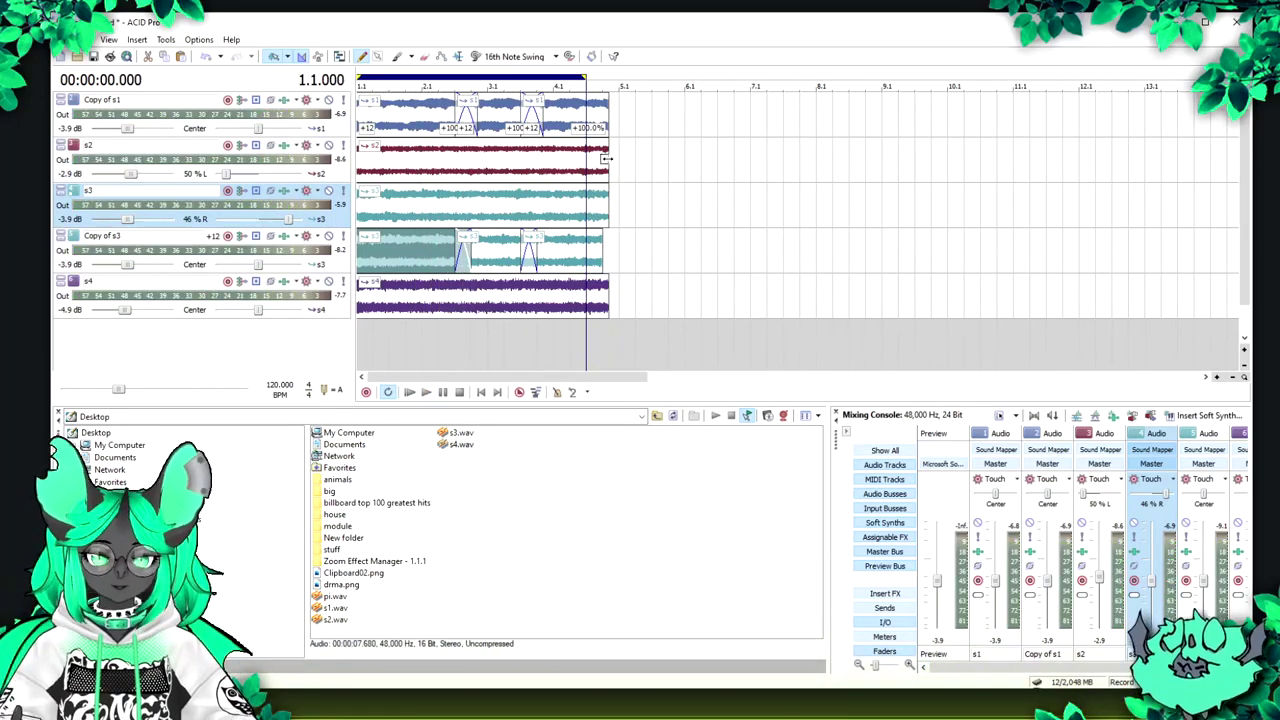
Step: Duplicate the s2 track with its solo cleared, and pan the copy to the center
left_click(314, 148)
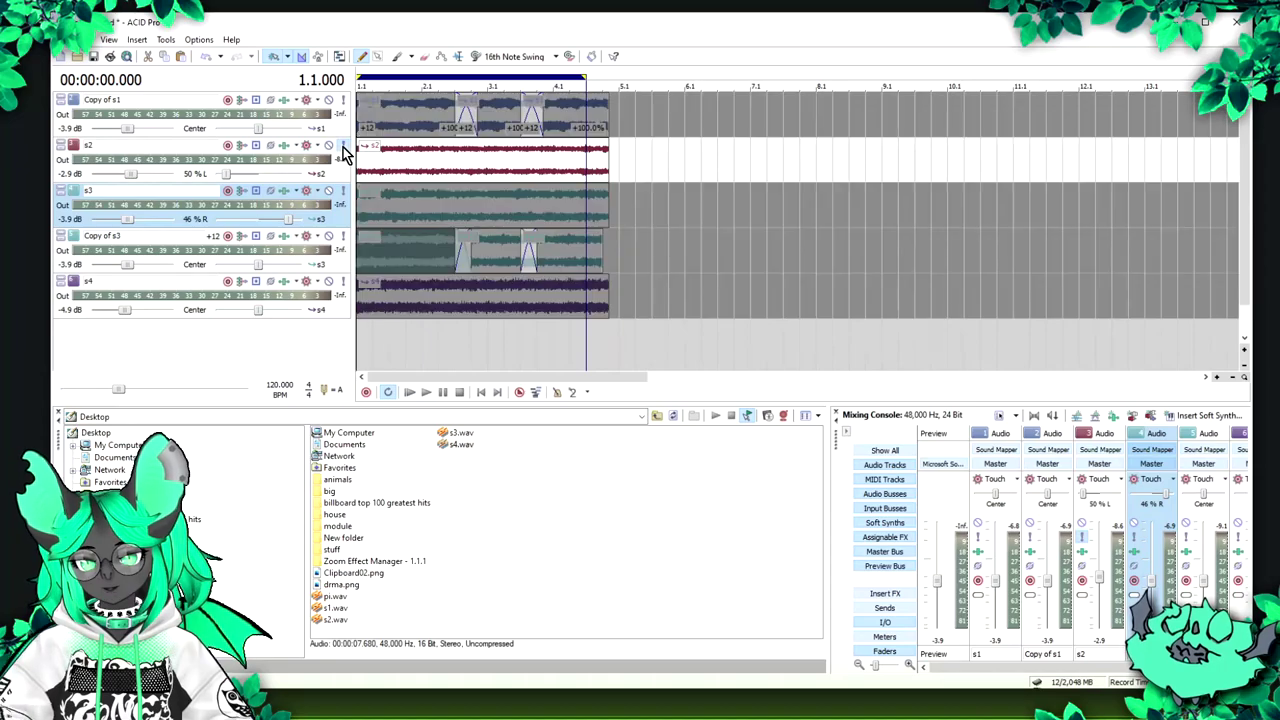
right_click(633, 166)
left_click(690, 266)
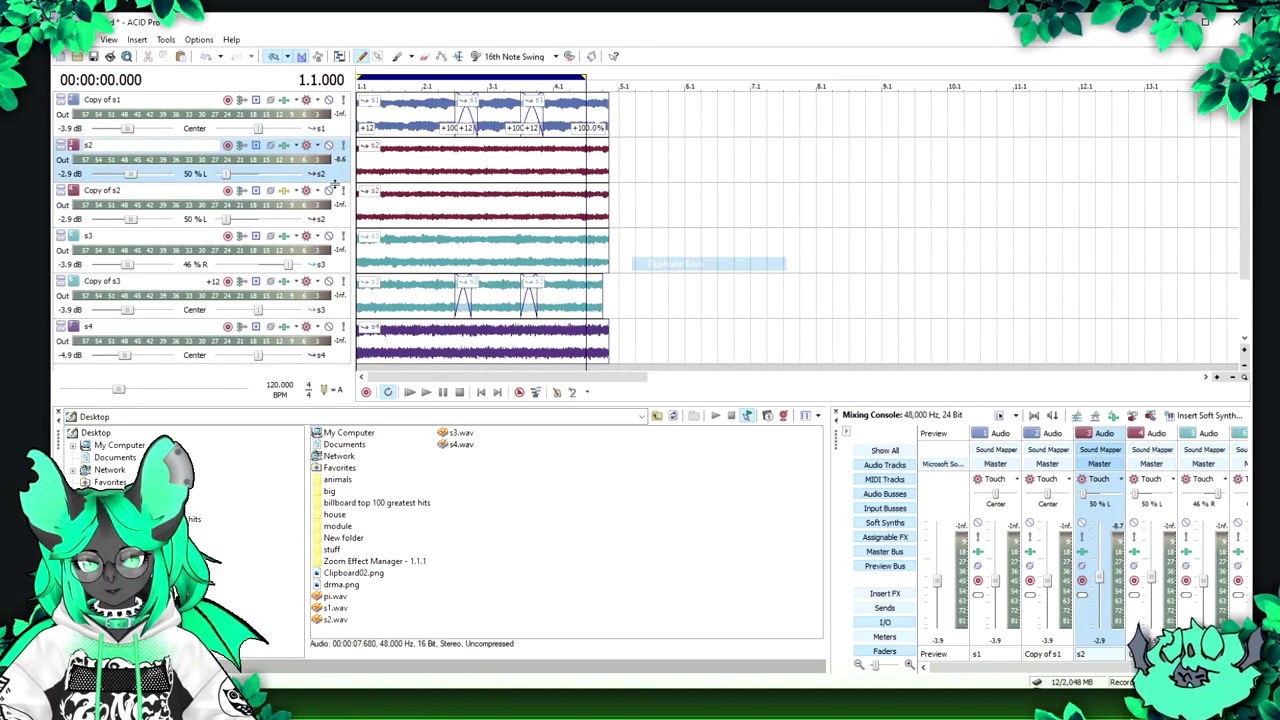
left_click_drag(230, 228, 258, 230)
Step: Solo the Copy of s2 track, raise its volume to 5.1 dB, and audition it
left_click(342, 190)
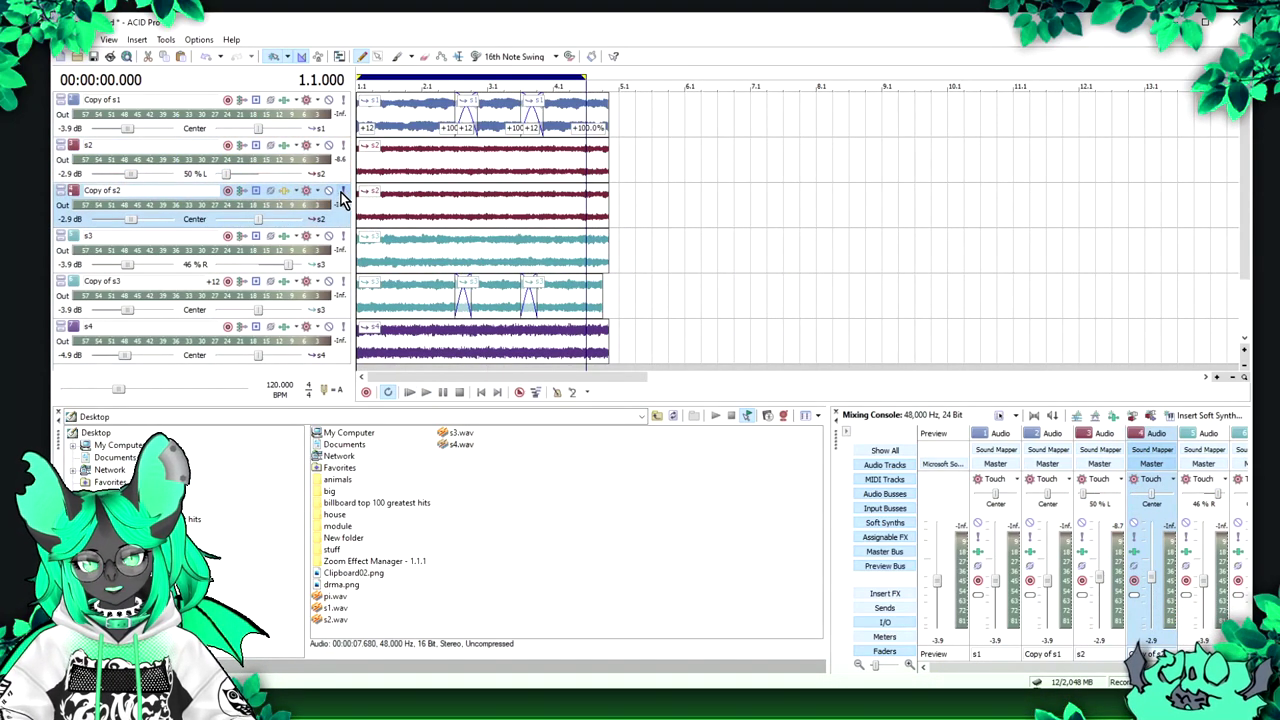
left_click_drag(128, 218, 172, 219)
key("space")
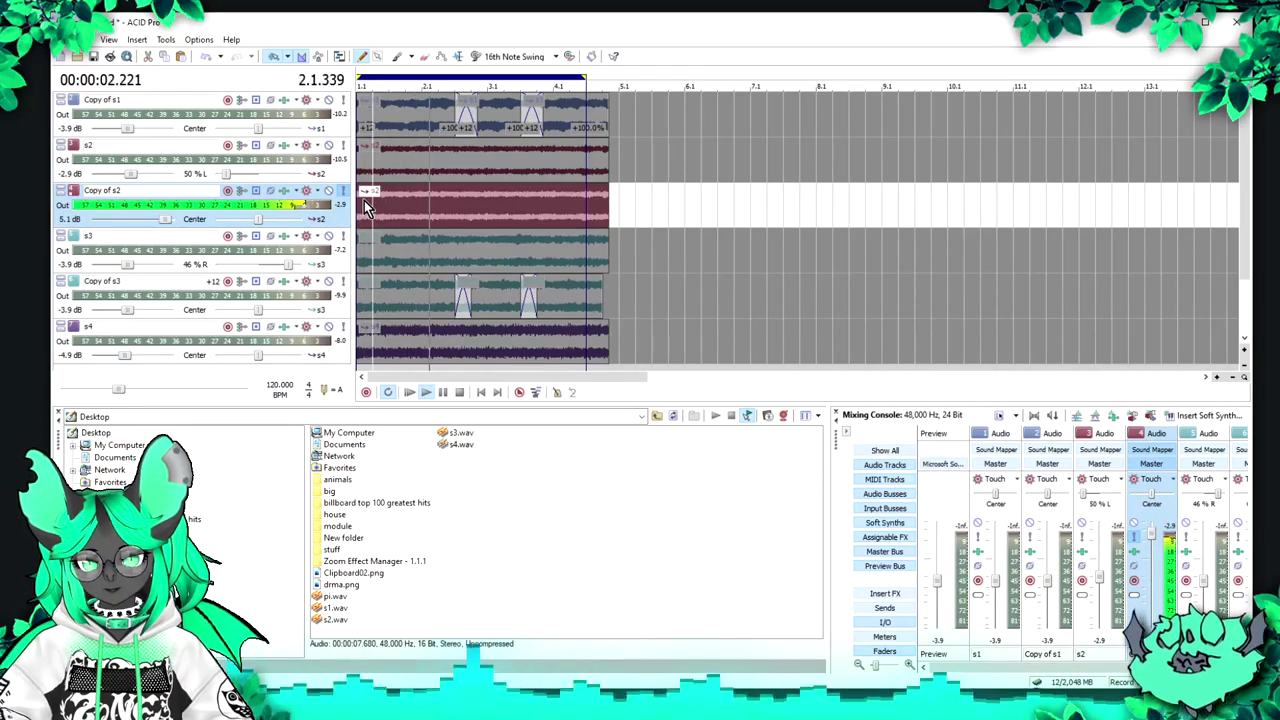
key("space")
Step: Cut the lows of Copy of s2 steeply with Track EQ band 1 at about 200 Hz, and audition the result
left_click(285, 190)
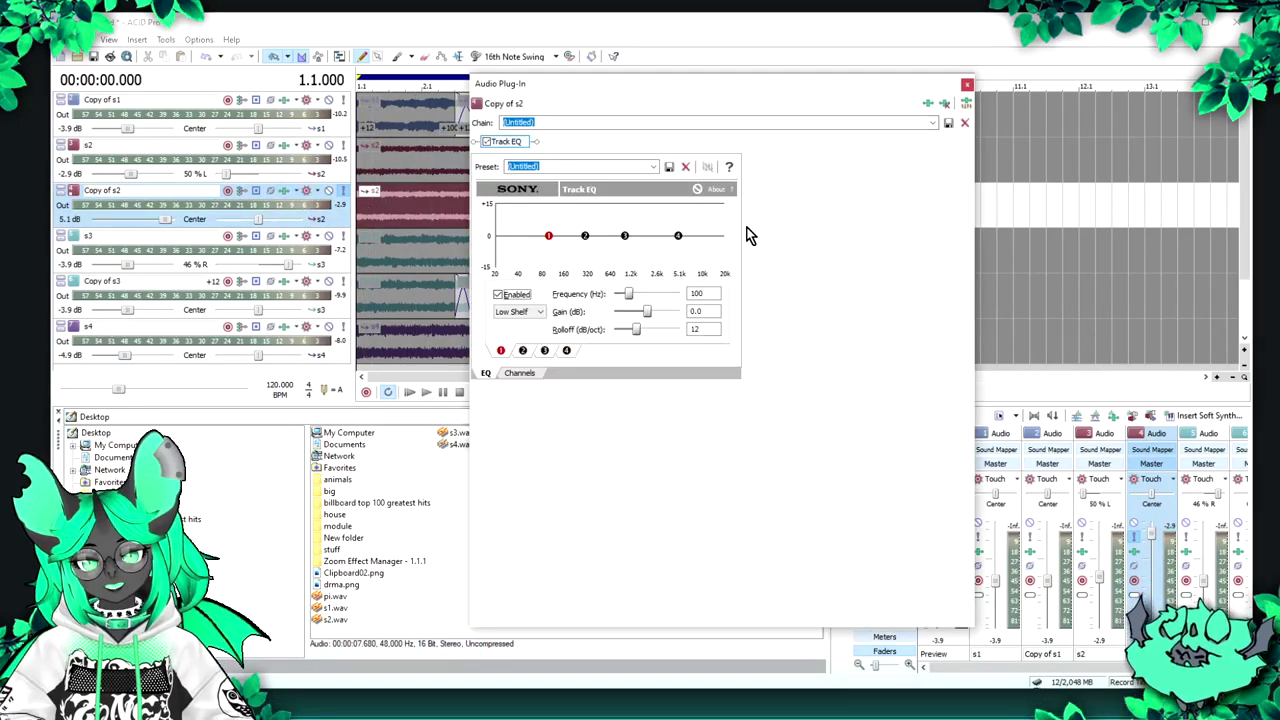
left_click_drag(549, 240, 574, 277)
left_click(424, 33)
key("space")
key("space")
Step: Boost EQ band 3 by 4.6 dB at 1,216 Hz with a 3.5-octave bandwidth, audition it, and close the equalizer
left_click_drag(624, 237, 631, 228)
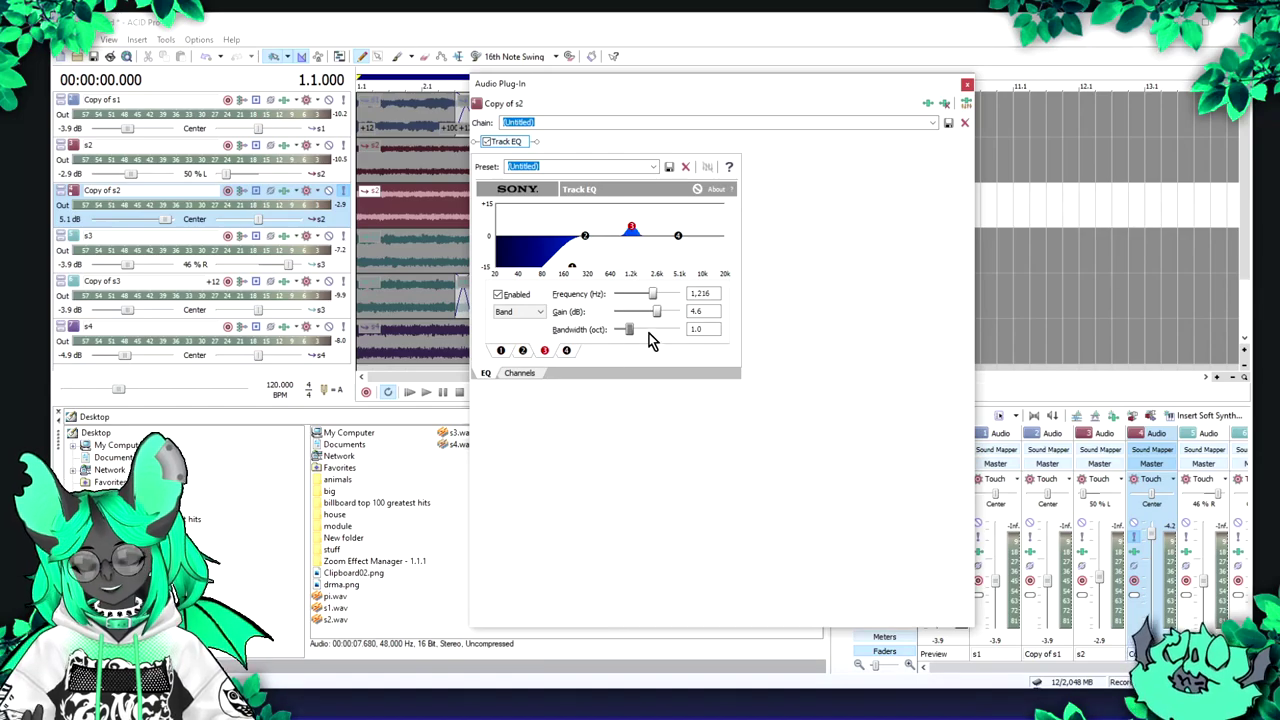
key("space")
key("space")
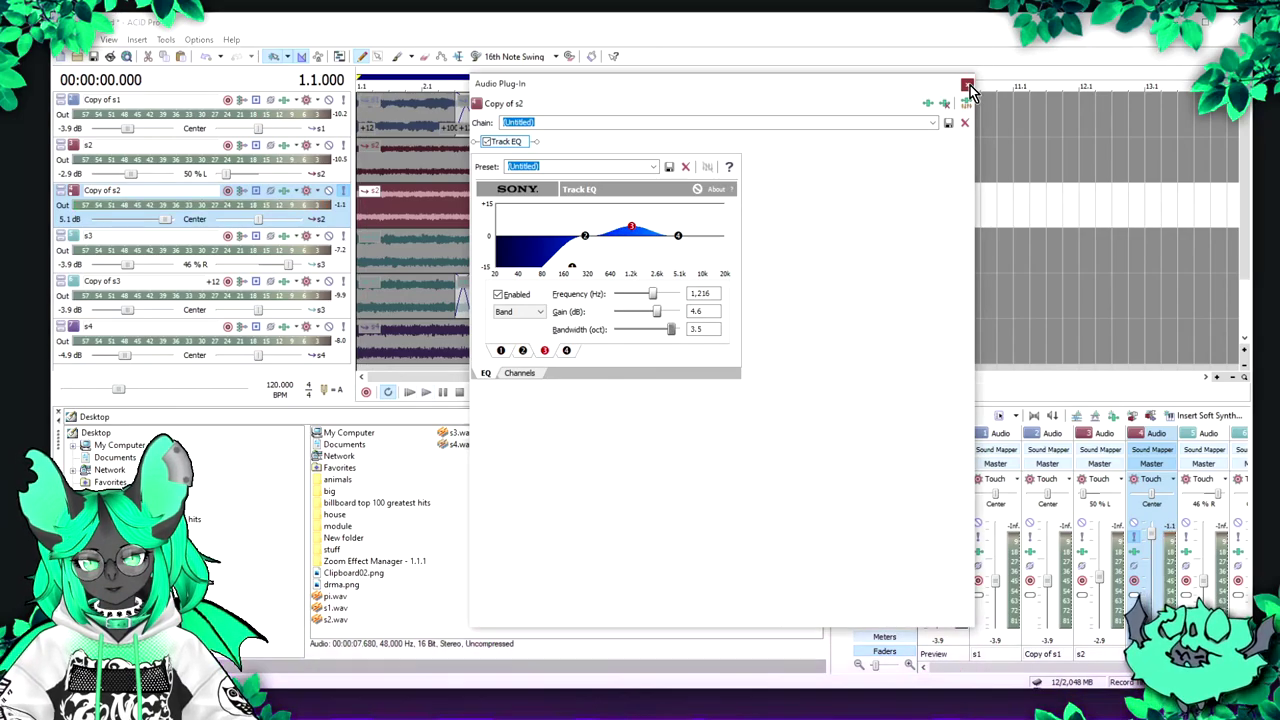
left_click(967, 84)
Step: Try different pitch shifts on the Copy of s2 clip by ear and settle on +3 semitones
key("space")
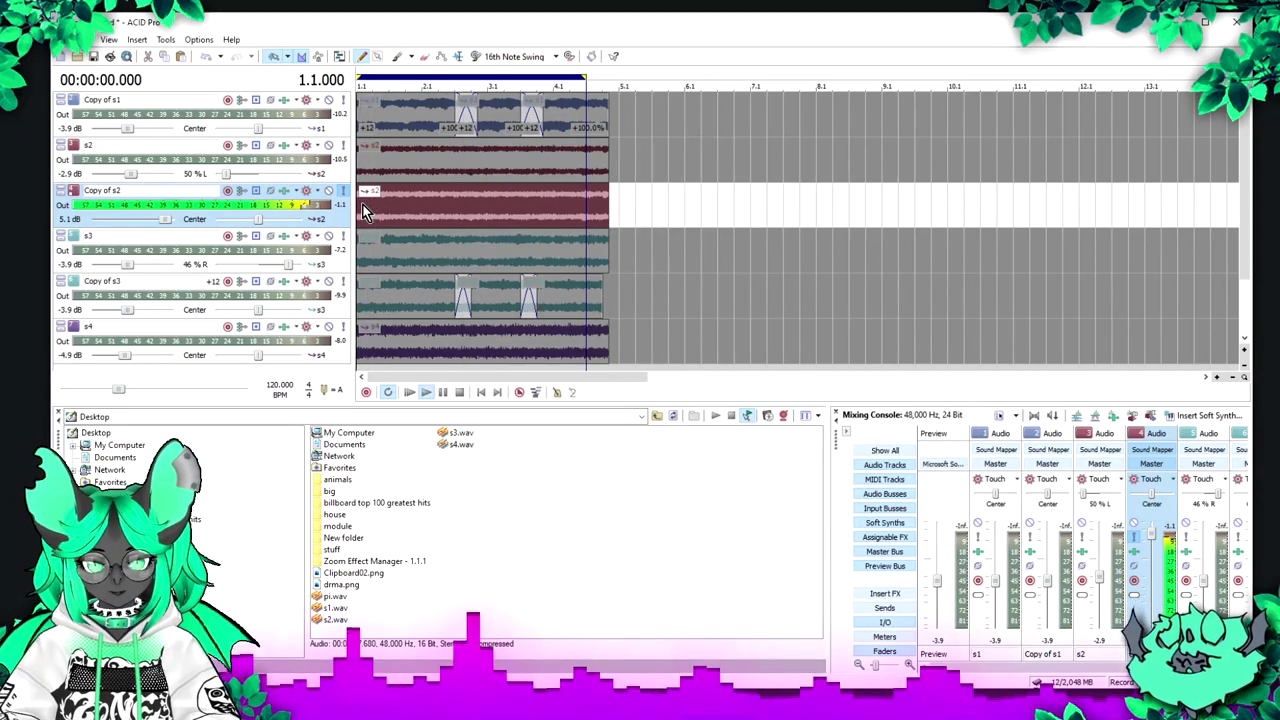
key("space")
key("minus")
key("minus")
key("space")
key("space")
key("plus")
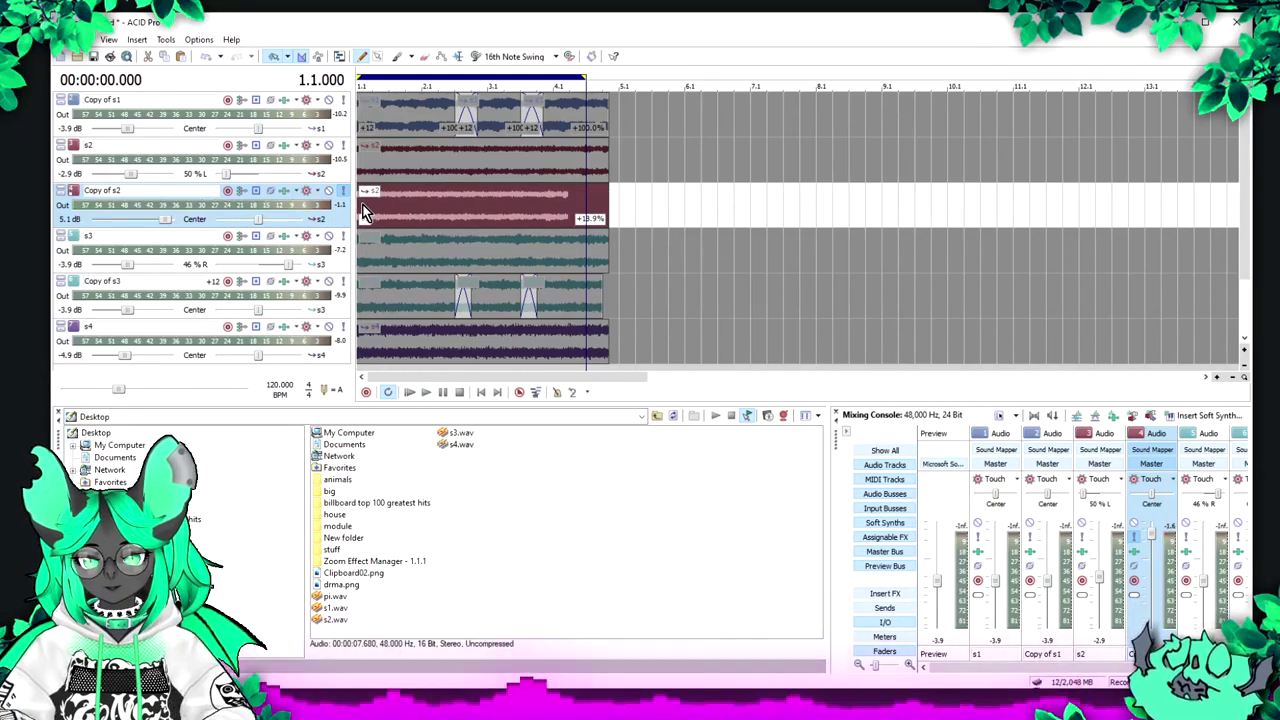
key("space")
key("space")
Step: Split the Copy of s2 clip at about 3.4 and delete its tail
left_click(472, 218)
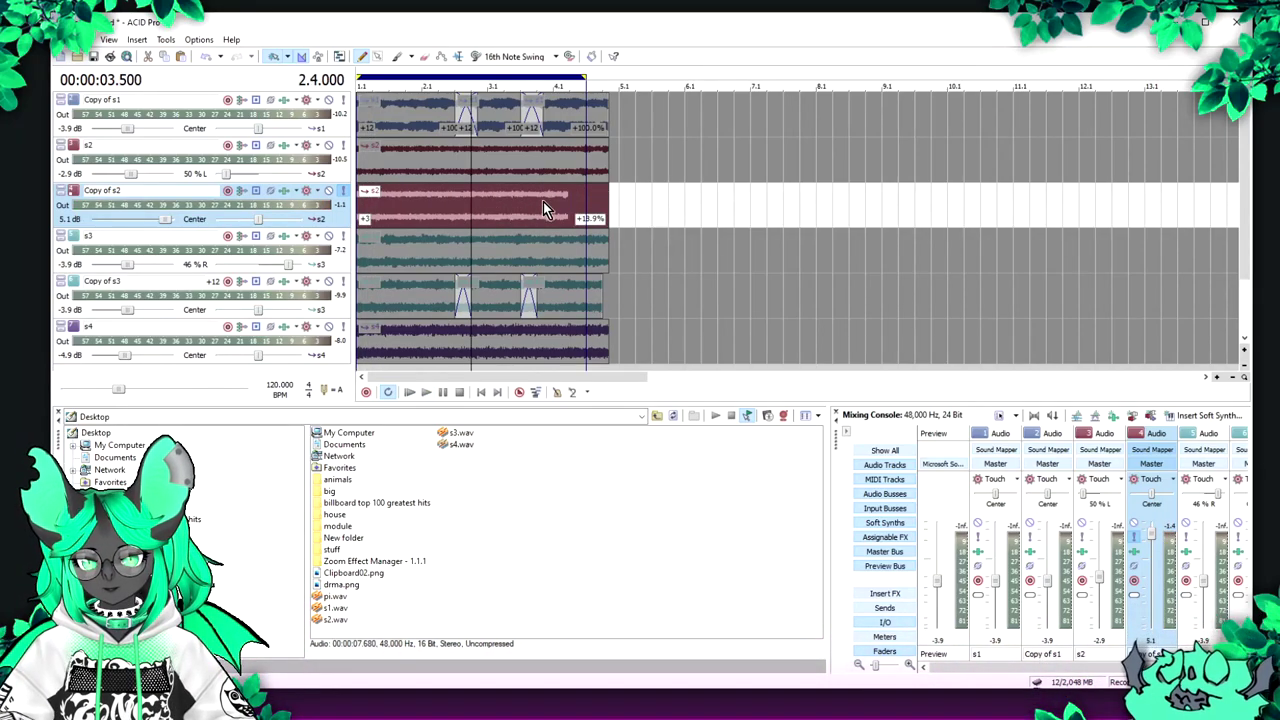
left_click(542, 202)
key("s")
key("Delete")
Step: Paste a copy of the Copy of s2 clip at 3.2, crossfading with the first, and trim its tail at 4.4
left_click(410, 214)
key("s")
key("ctrl+c")
key("ctrl+z")
left_click(500, 205)
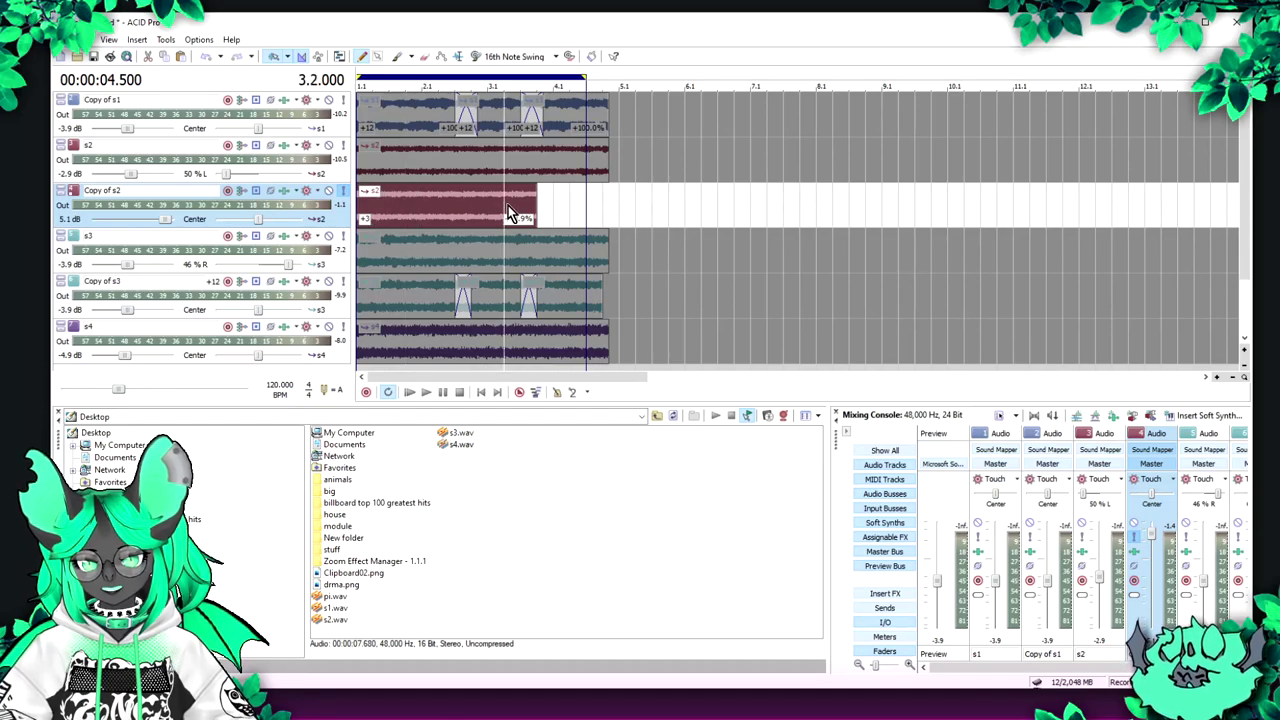
key("ctrl+v")
left_click(591, 203)
left_click(607, 200)
key("s")
key("Delete")
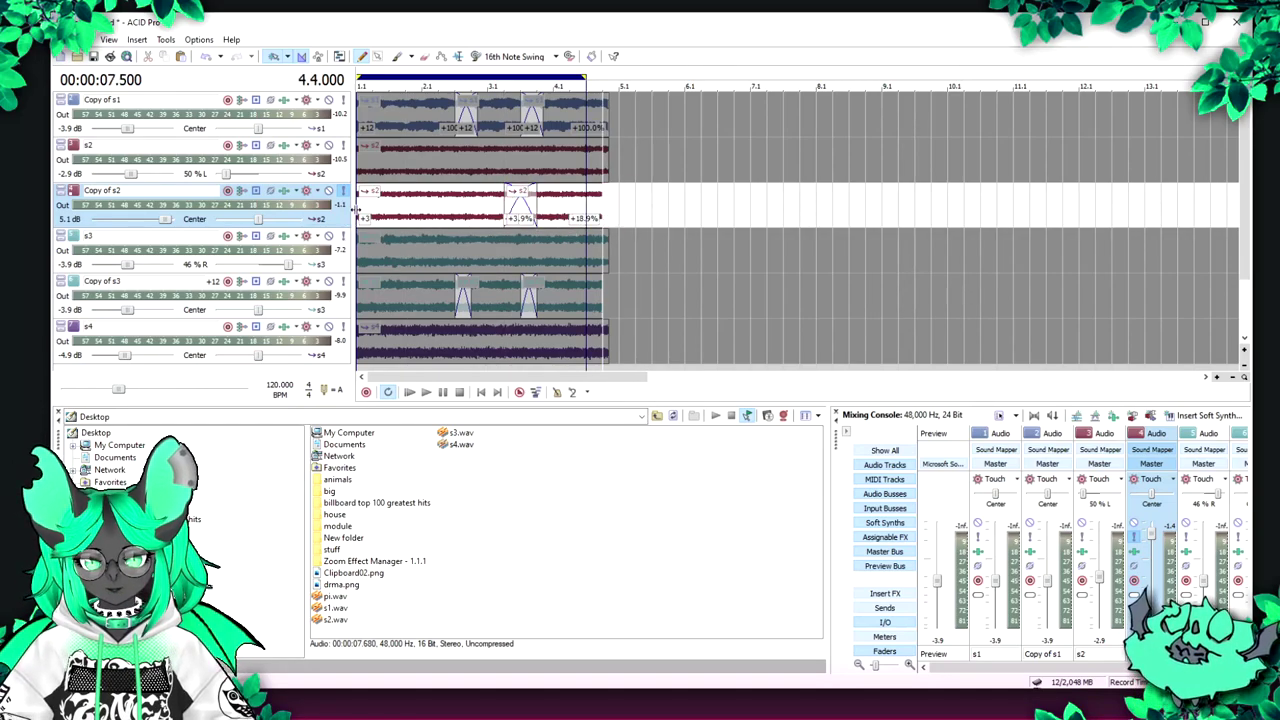
Step: Audition the extended Copy of s2 loop in solo from its start
left_click(366, 217)
left_click(364, 218)
key("space")
key("space")
Step: Clear the solo on Copy of s2 and lower its volume to 3.2 dB while the full mix plays
left_click(346, 193)
key("space")
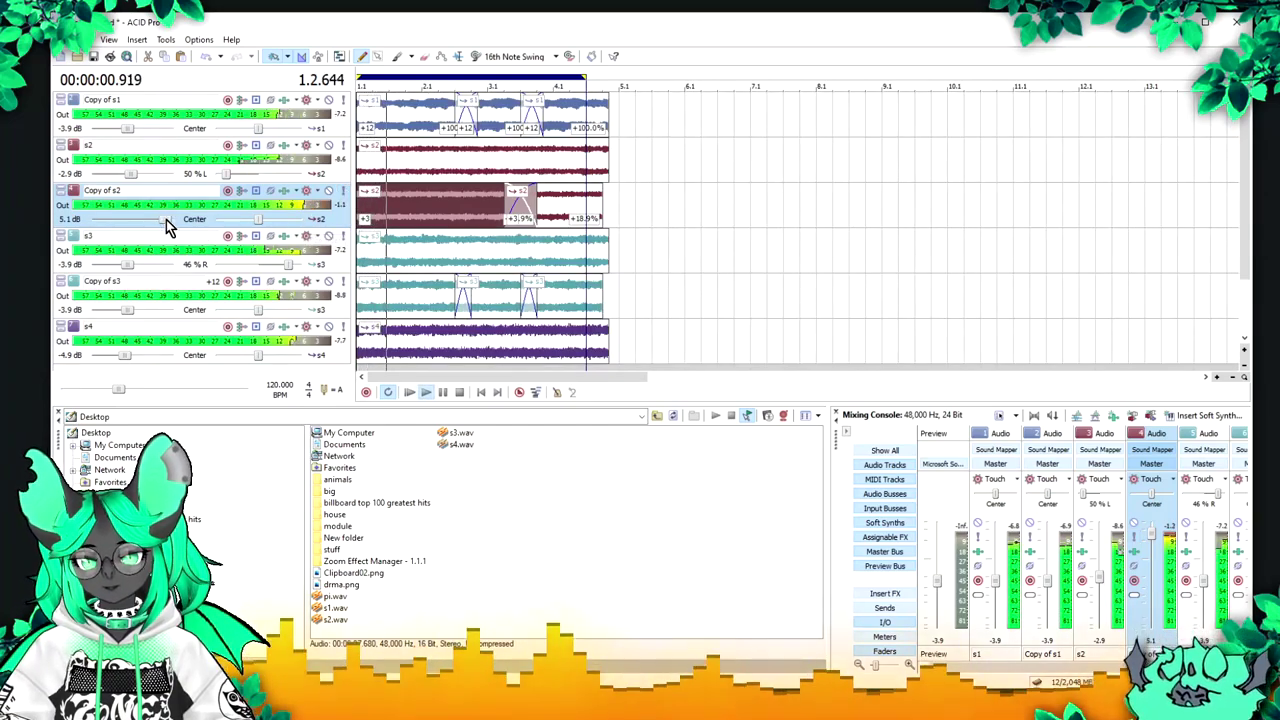
left_click_drag(164, 219, 162, 224)
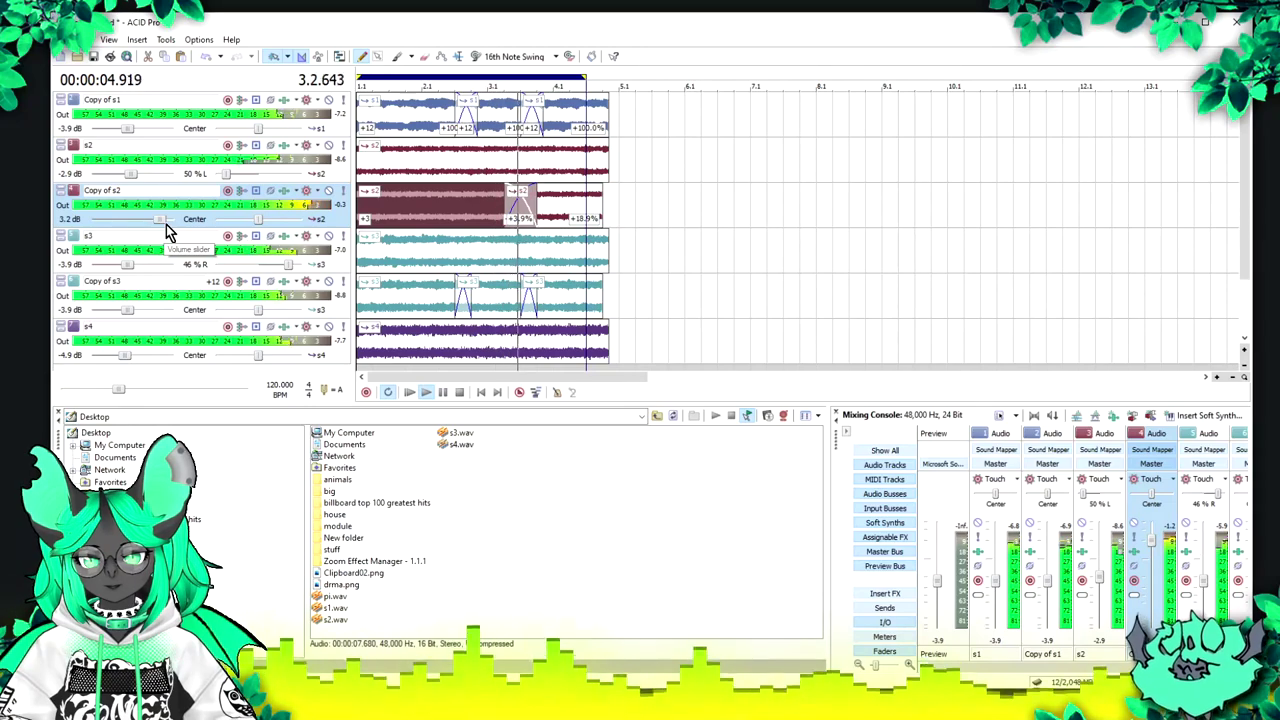
Step: Duplicate the Copy of s2 track and remove the second clip from the duplicate
key("space")
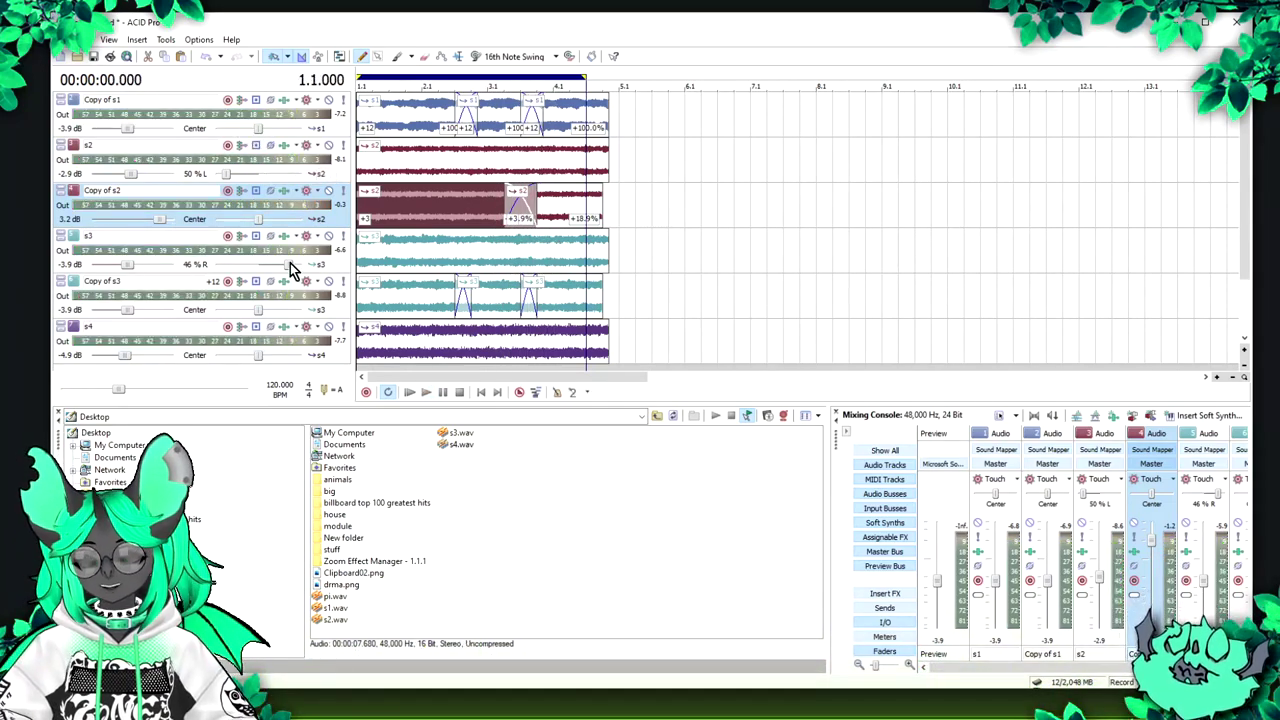
left_click(665, 238)
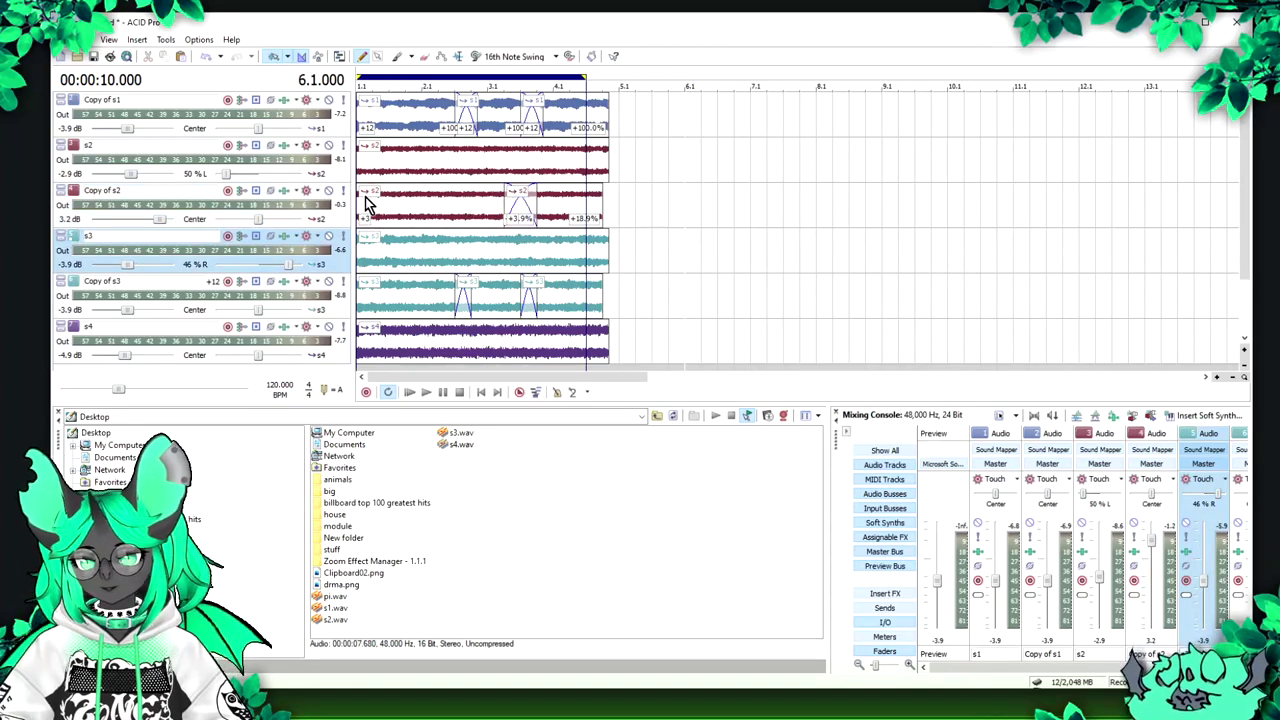
left_click(365, 203)
right_click(623, 192)
left_click(660, 298)
left_click(574, 251)
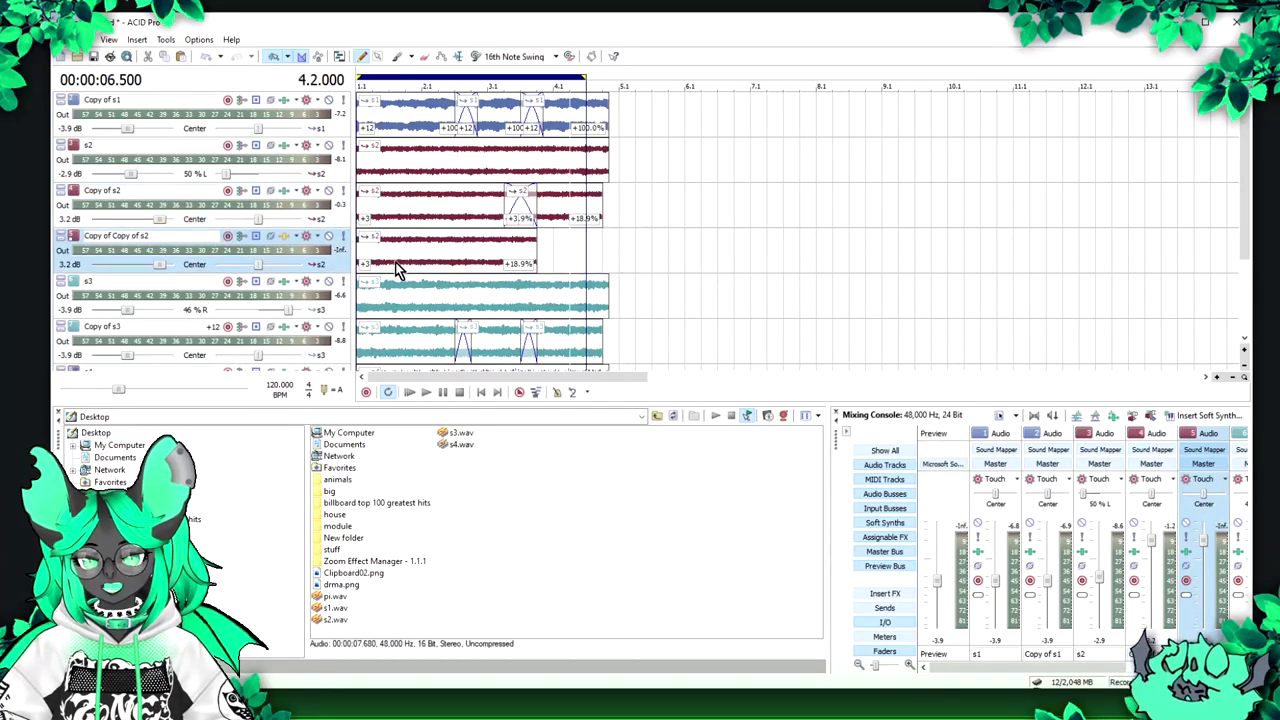
Step: Raise the pitch of the Copy of Copy of s2 clip to +7 and cut off its silent tail at about 3.3
left_click(402, 260)
key("ctrl+Home")
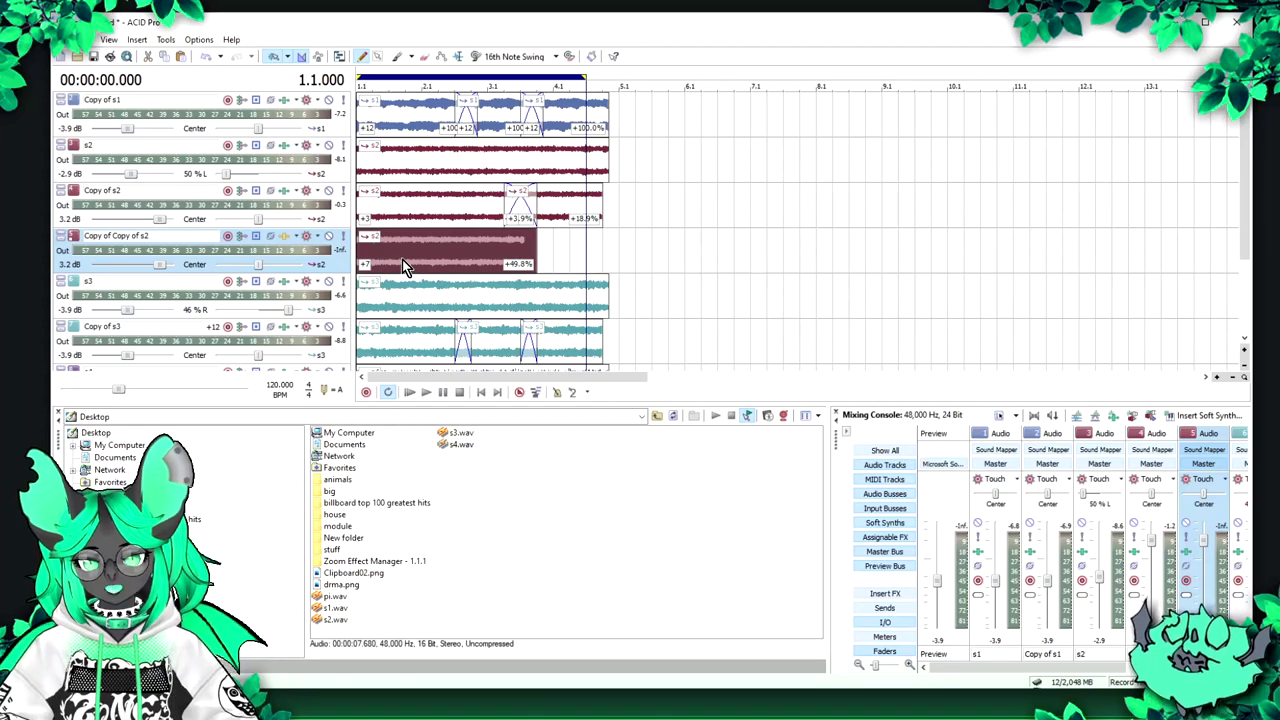
left_click(519, 247)
key("s")
key("Delete")
Step: Place a copy of the +7 clip at 3.2 with a crossfade, trim its tail at 4.4, and play the mix
left_click(497, 250)
left_click(406, 254)
key("s")
left_click_drag(478, 258, 578, 258)
key("space")
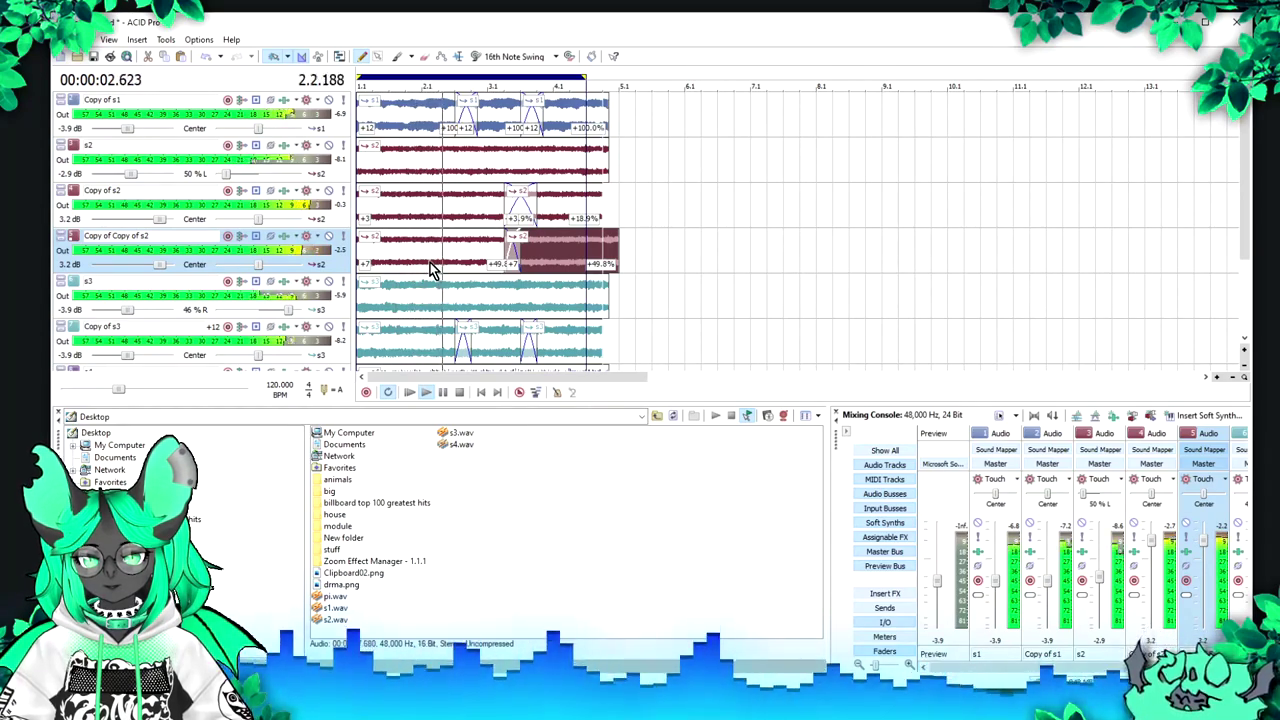
key("space")
left_click(390, 262)
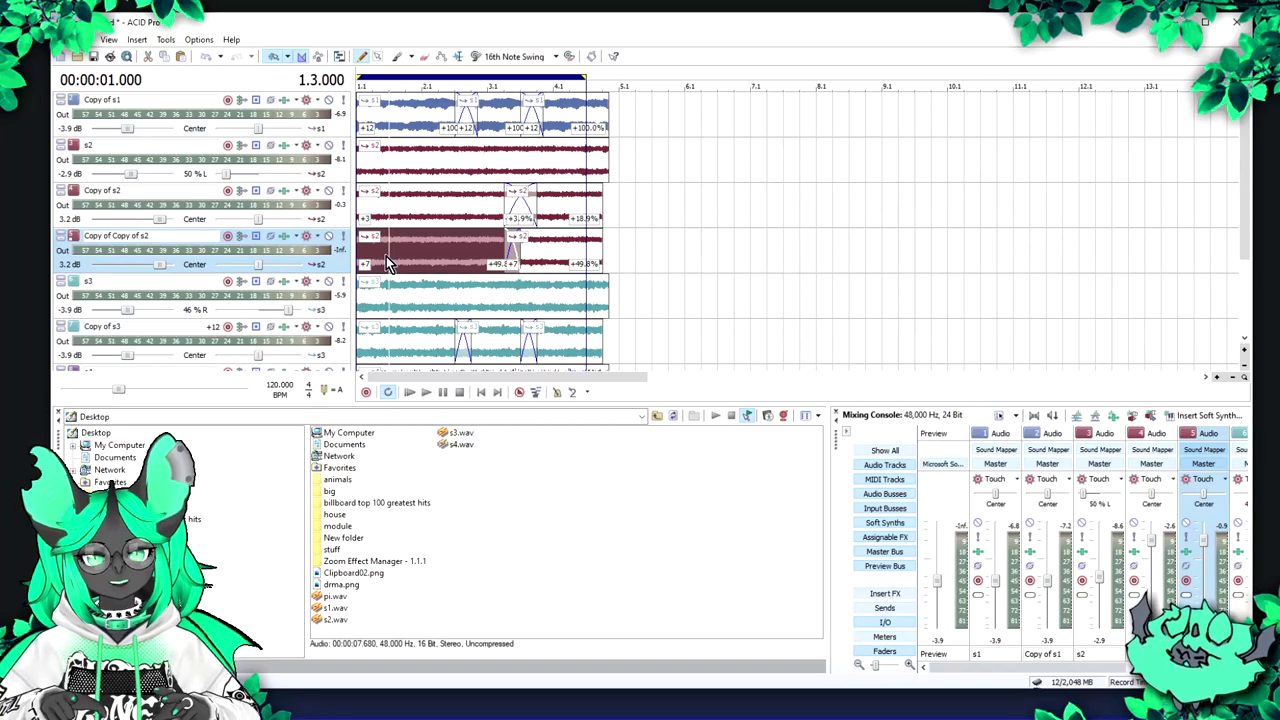
Step: Raise the Copy of s2 clips to a pitch of +15 and delete the second clip
left_click(408, 222)
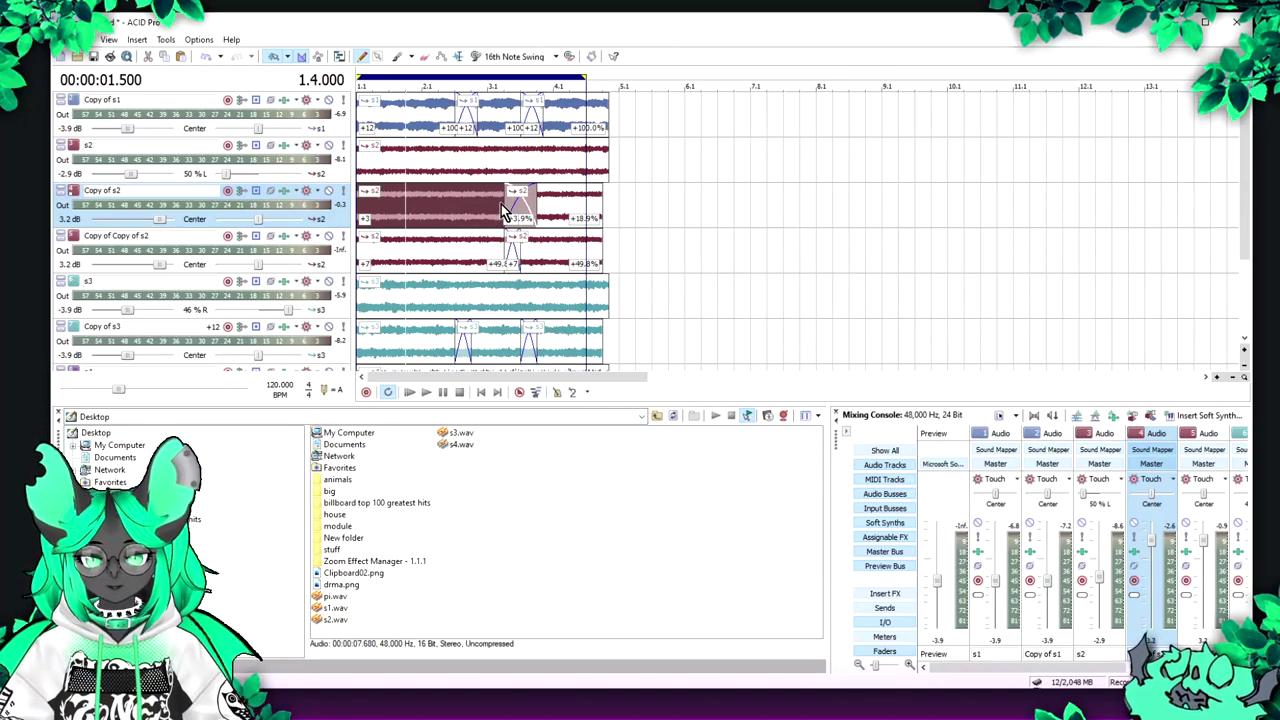
left_click(548, 213, "ctrl")
key("shift+KP_Add")
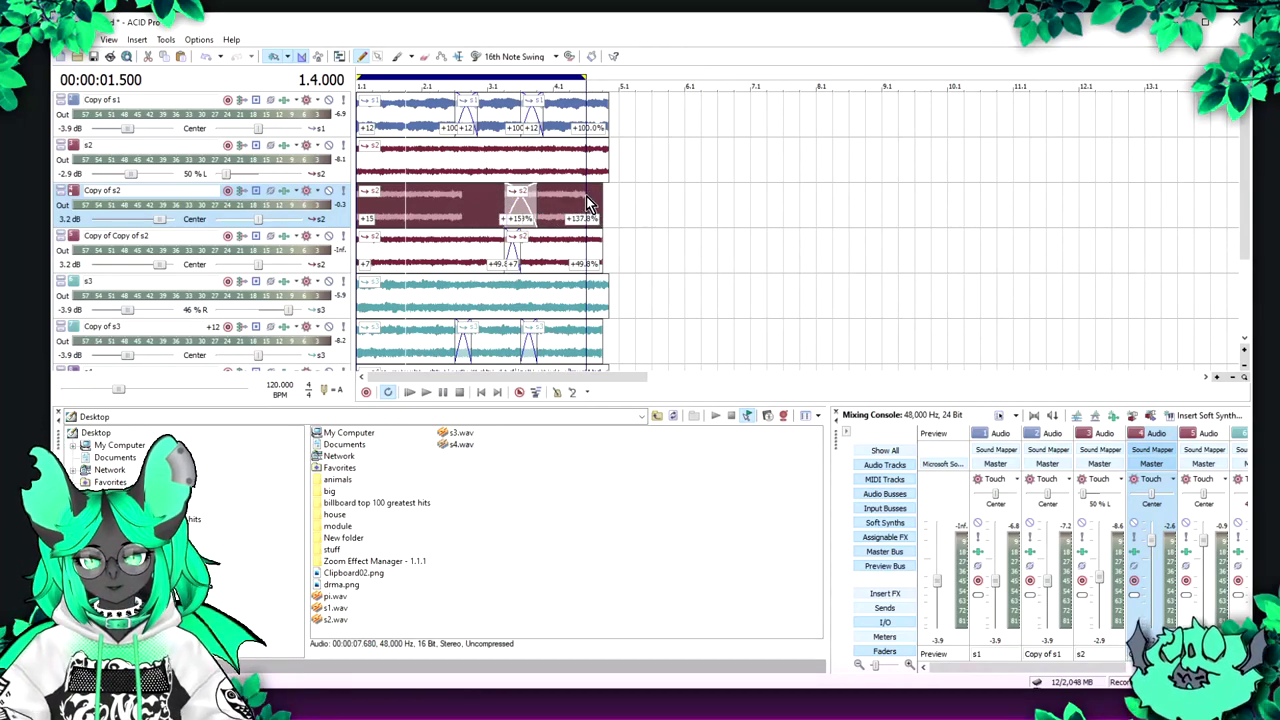
left_click(550, 222)
key("Delete")
Step: Cut off the silent tail of the +15 clip on Copy of s2 and place crossfading copies at 2.2 and 3.2
left_click(466, 215)
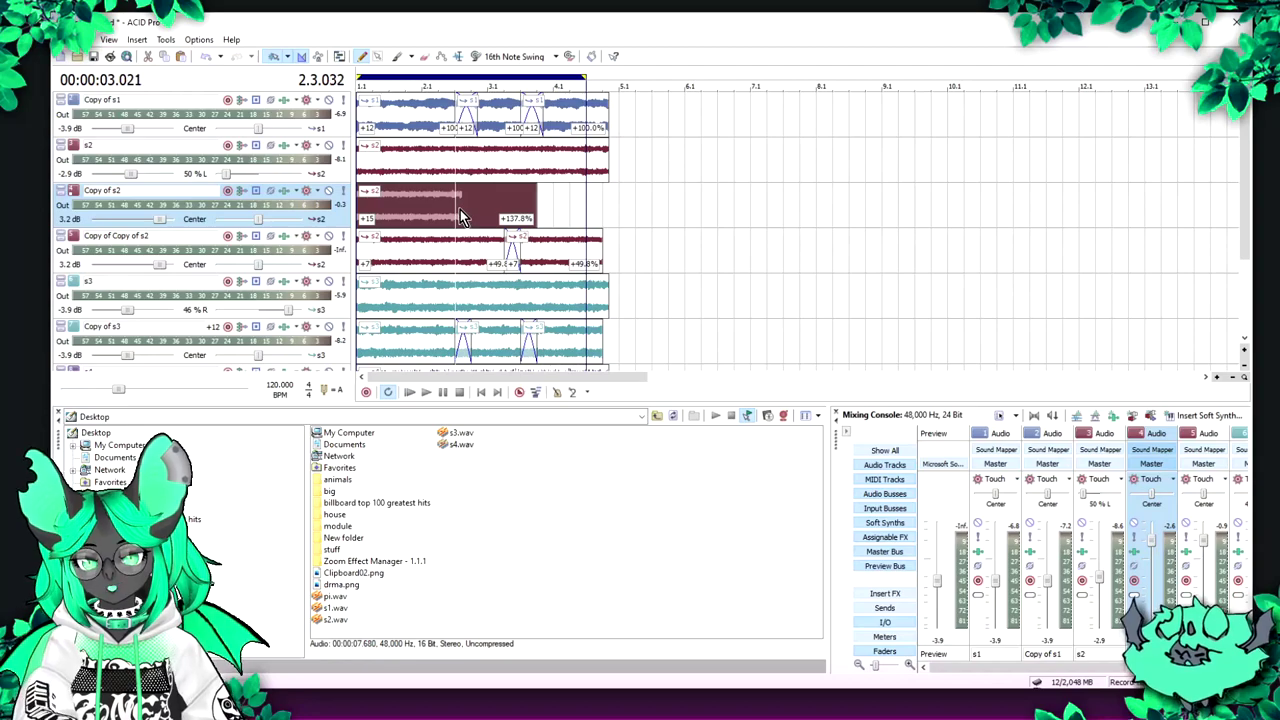
key("s")
key("Delete")
left_click_drag(378, 209, 381, 207)
mouse_move(499, 205)
left_mouse_down()
mouse_move(620, 206)
mouse_move(588, 206)
left_mouse_up()
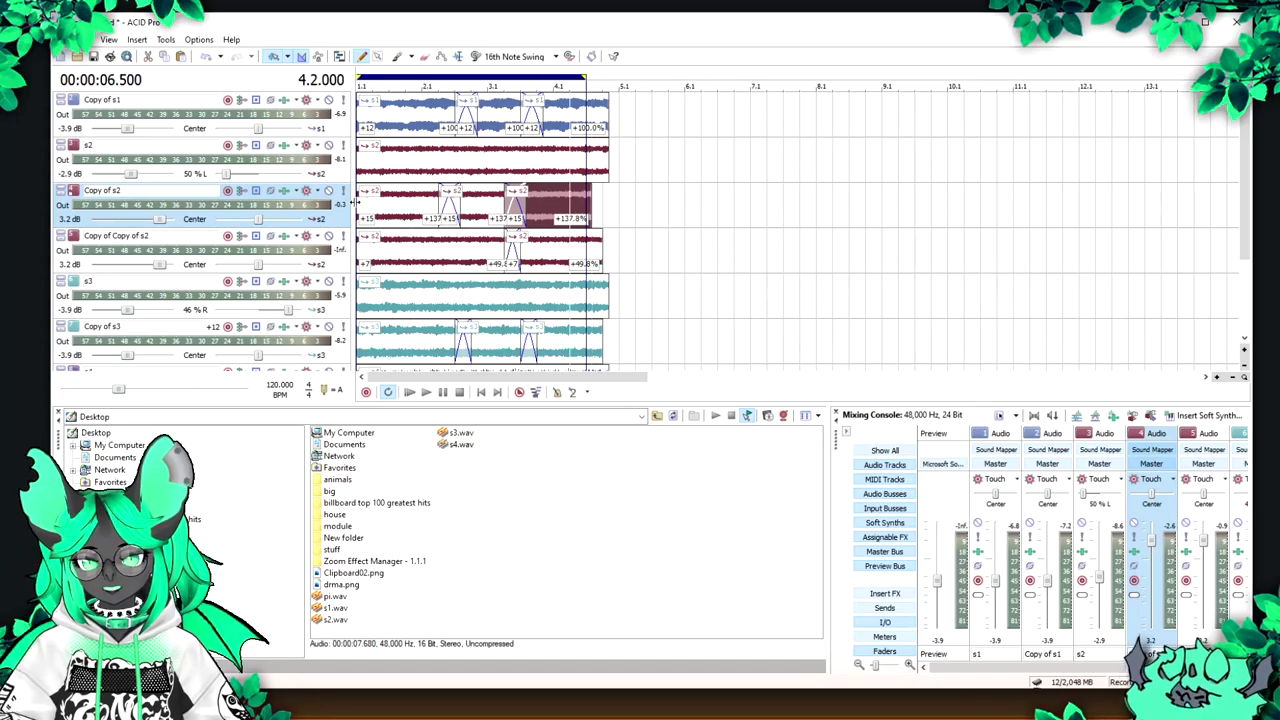
Step: Audition the full mix from the start with the repitched s2 layers
left_click_drag(354, 203, 358, 206)
left_click(361, 209)
key("space")
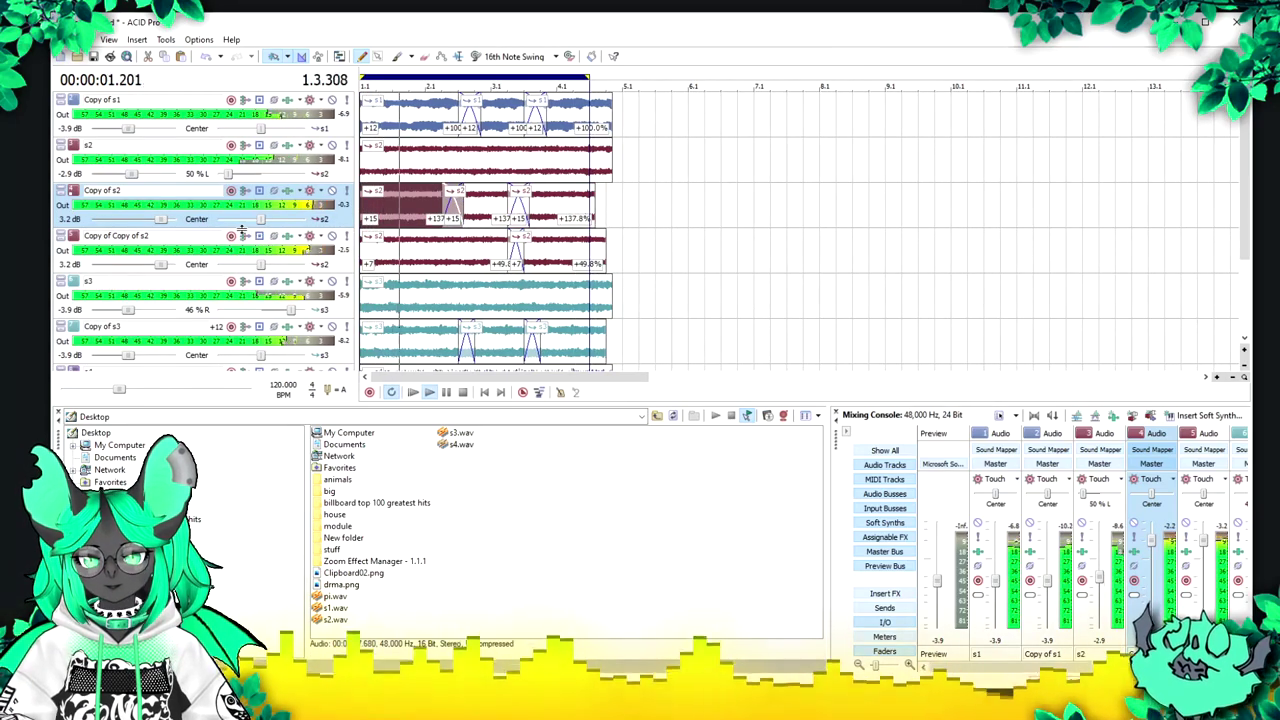
key("space")
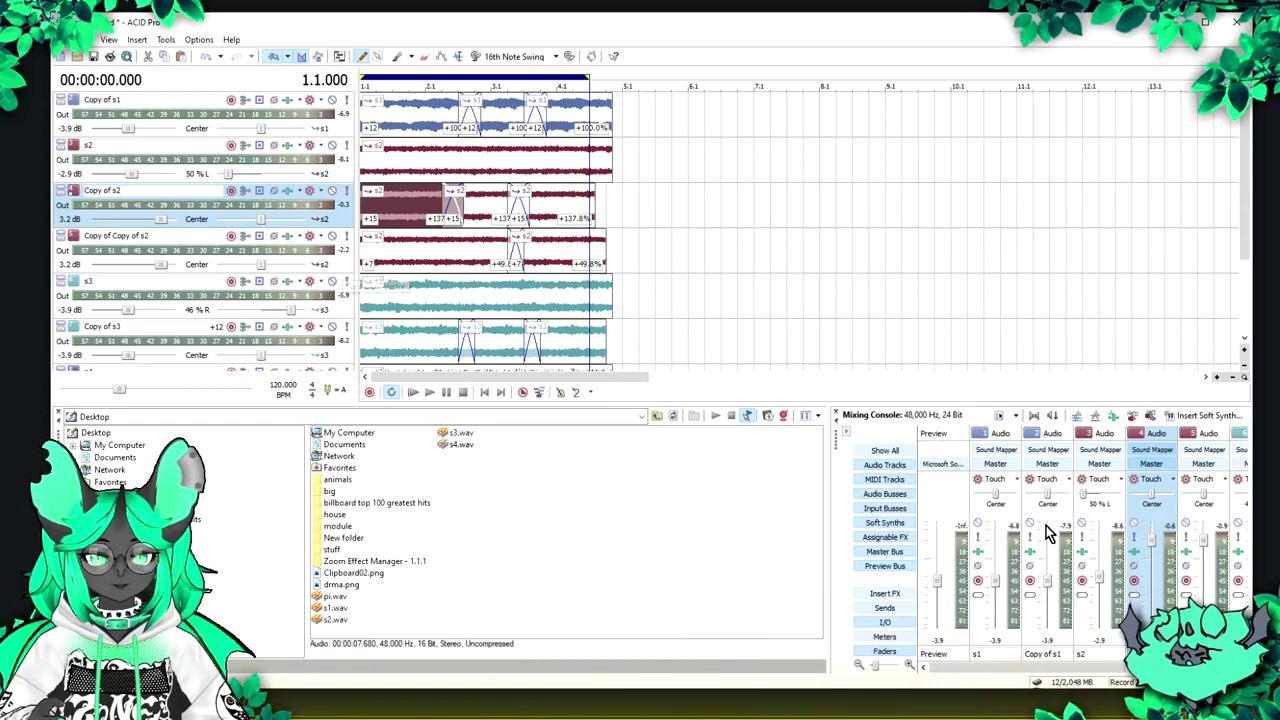
key("alt+Tab")
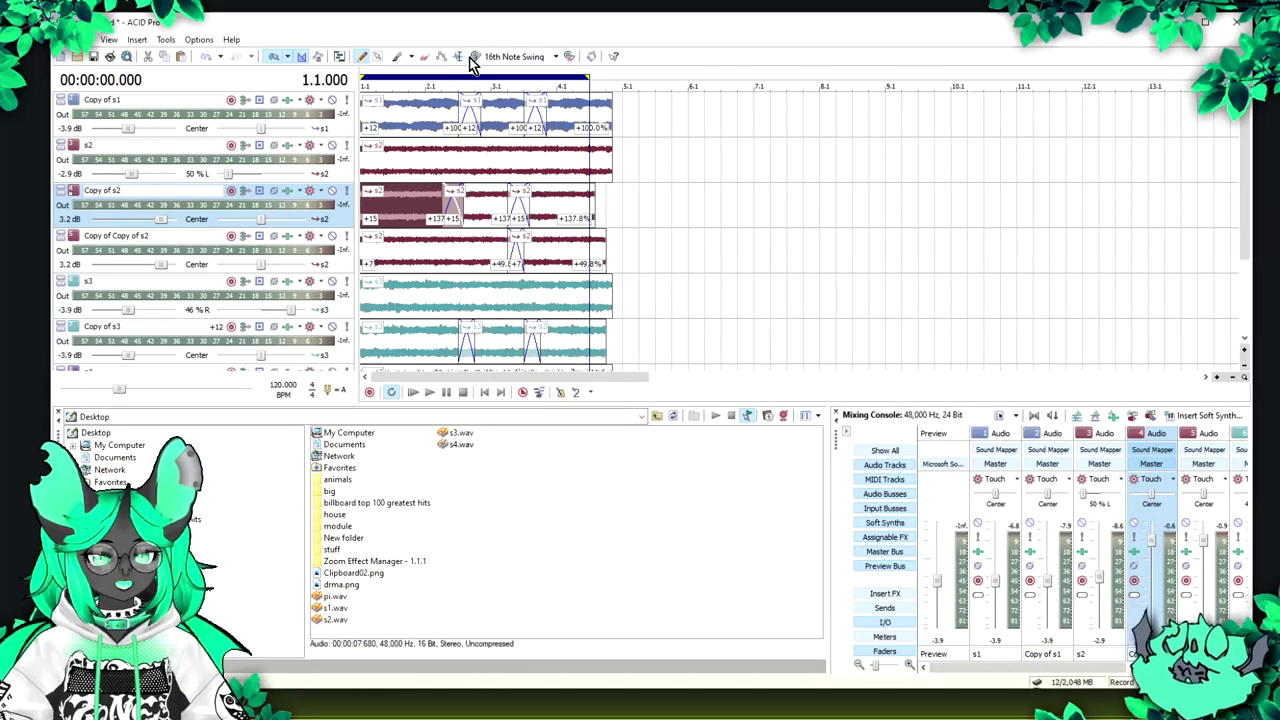
key("space")
key("space")
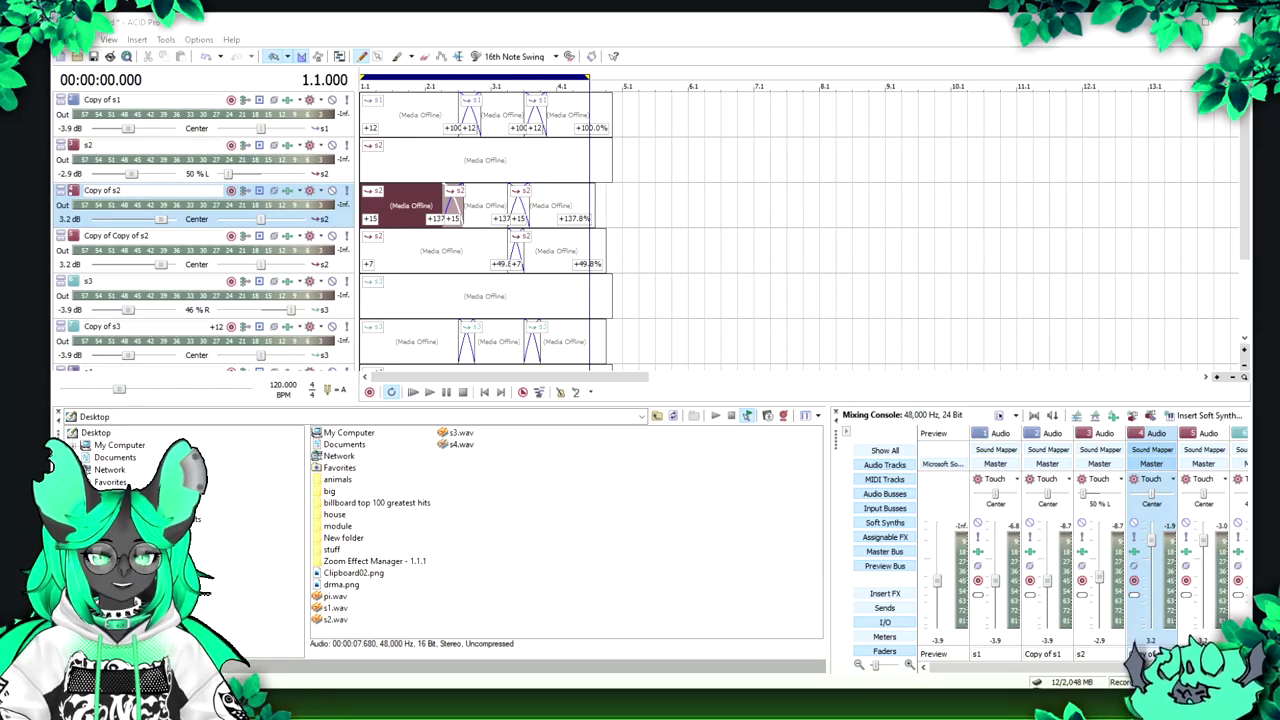
Step: Open the master's Equilibre equalizer and play the mix through it
left_click_drag(1002, 668, 1138, 672)
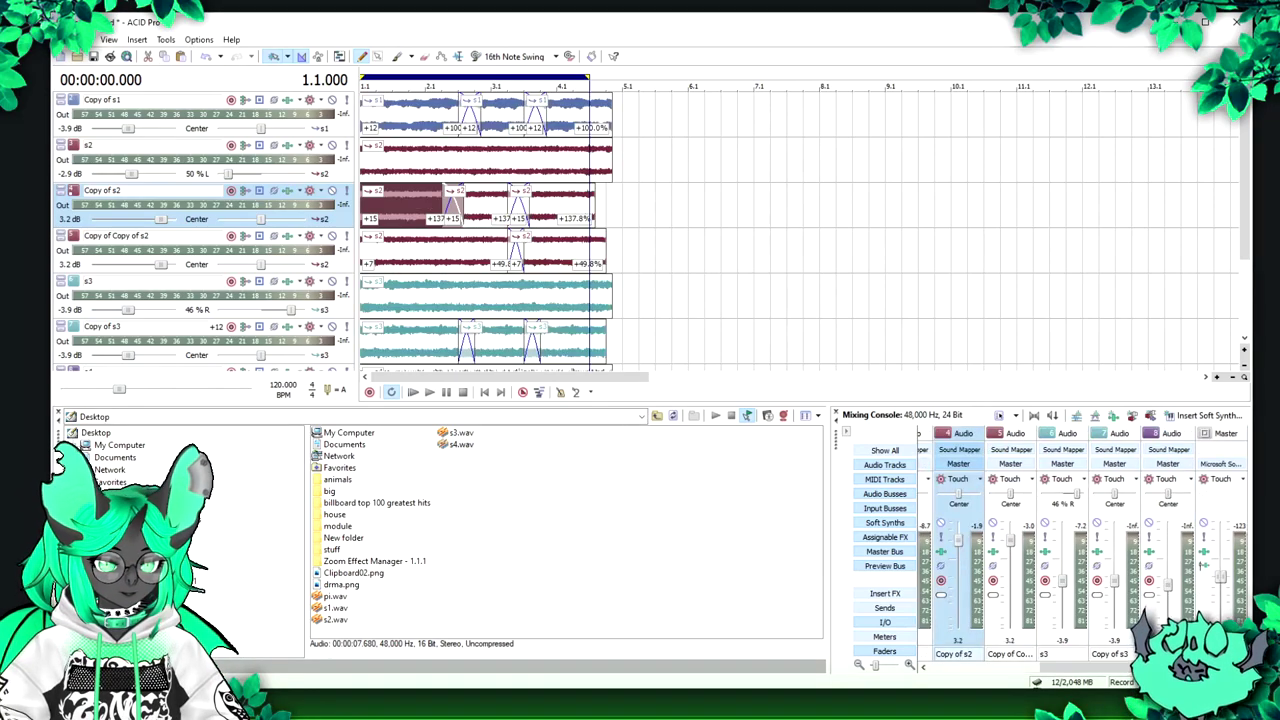
left_click(1205, 553)
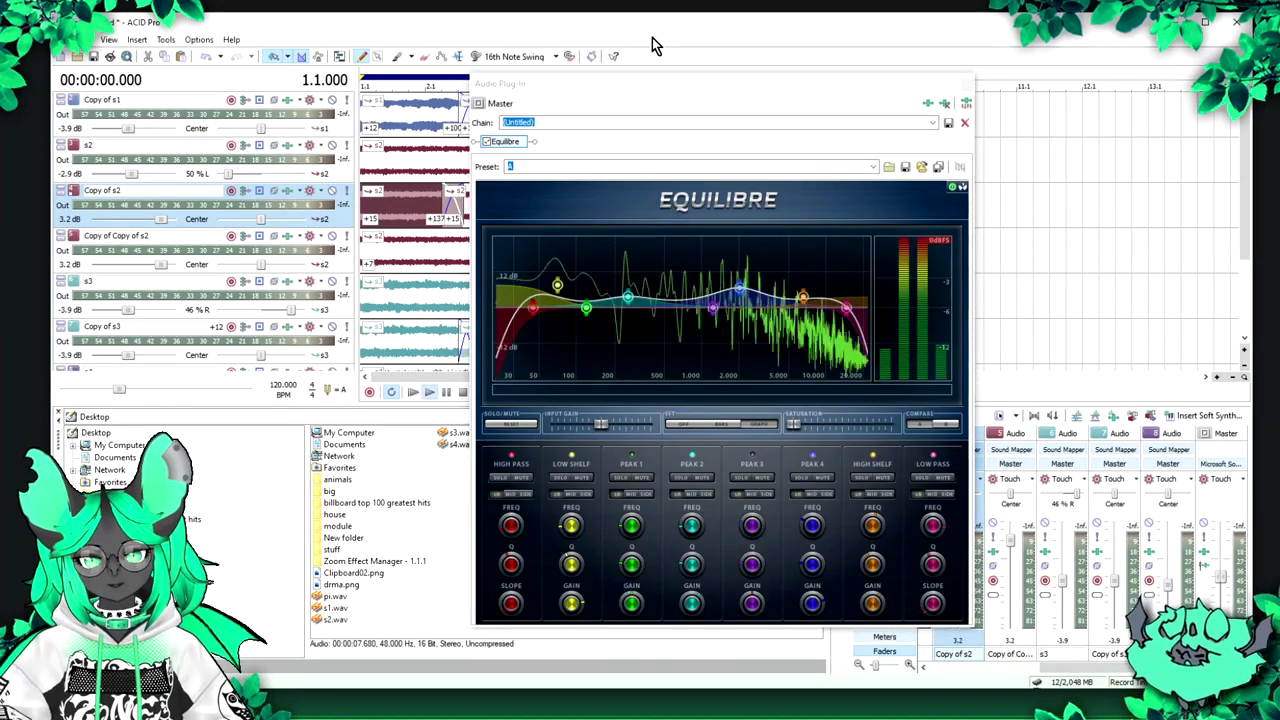
key("space")
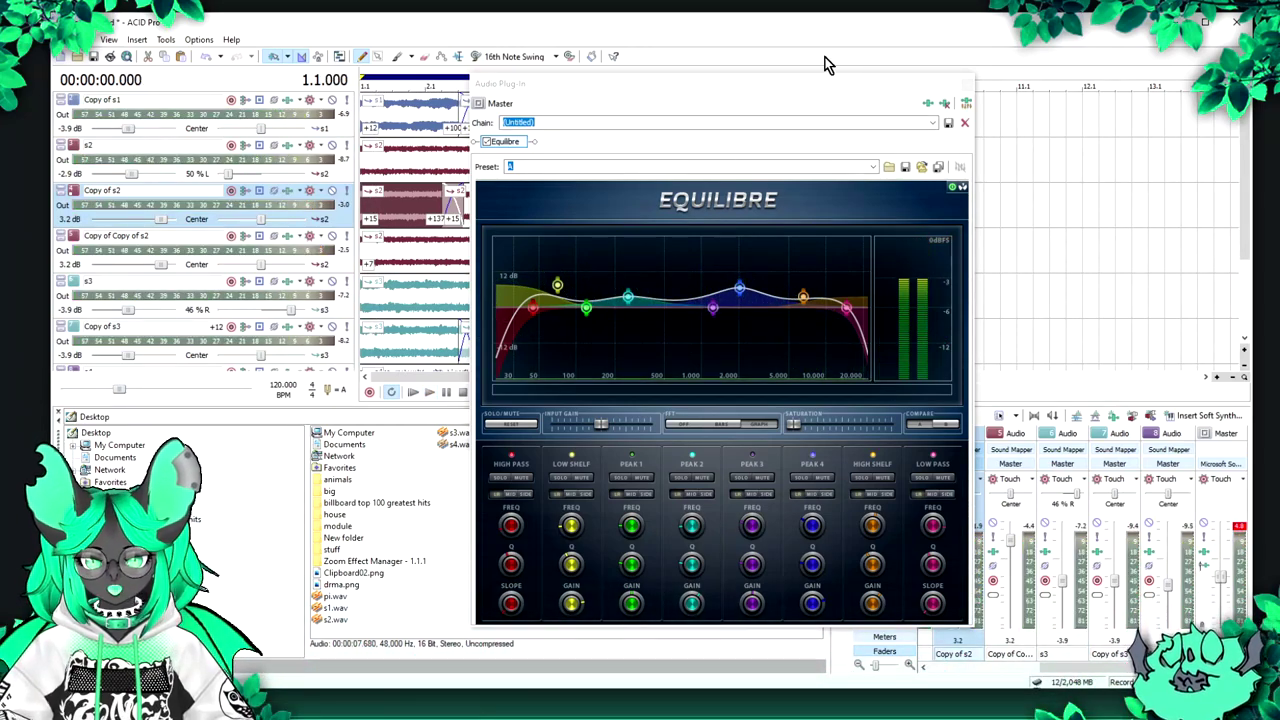
Step: Add the GClip plug-in to the master chain after Equilibre and load its Simple Soft Clip preset
left_click(926, 104)
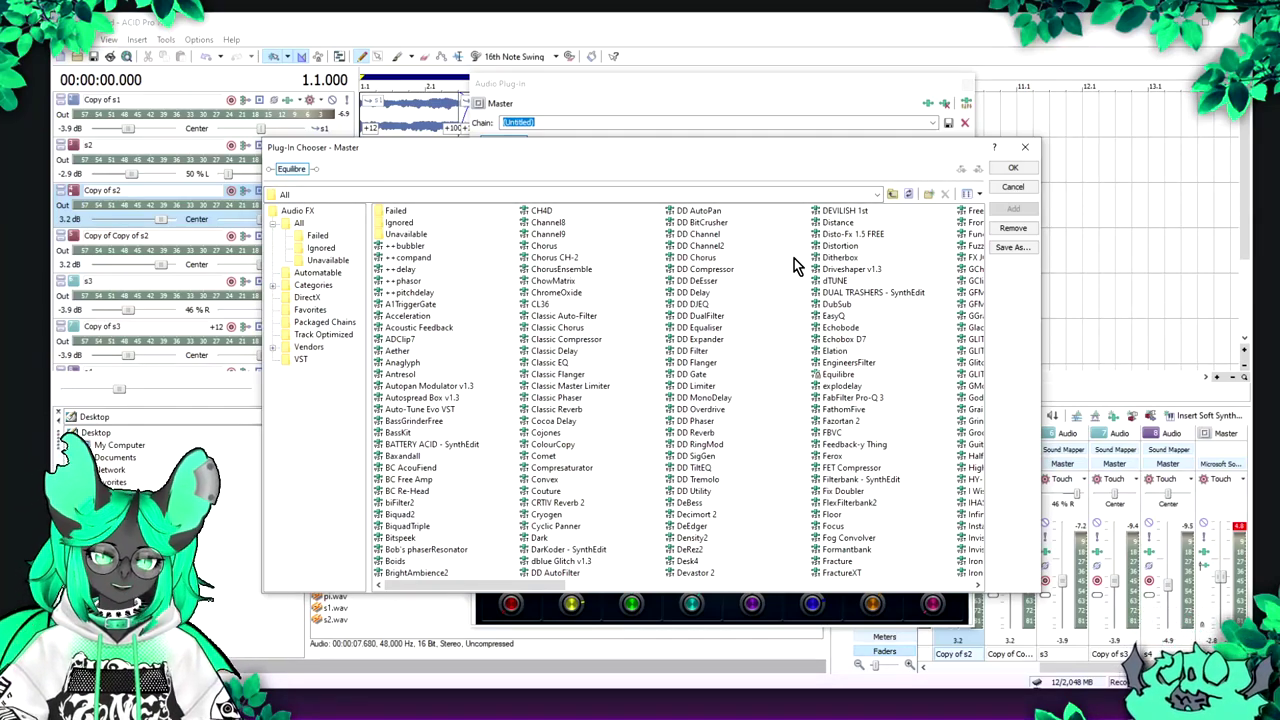
left_click(785, 255)
left_click(968, 269)
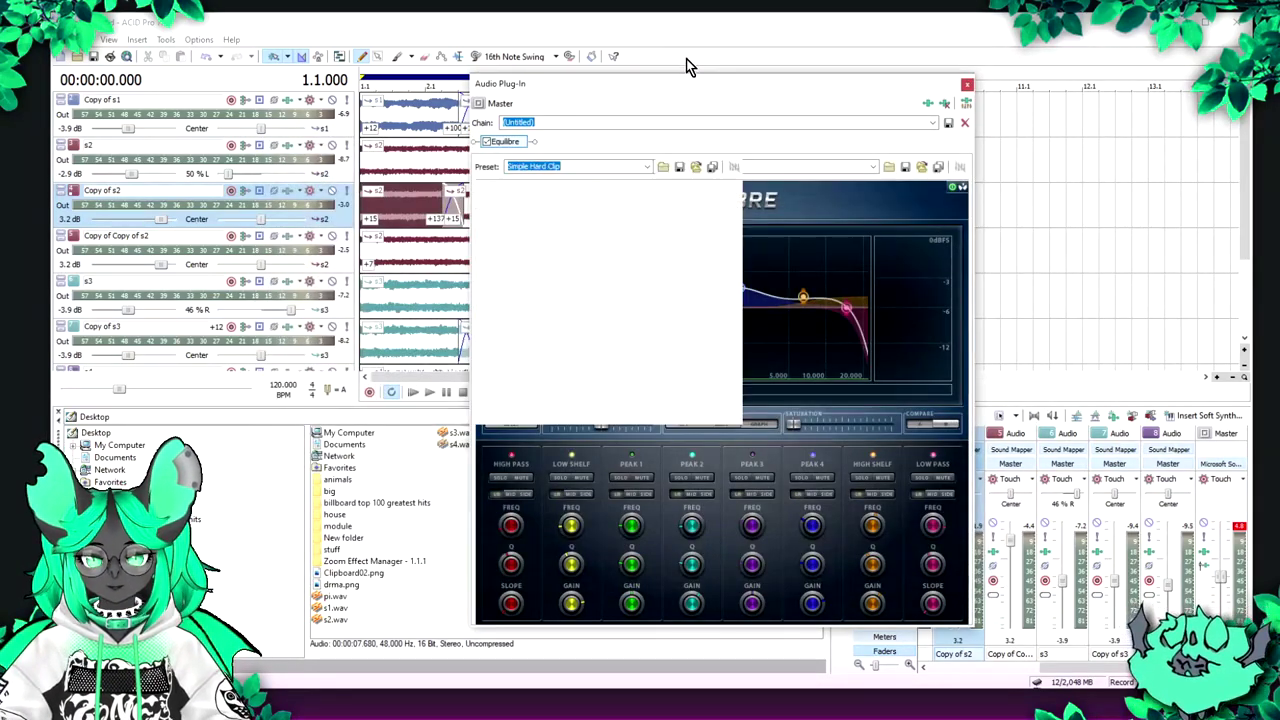
left_click(648, 167)
left_click(560, 188)
left_click(511, 397)
Step: Lower the master Equilibre's input level to -10.0 dB while auditioning the mix, and return to GClip
left_click(518, 143)
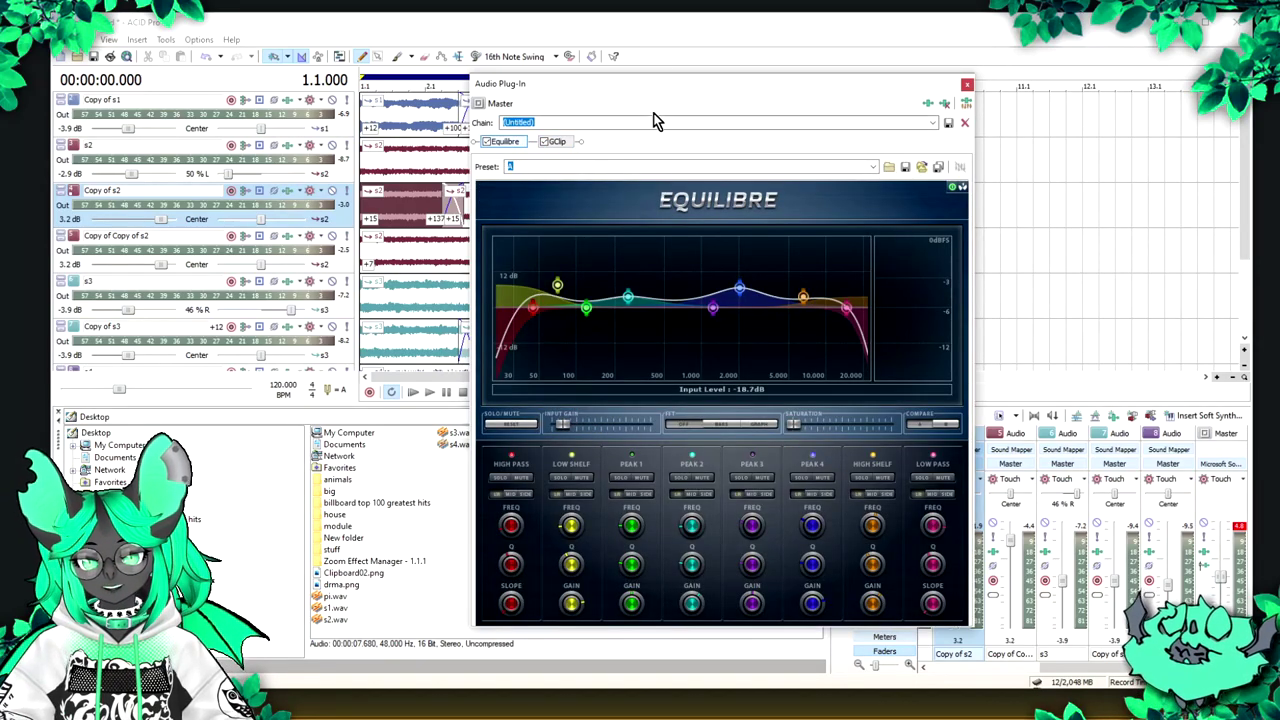
key("space")
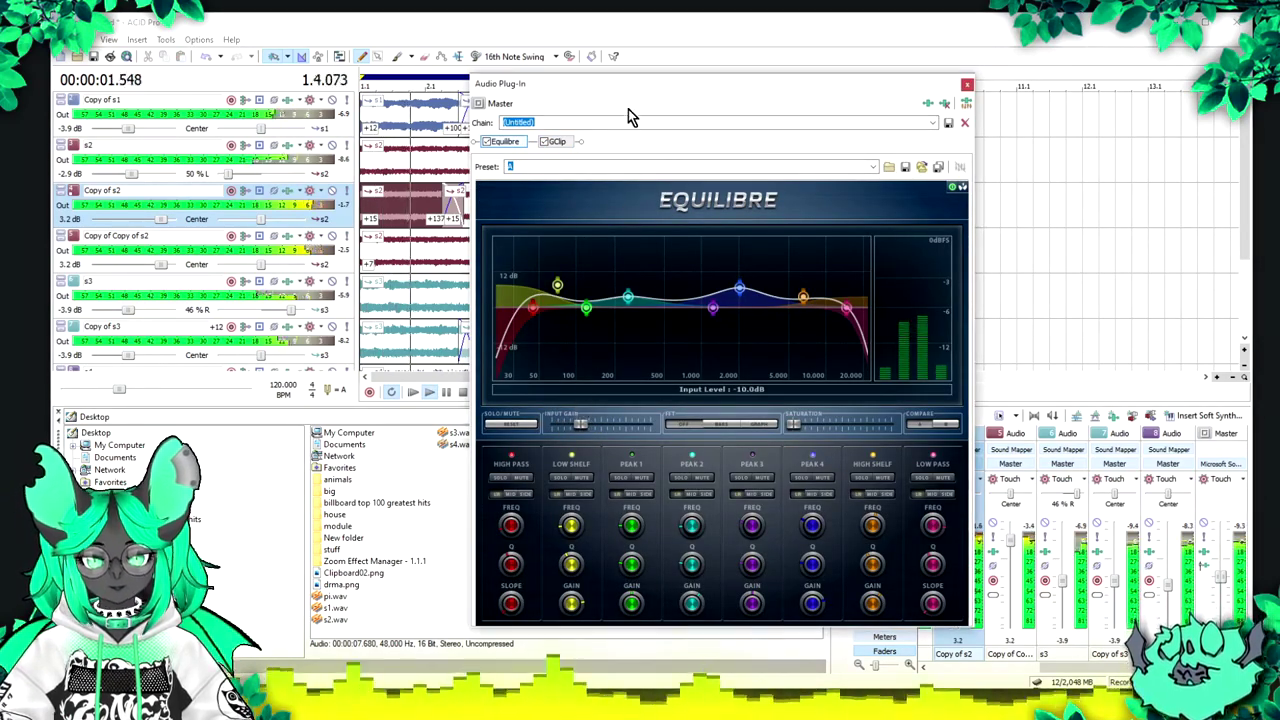
left_click(555, 141)
key("space")
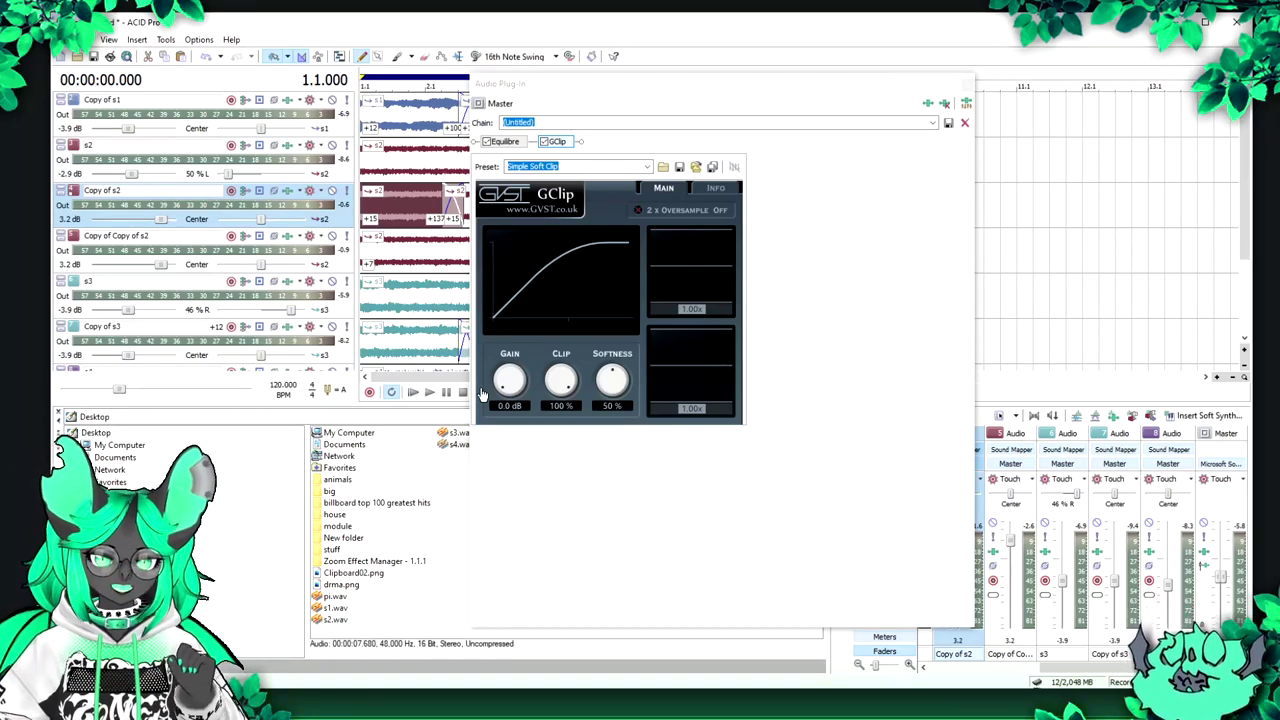
Step: Set GClip's gain to 8.8 dB and softness to 100 % during playback, and close the plug-in window
key("space")
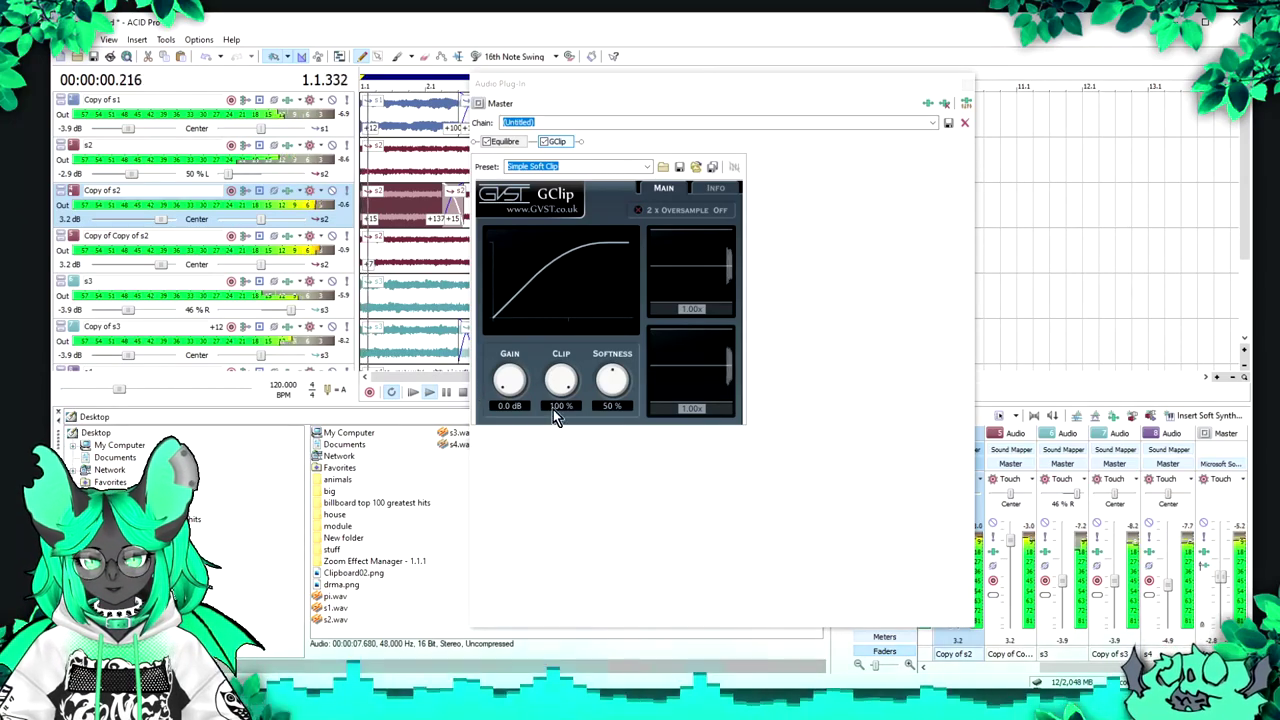
left_click_drag(510, 385, 514, 364)
left_click_drag(612, 384, 614, 352)
left_click_drag(513, 386, 517, 383)
left_click(730, 45)
key("space")
key("space")
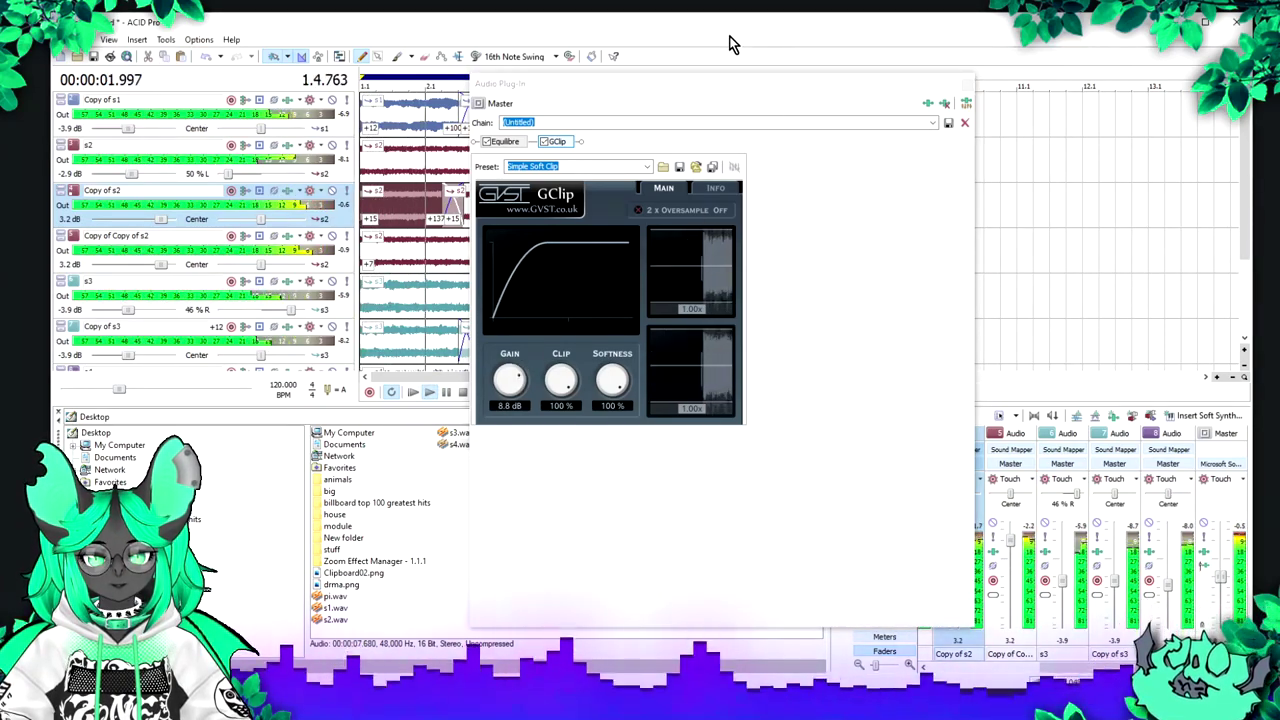
left_click(965, 84)
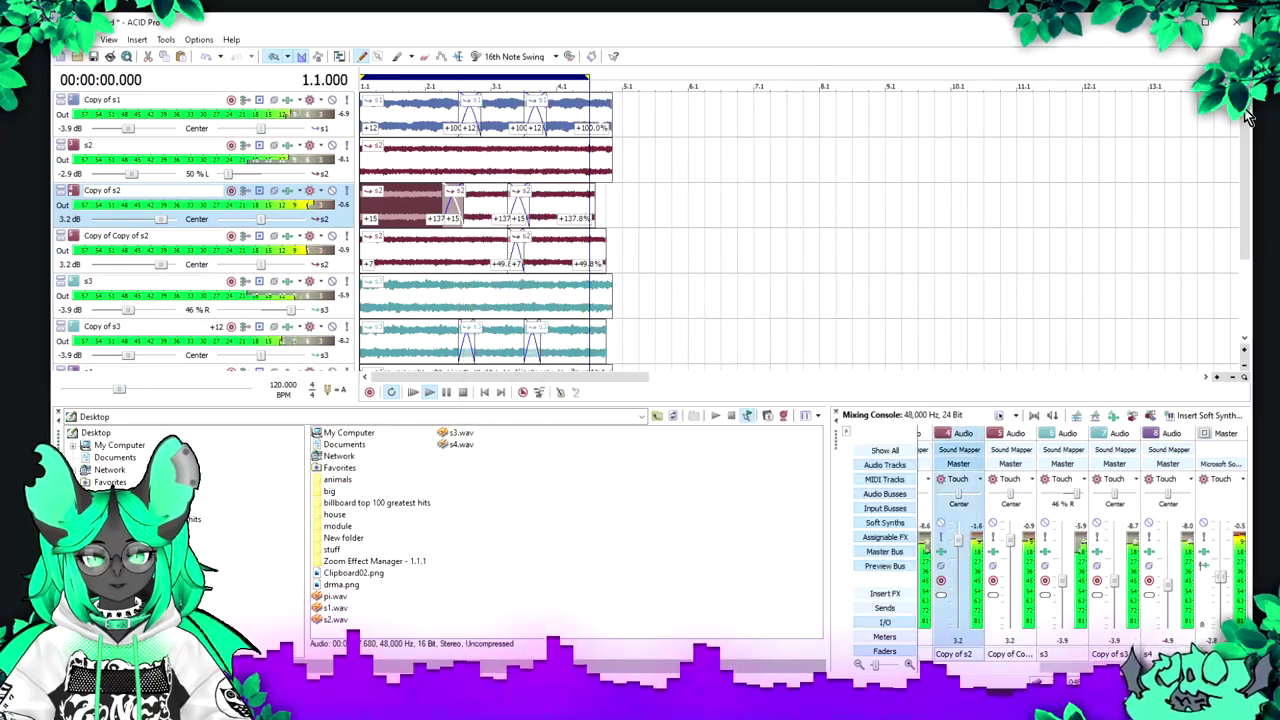
Step: Raise the s1 track's volume to 1.8 dB while the mix plays
scroll(1245, 117, "up", 1)
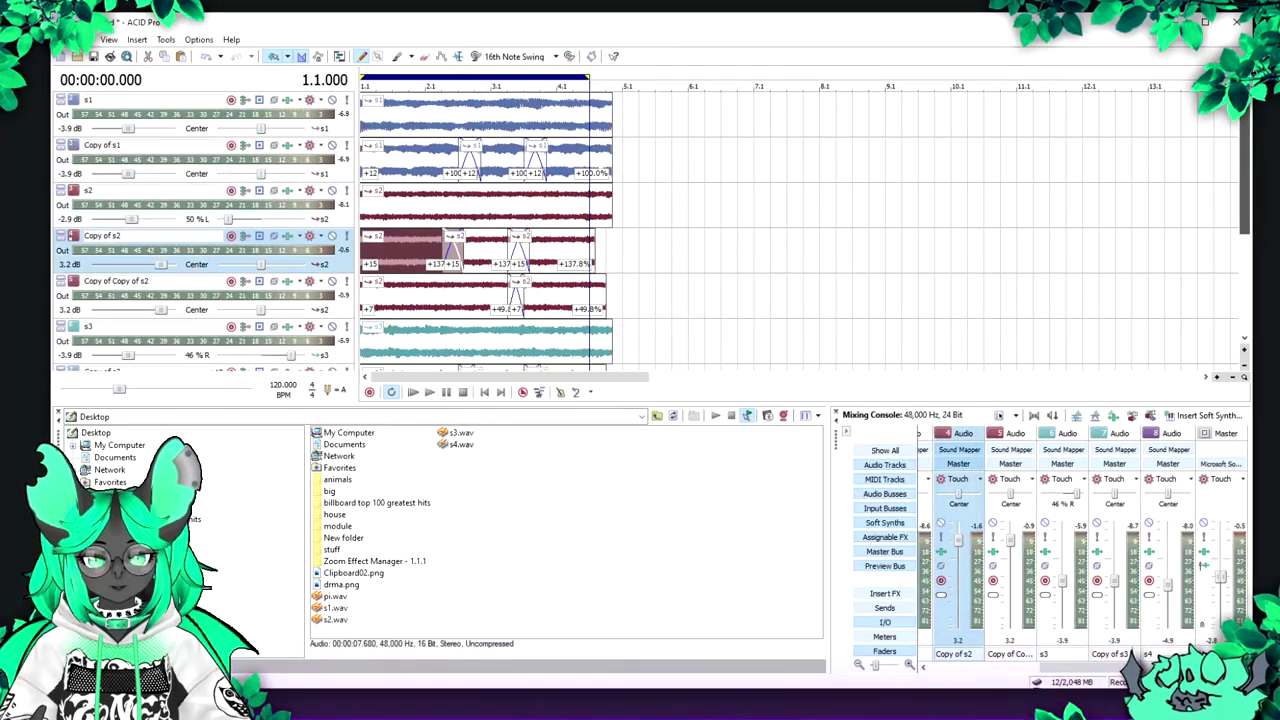
key("space")
key("space")
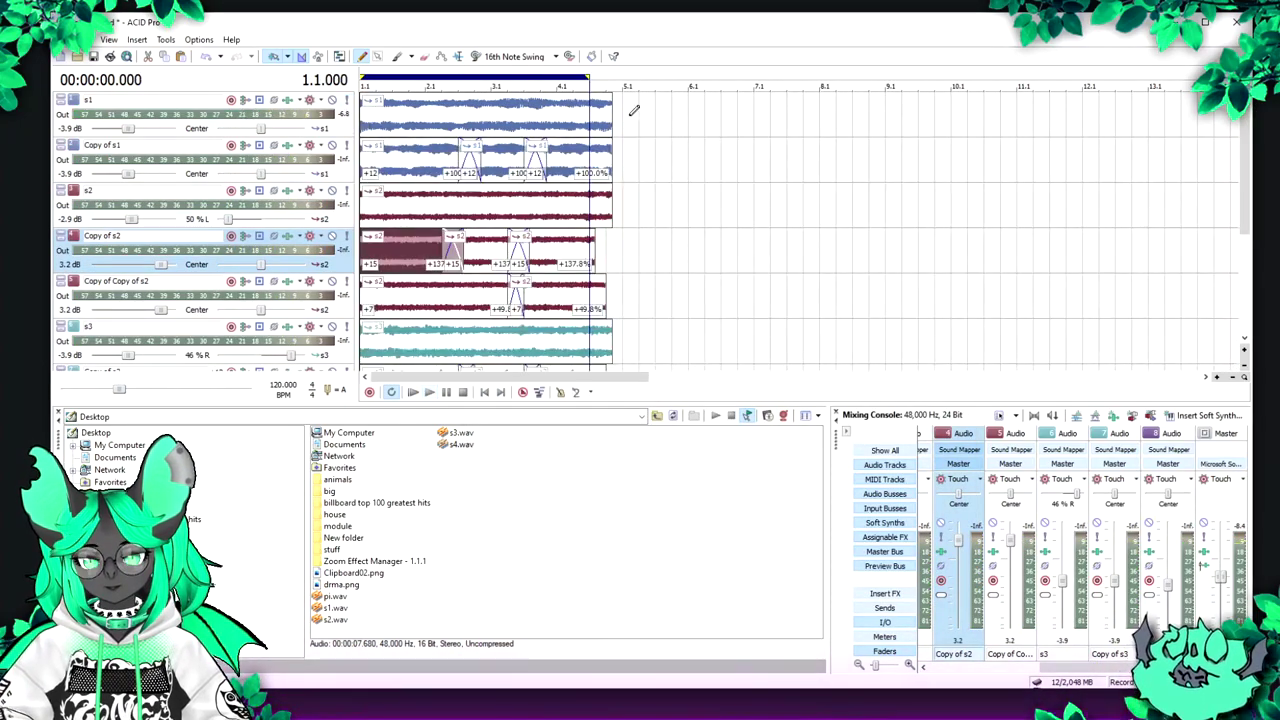
right_click(641, 110)
left_click(376, 116)
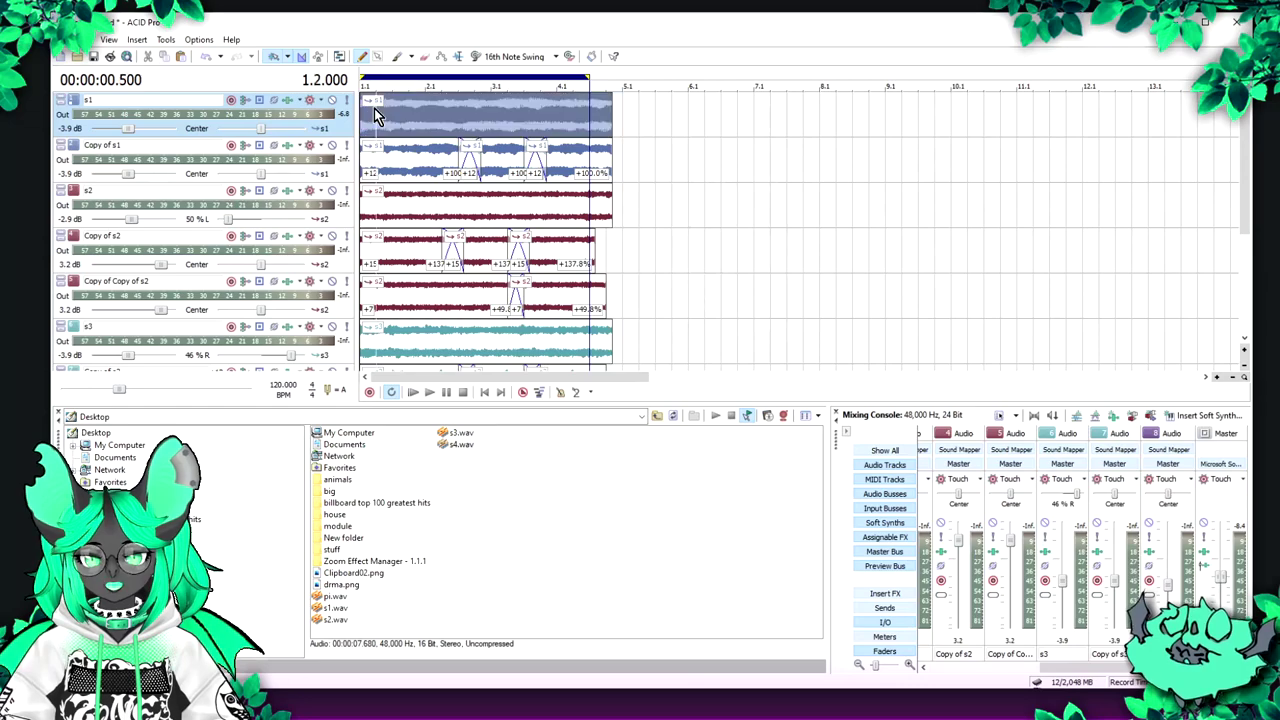
key("space")
left_click_drag(130, 130, 153, 133)
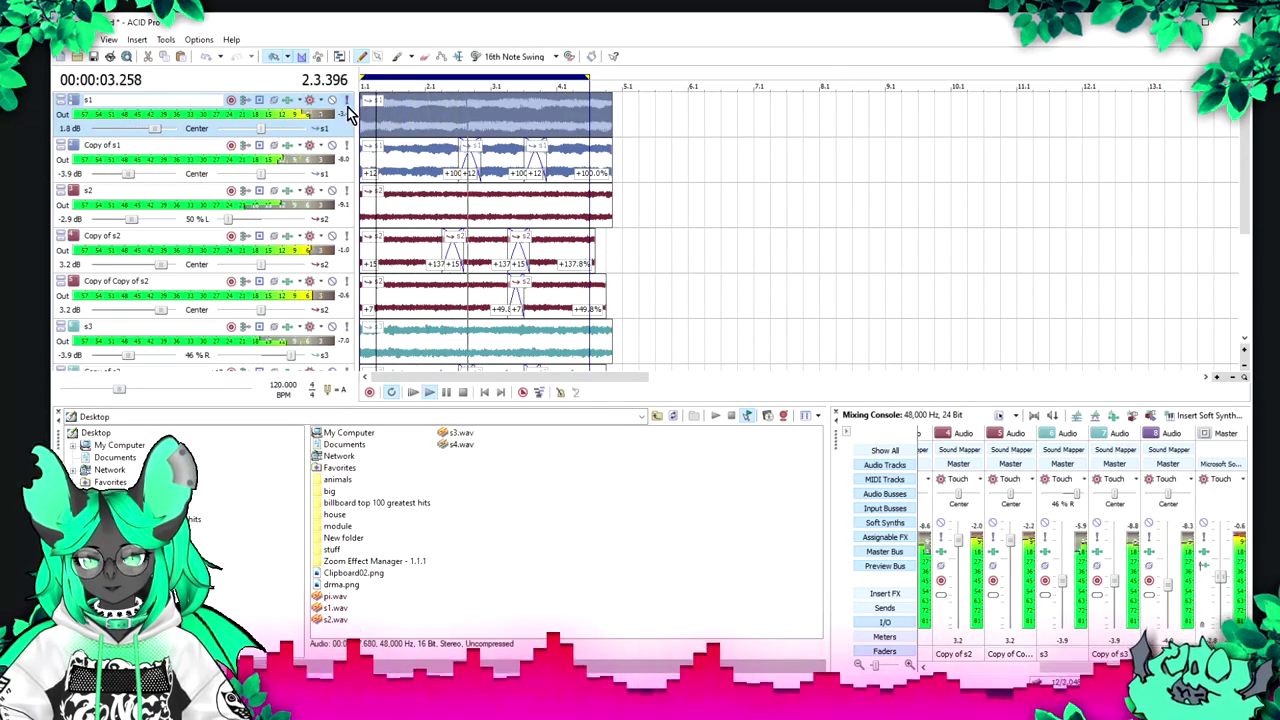
key("space")
Step: Solo s1 and cut its highs in Track EQ with the band 4 high shelf at 99 Hz and -Inf. gain
left_click(347, 101)
left_click(367, 124)
left_click(288, 100)
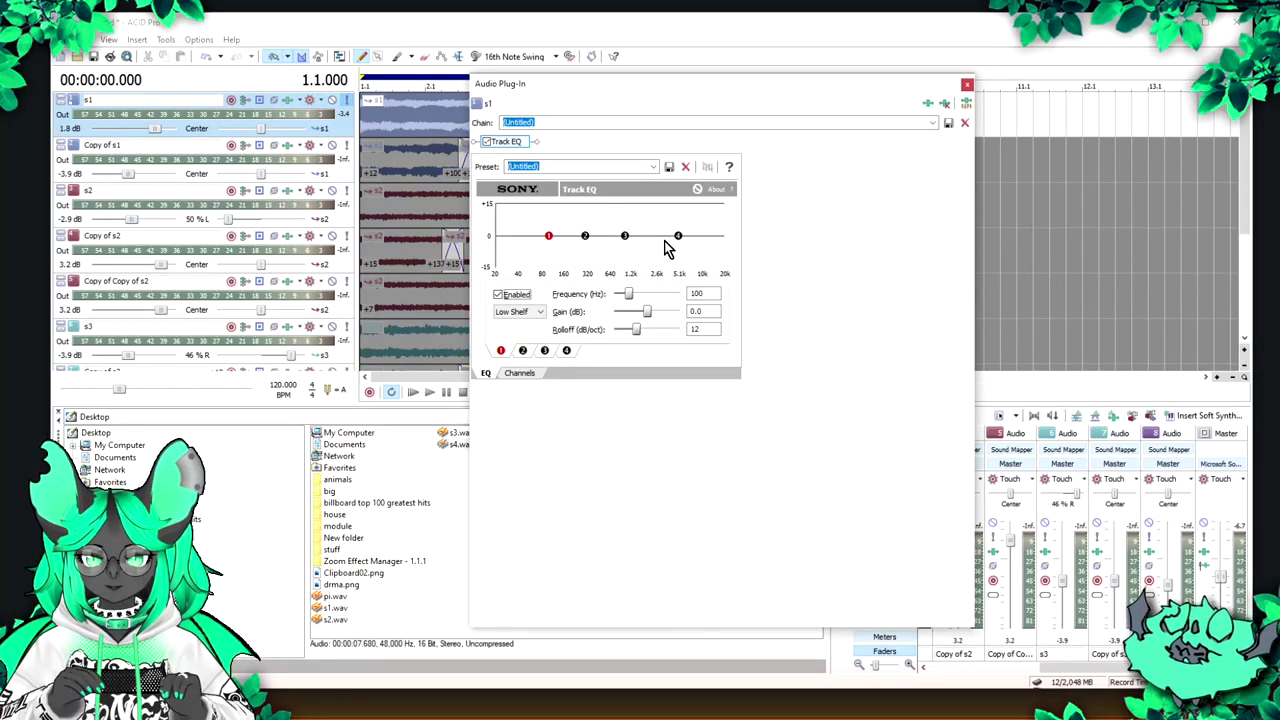
left_click_drag(678, 238, 549, 300)
left_click(496, 25)
key("space")
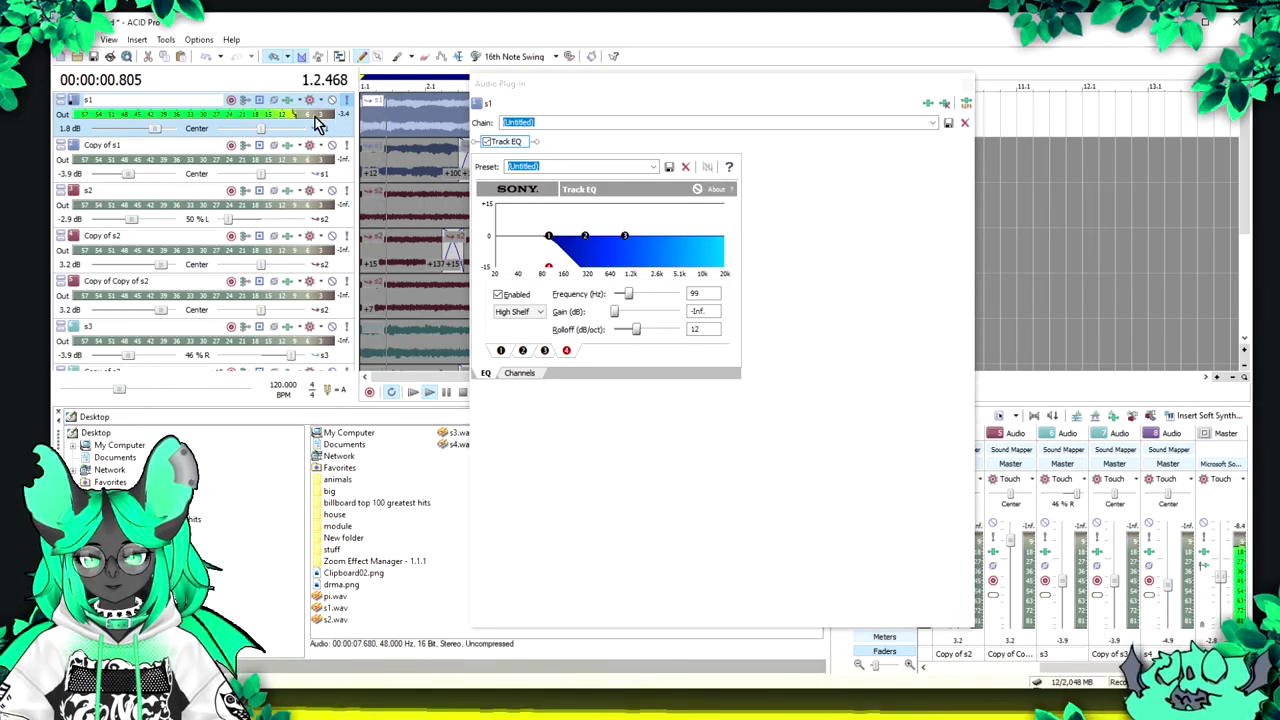
Step: Boost the band 1 low shelf of s1's Track EQ by 4.2 dB at 101 Hz and close the plug-in window
left_click(551, 270)
left_click_drag(548, 236, 549, 227)
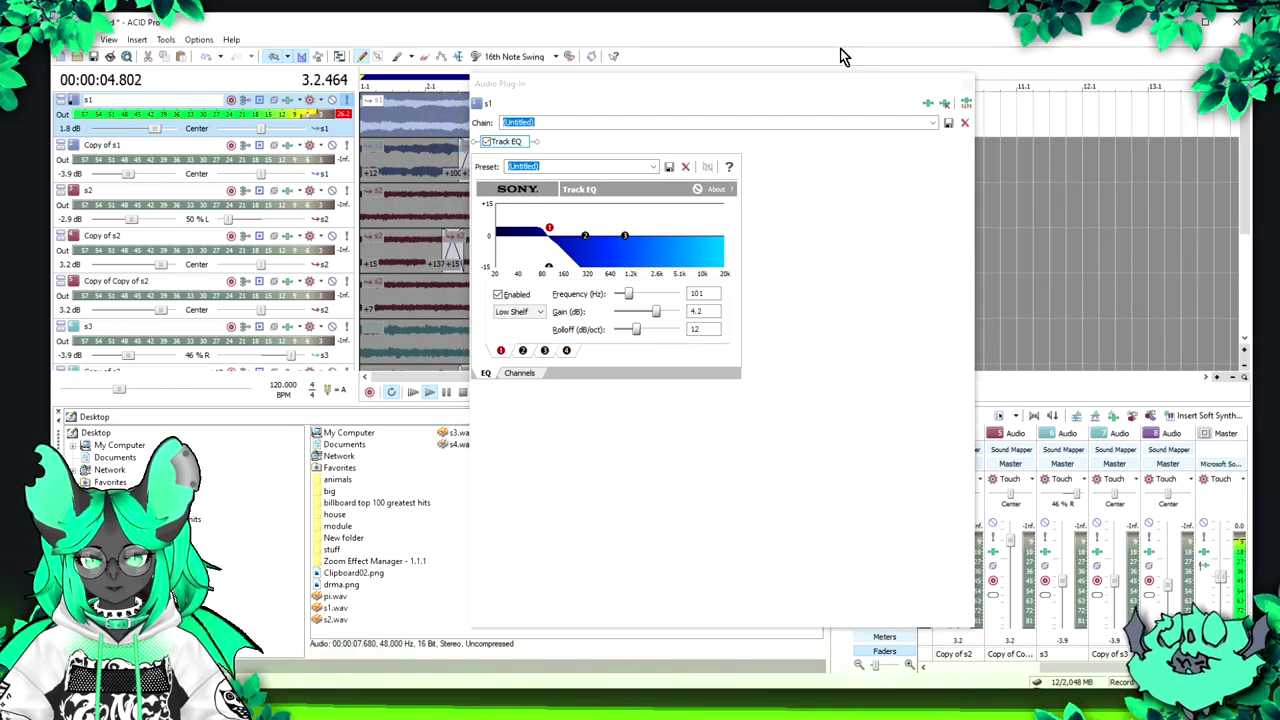
left_click(947, 123)
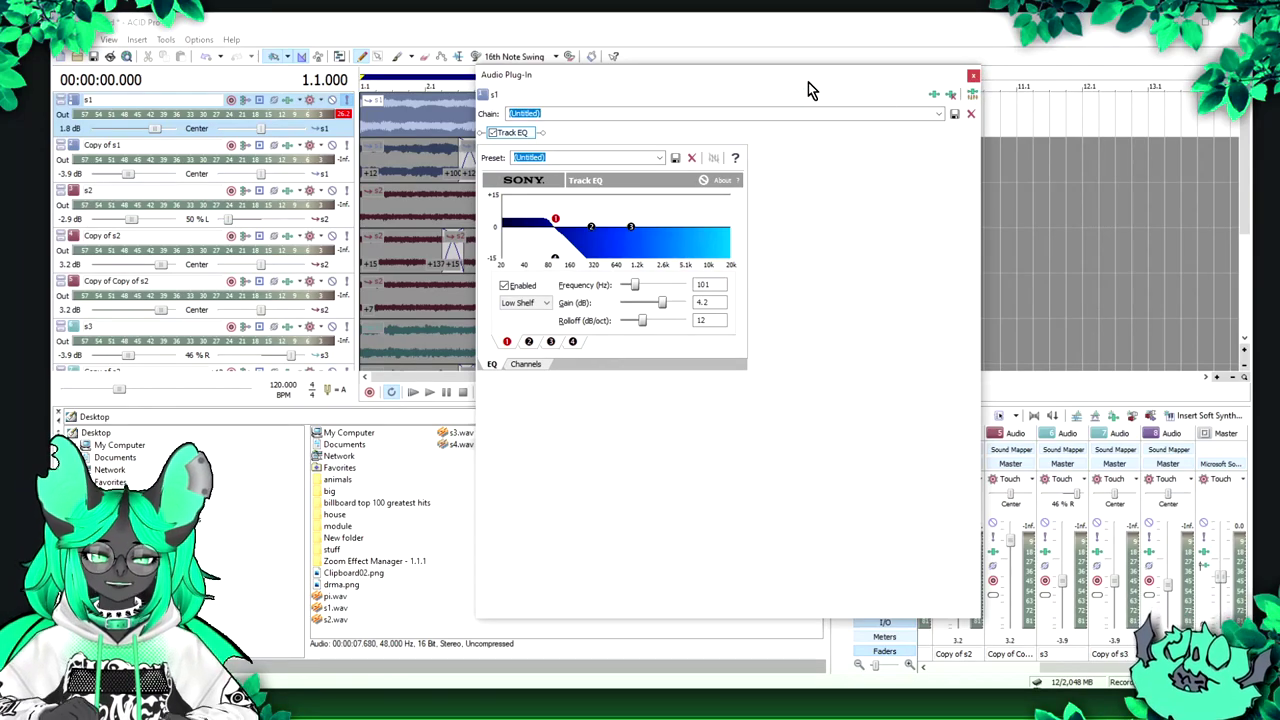
left_click(973, 76)
Step: Clear the solo on s1 and raise its volume to 4.0 dB while the full mix plays
key("space")
key("space")
left_click(347, 100)
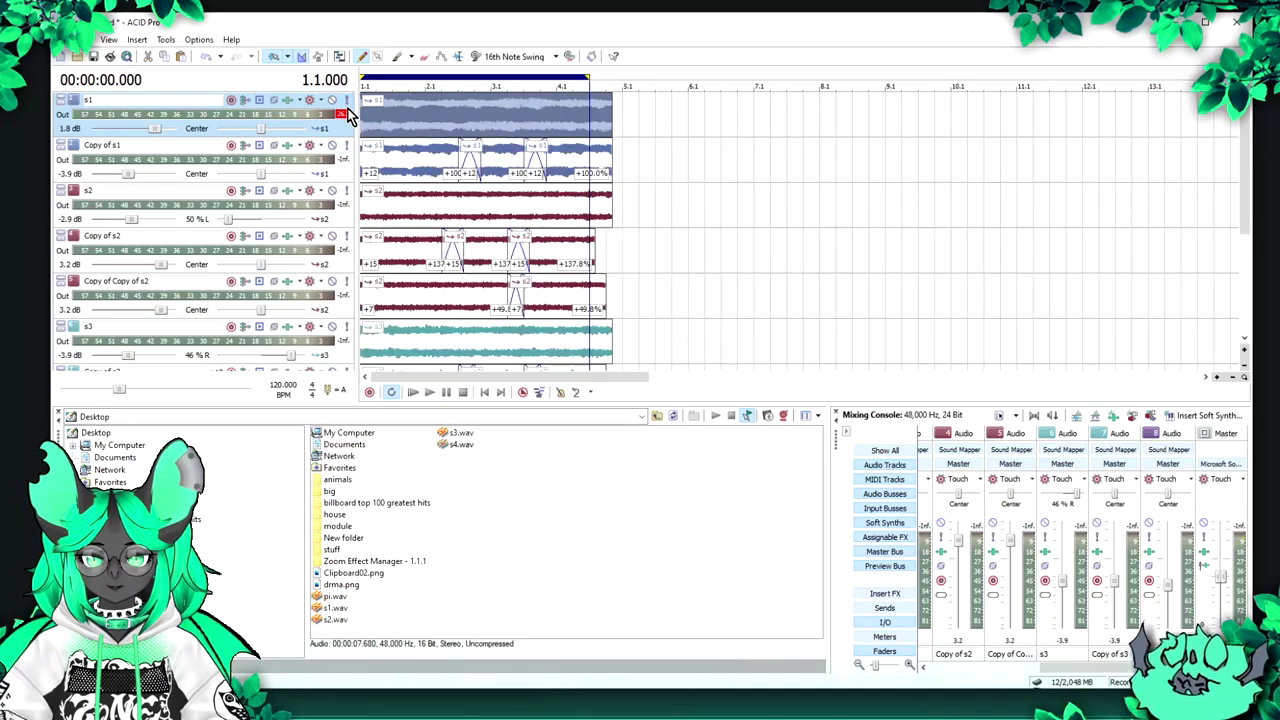
key("space")
left_click_drag(158, 130, 166, 131)
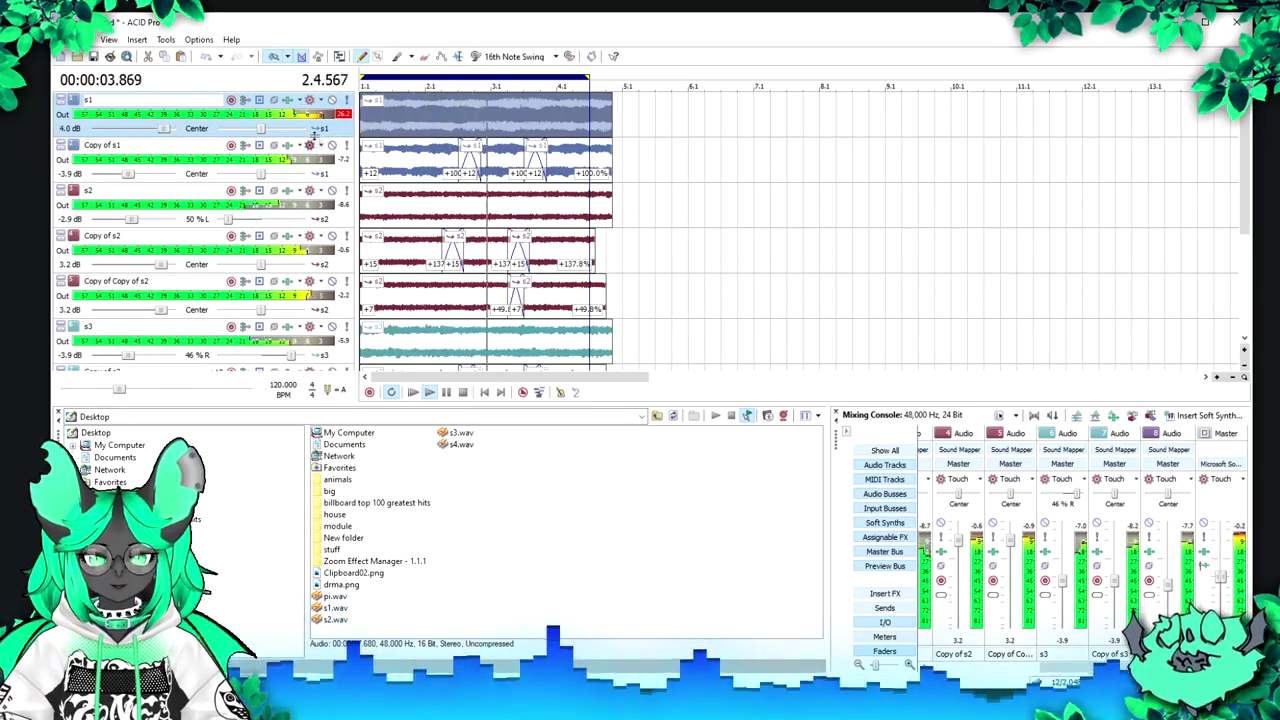
Step: Lower the s1 track's volume to 3.1 dB during playback and stop the mix
left_click_drag(165, 131, 163, 131)
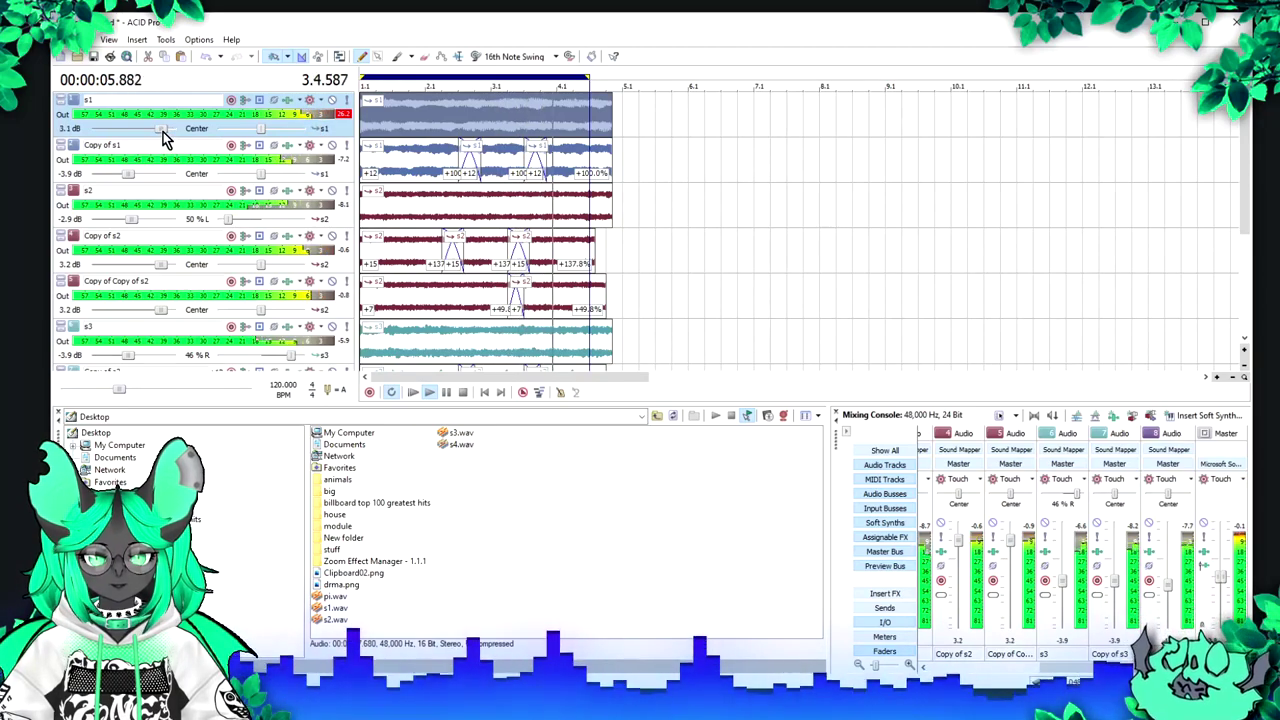
key("space")
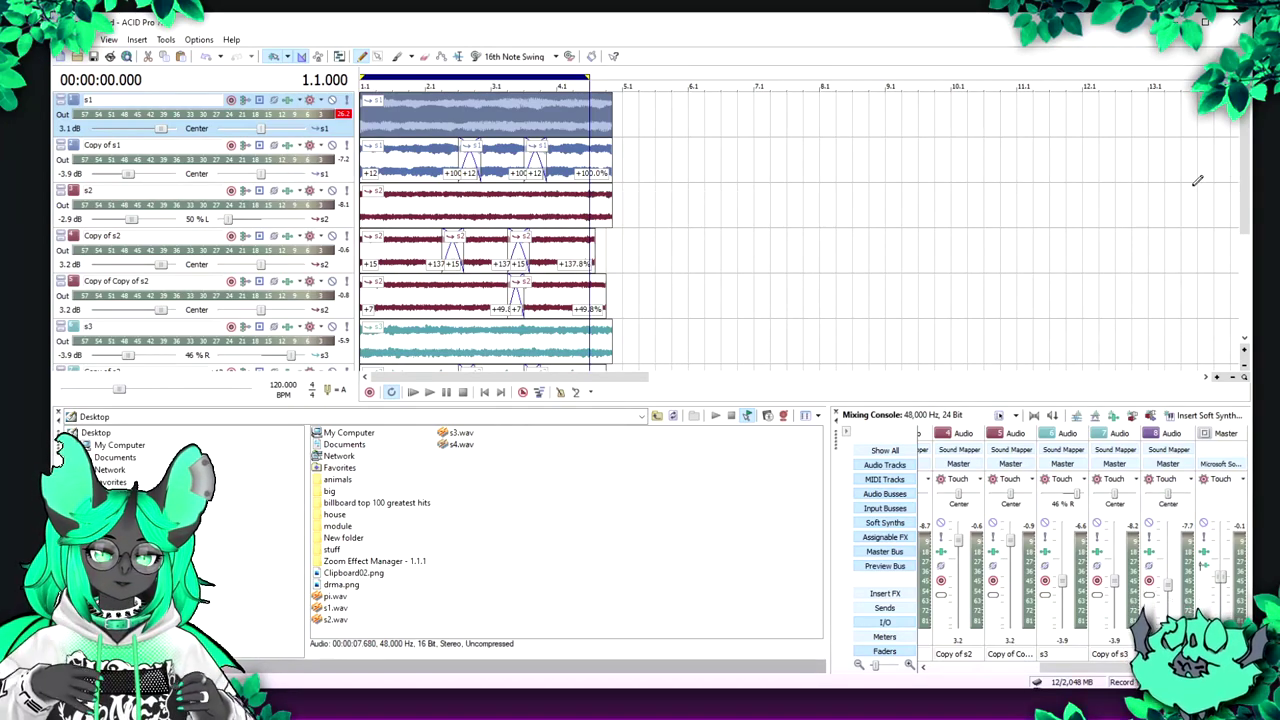
Step: Audition individual chord layers by briefly soloing tracks such as Copy of s3 and s4 during playback
left_click_drag(1254, 115, 1247, 225)
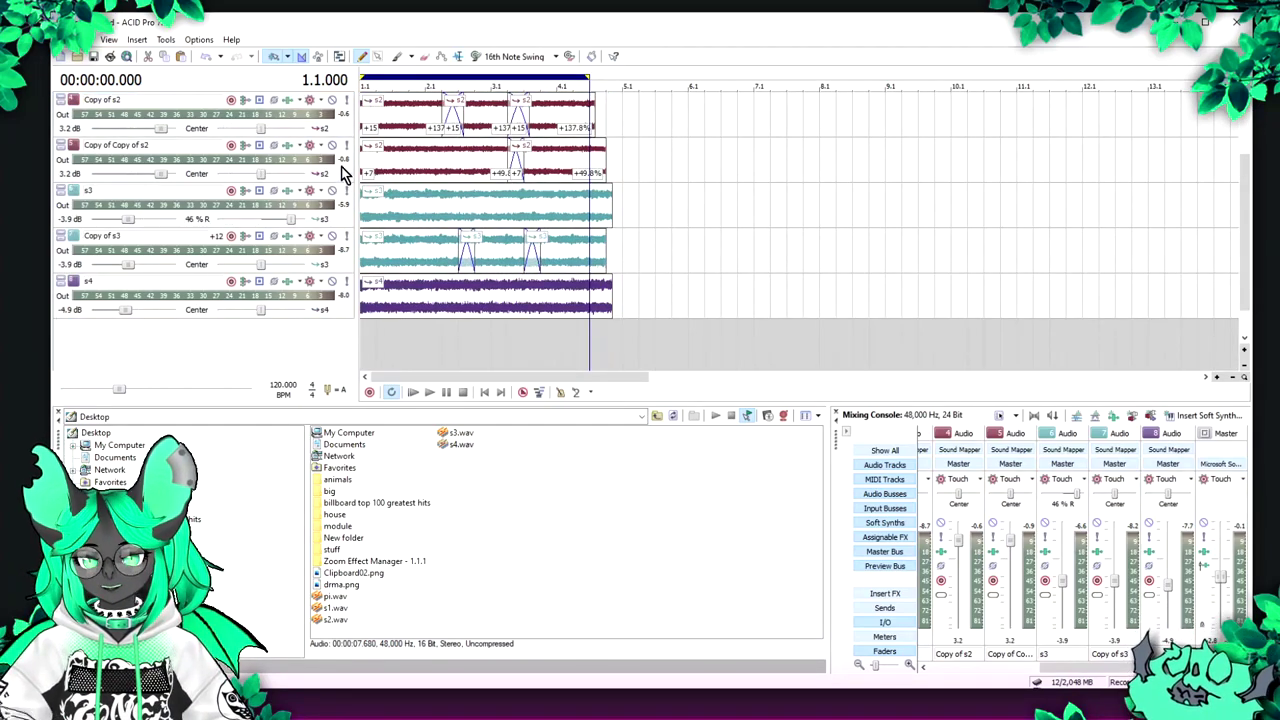
left_click(345, 239)
left_click(345, 239)
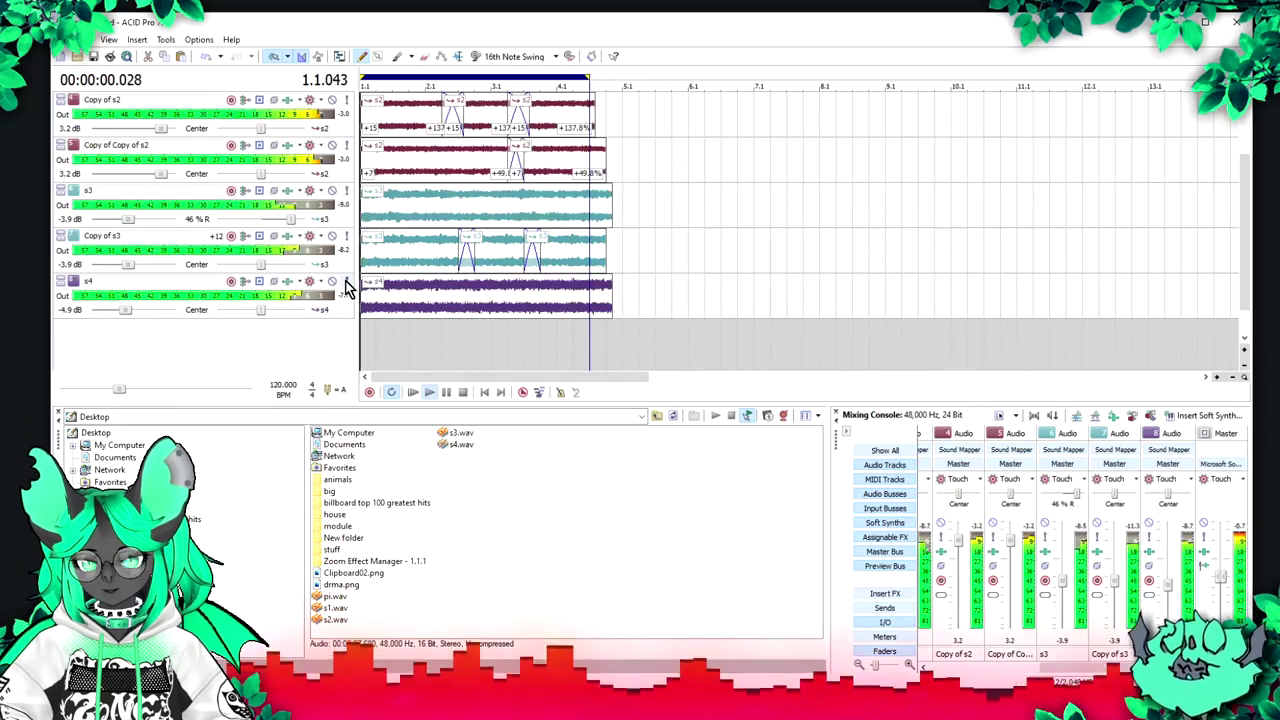
left_click(346, 282)
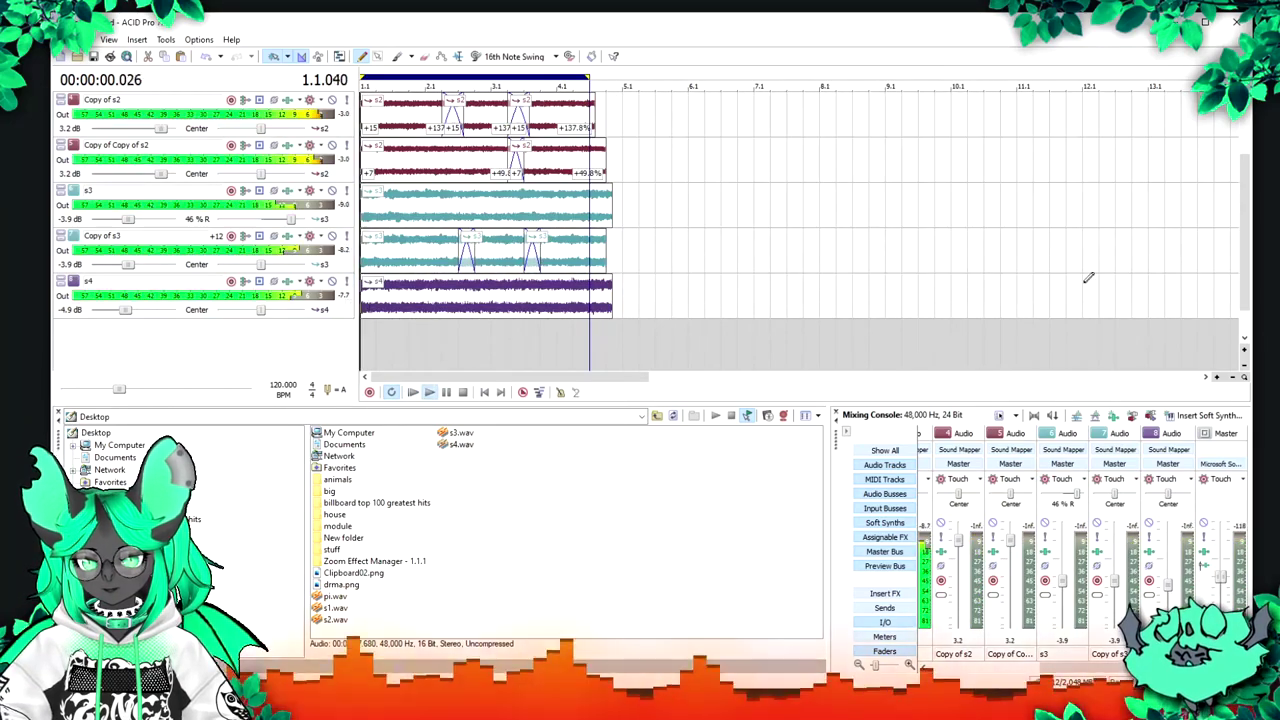
key("space")
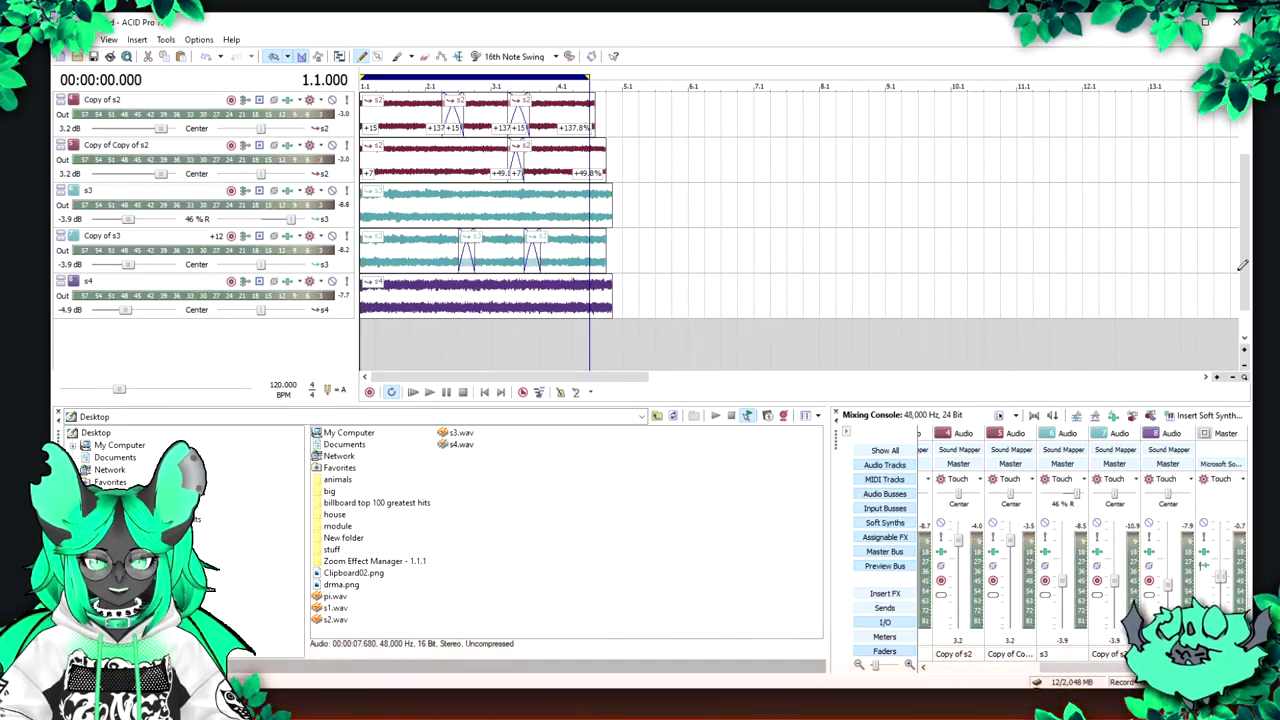
left_click_drag(1248, 280, 1251, 256)
left_click(346, 99)
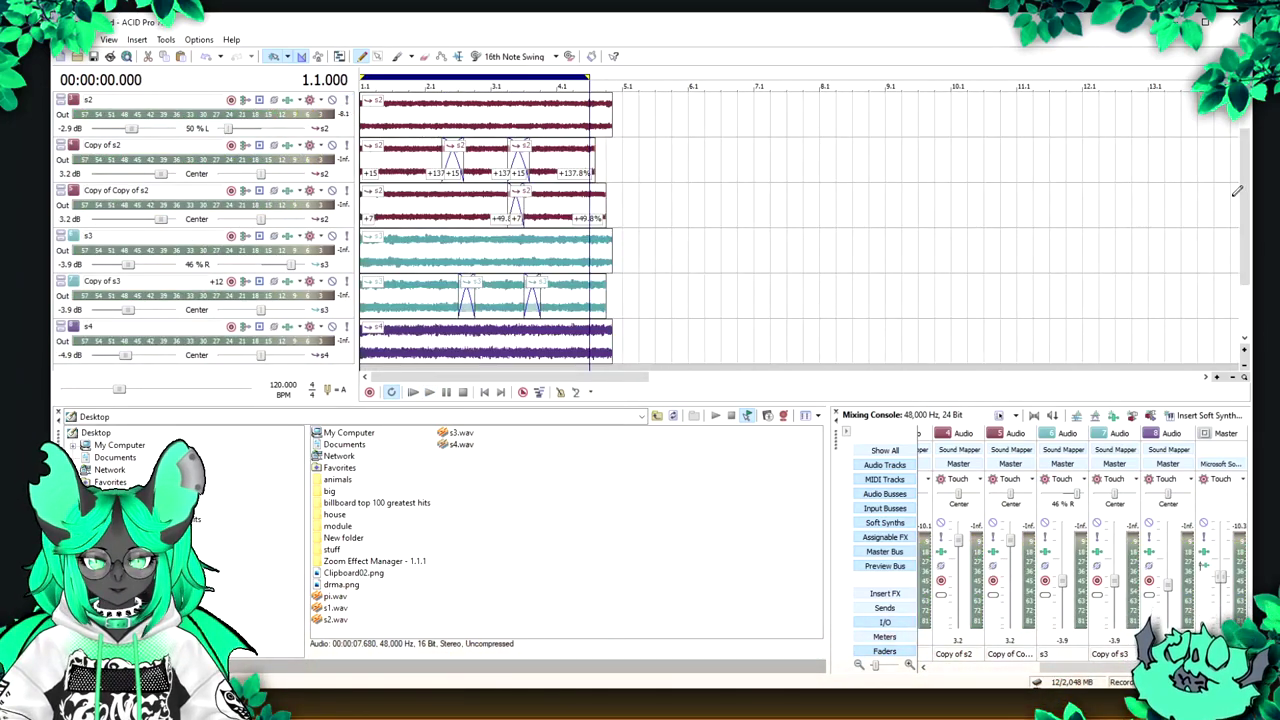
left_click_drag(1247, 201, 1249, 156)
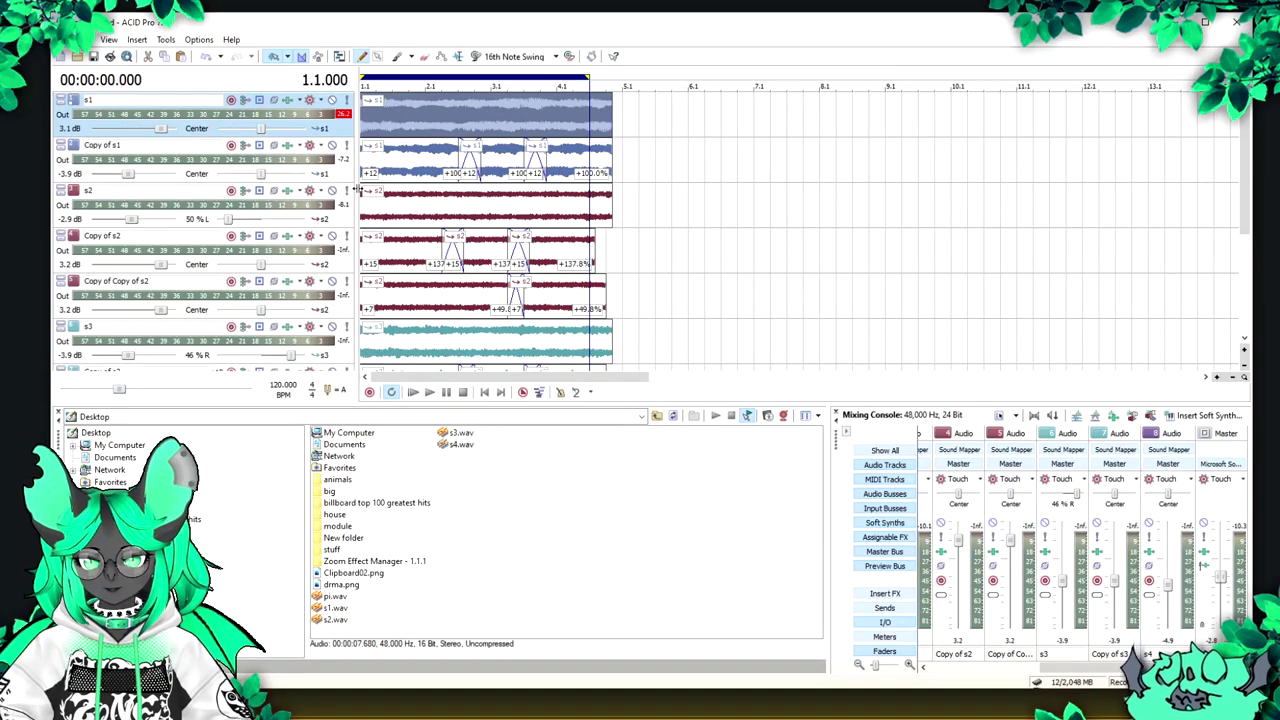
Step: Solo Copy of s2 and add the ChorusEnsemble plug-in after Track EQ in its effects chain
left_click(347, 240)
key("space")
key("space")
left_click(287, 237)
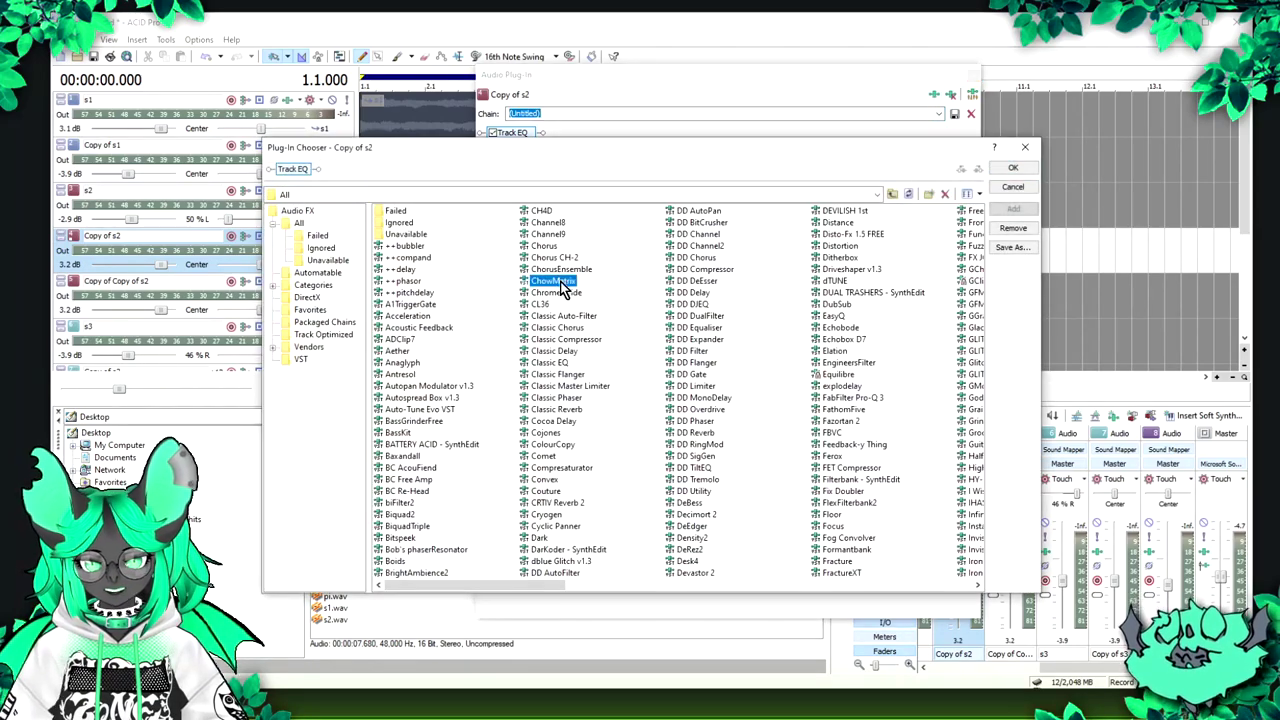
key("Up")
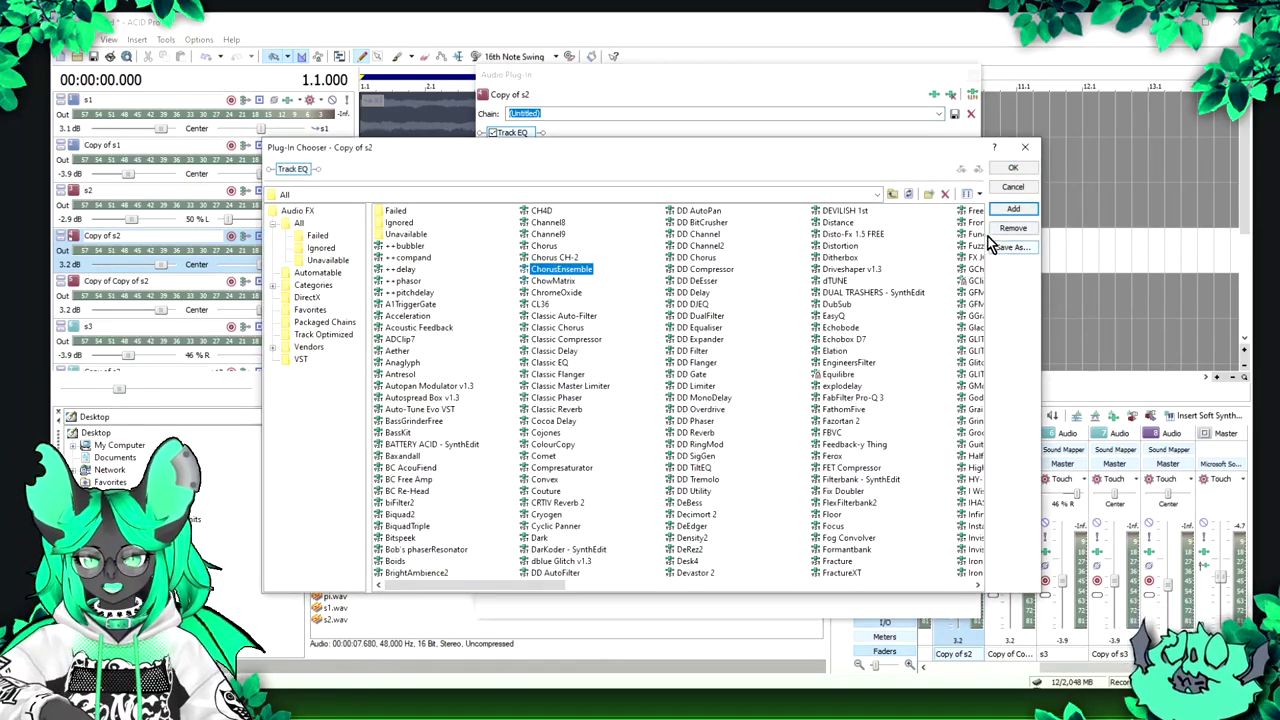
left_click(1011, 180)
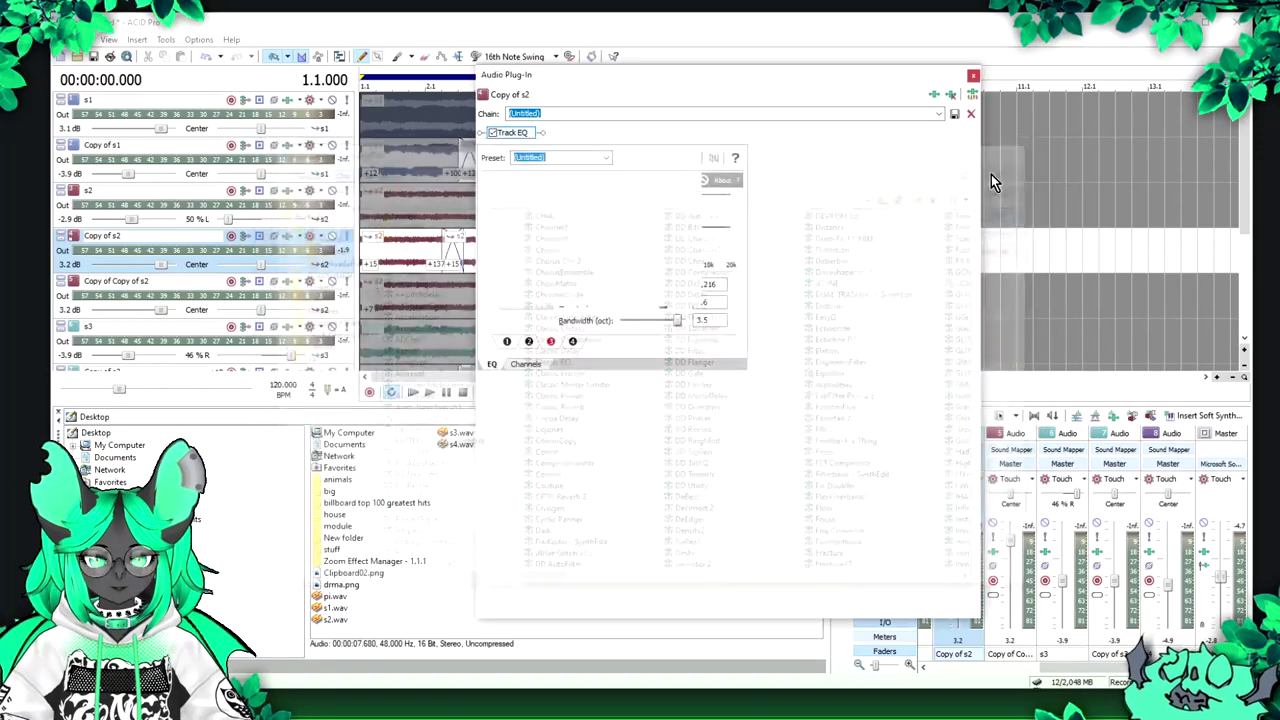
left_click(391, 37)
Step: Tune Copy of s2's ChorusEnsemble to speed 0.445311, range 0.656250 and dry/wet 0.8 during playback, and close the plug-in window
key("space")
left_click(598, 216)
mouse_move(678, 229)
left_mouse_down()
mouse_move(679, 214)
mouse_move(678, 246)
mouse_move(678, 230)
left_mouse_up()
left_click(622, 226)
left_click(624, 203)
left_click(660, 44)
left_click(636, 227)
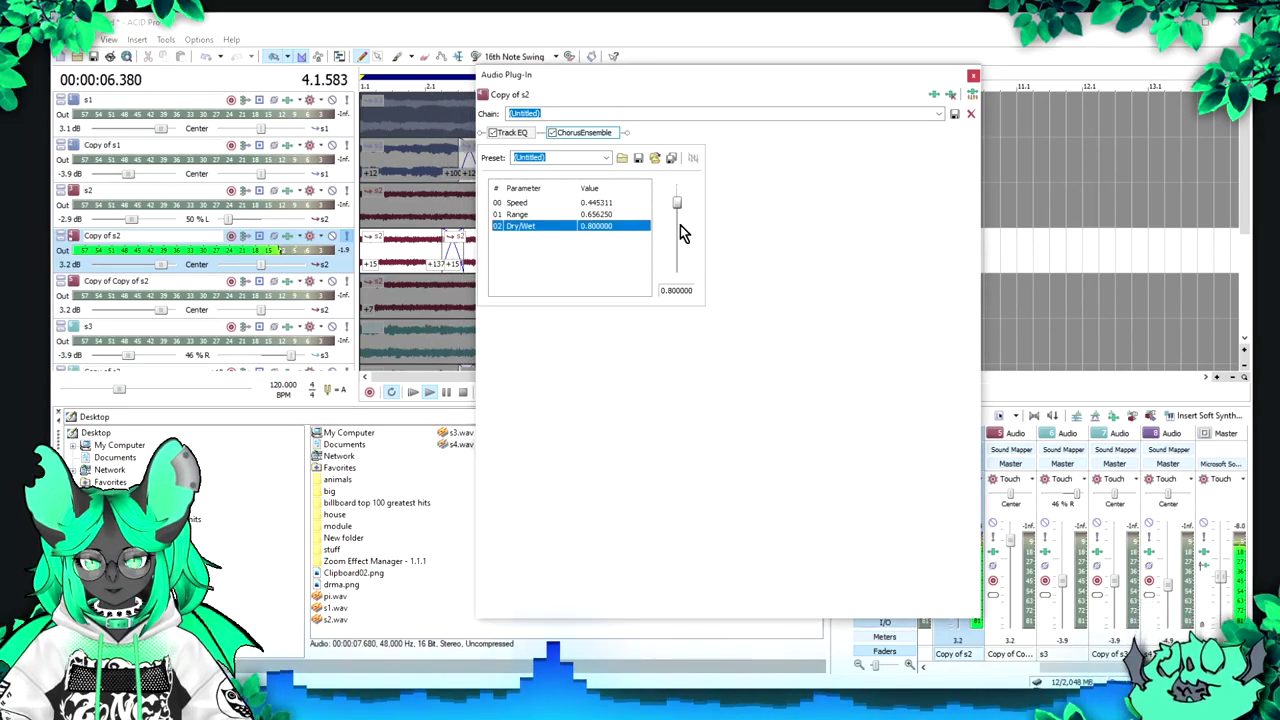
left_click(972, 75)
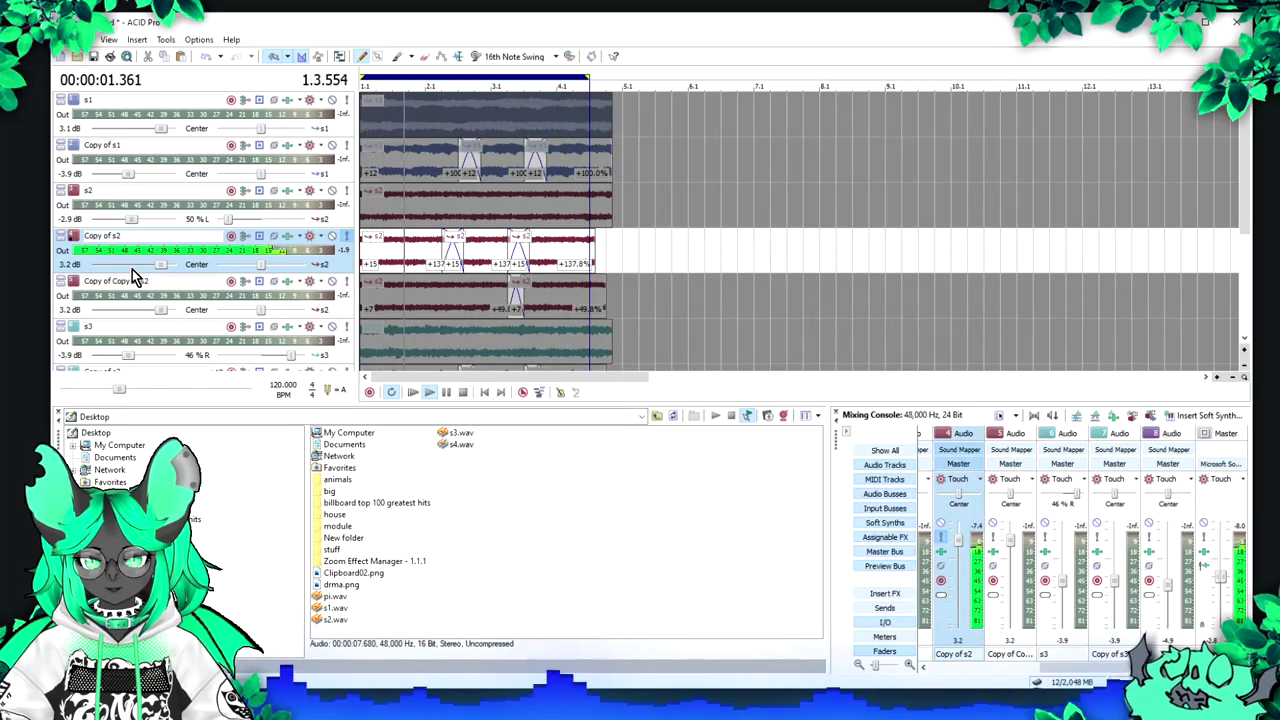
Step: Clear the solo on Copy of s2 and raise its volume to 5.0 dB while the full mix plays
key("space")
left_click(346, 236)
key("space")
left_click_drag(166, 264, 169, 265)
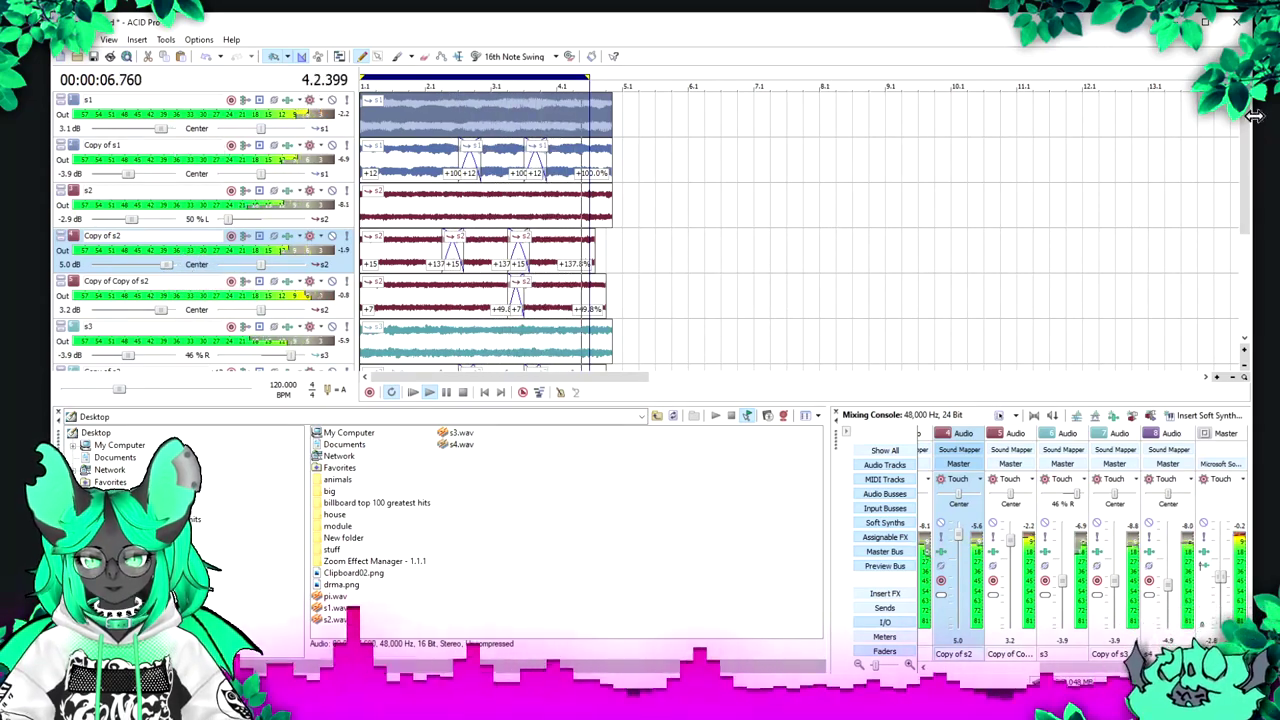
key("space")
Step: Render the loop region to the Desktop as asdasda.wav in Wave (Microsoft) format with the Project Settings template
left_click_drag(1247, 166, 1247, 218)
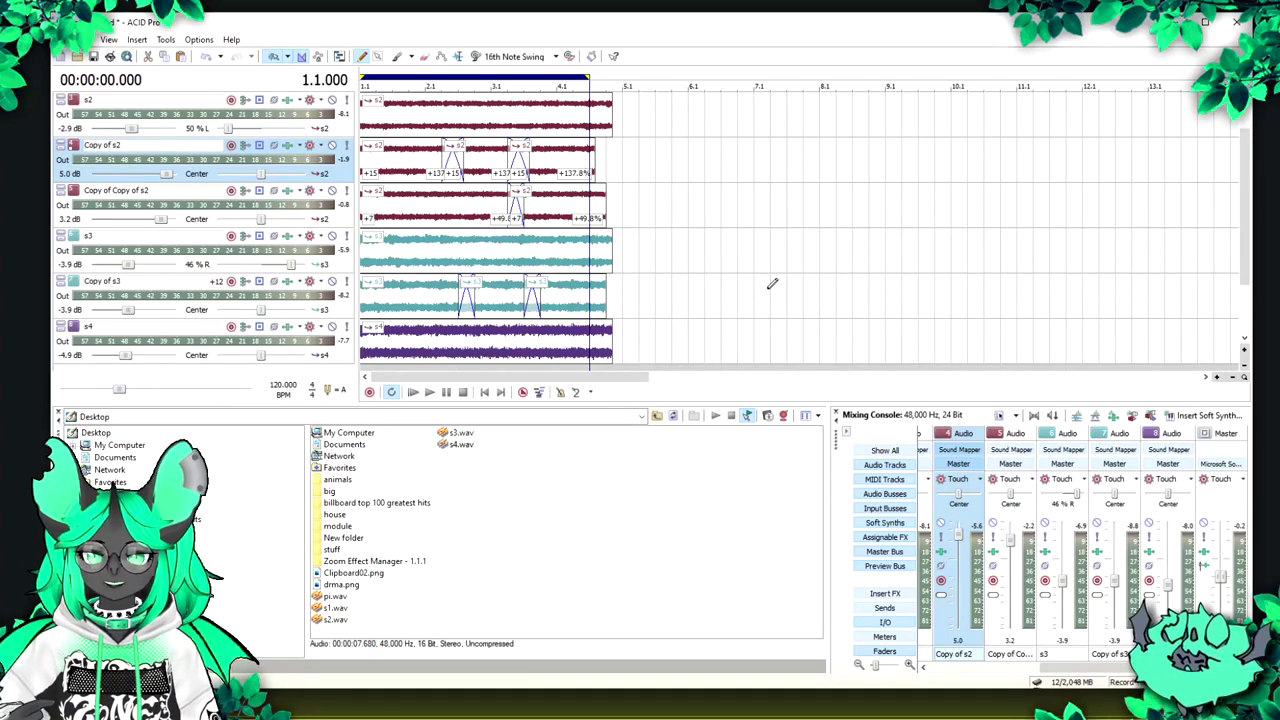
scroll(1252, 168, "down", 1)
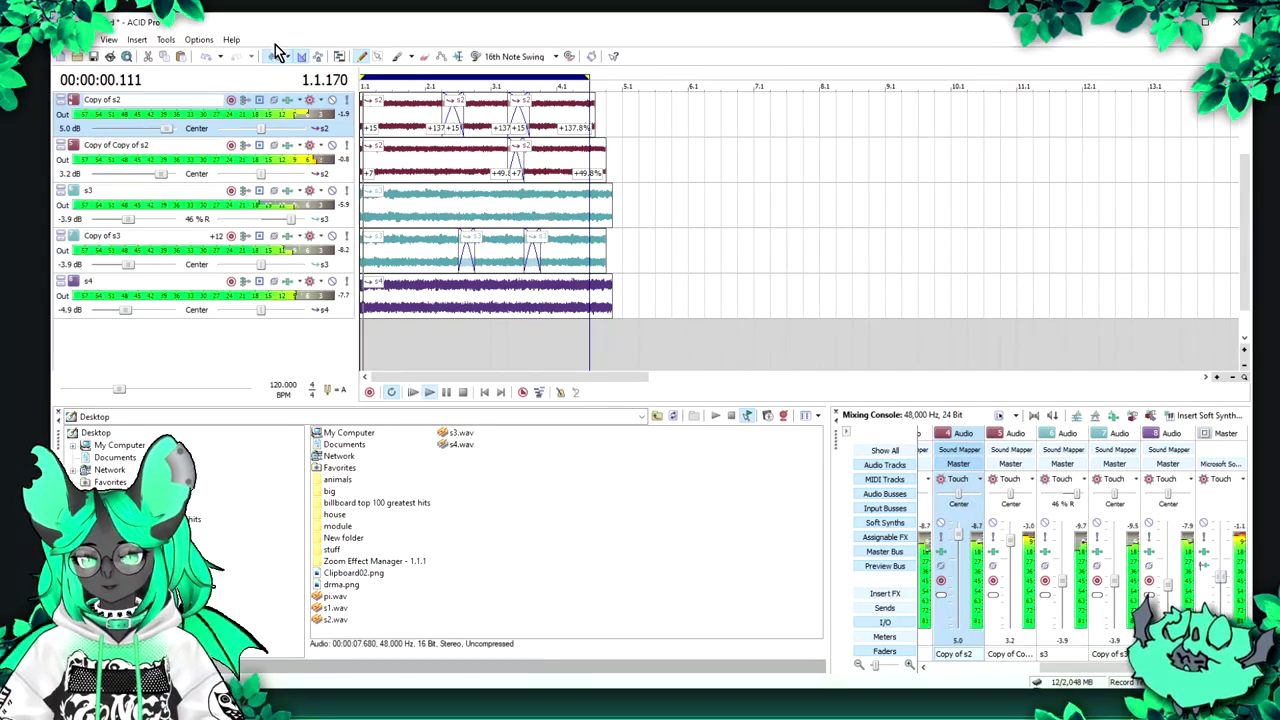
left_click(79, 45)
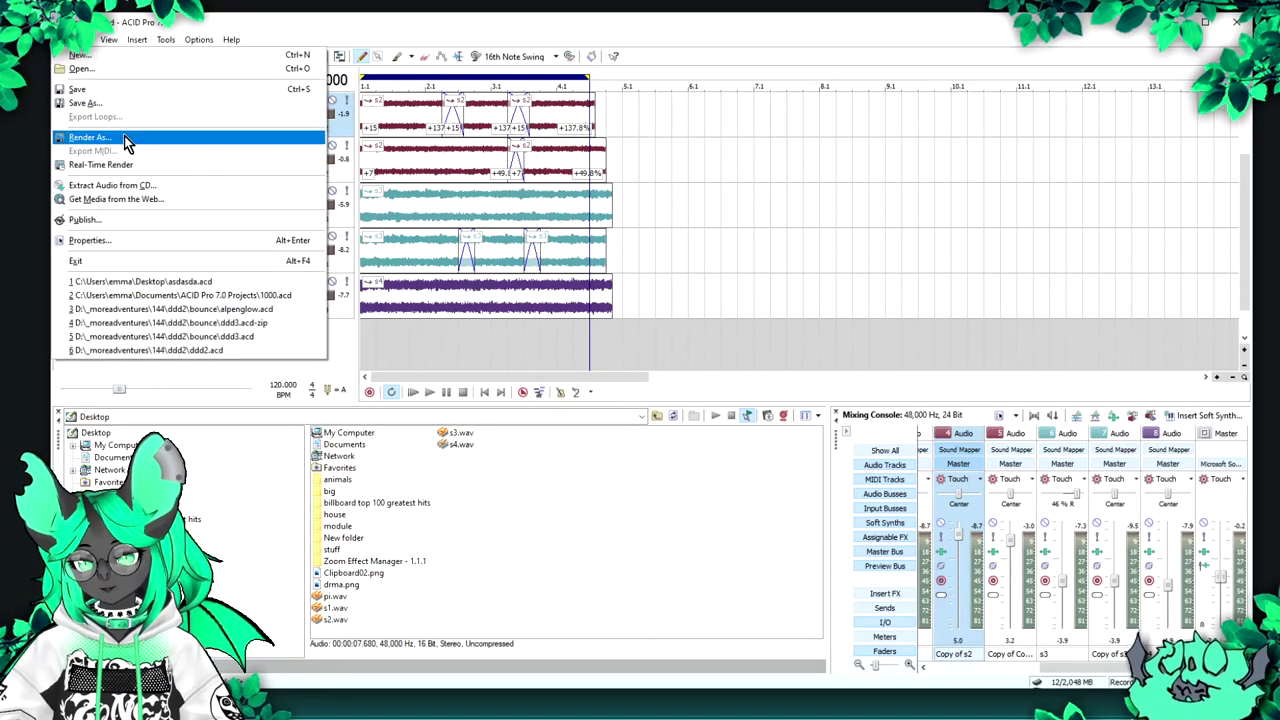
left_click(90, 136)
left_click(514, 256)
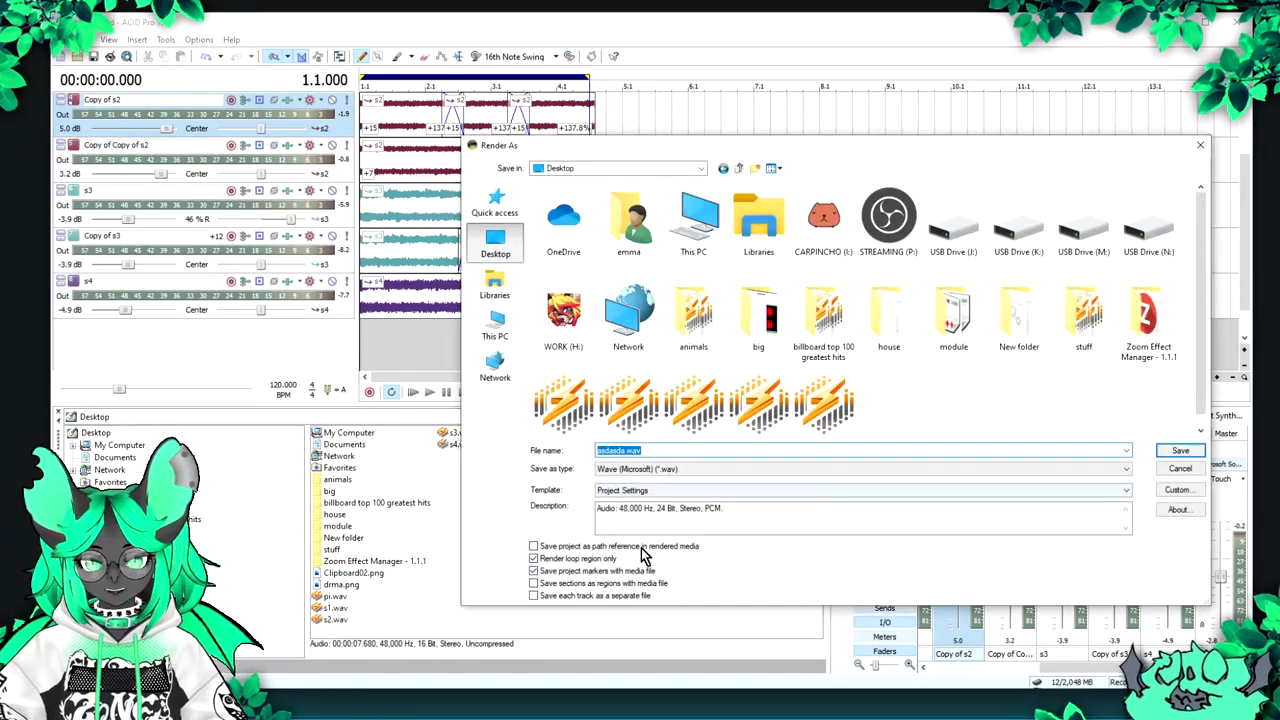
left_click(1198, 455)
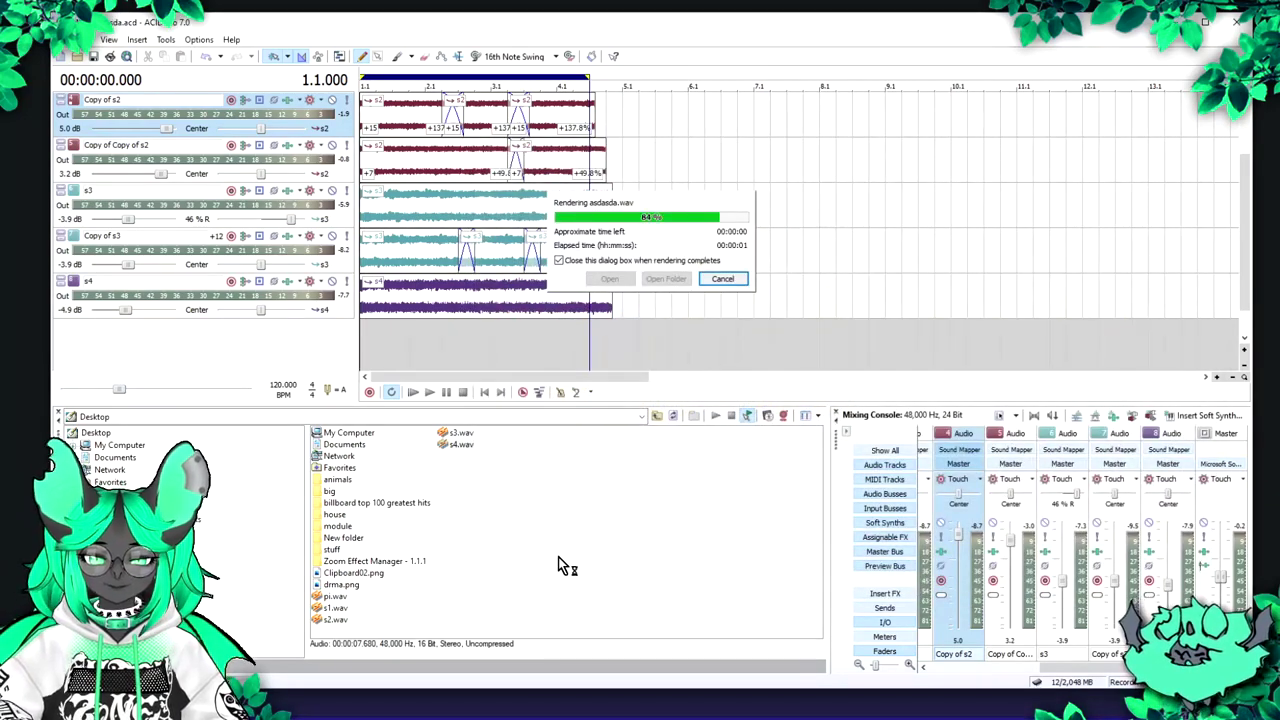
Step: Switch to OpenMPT and close the open Module3 without saving it
left_click(236, 714)
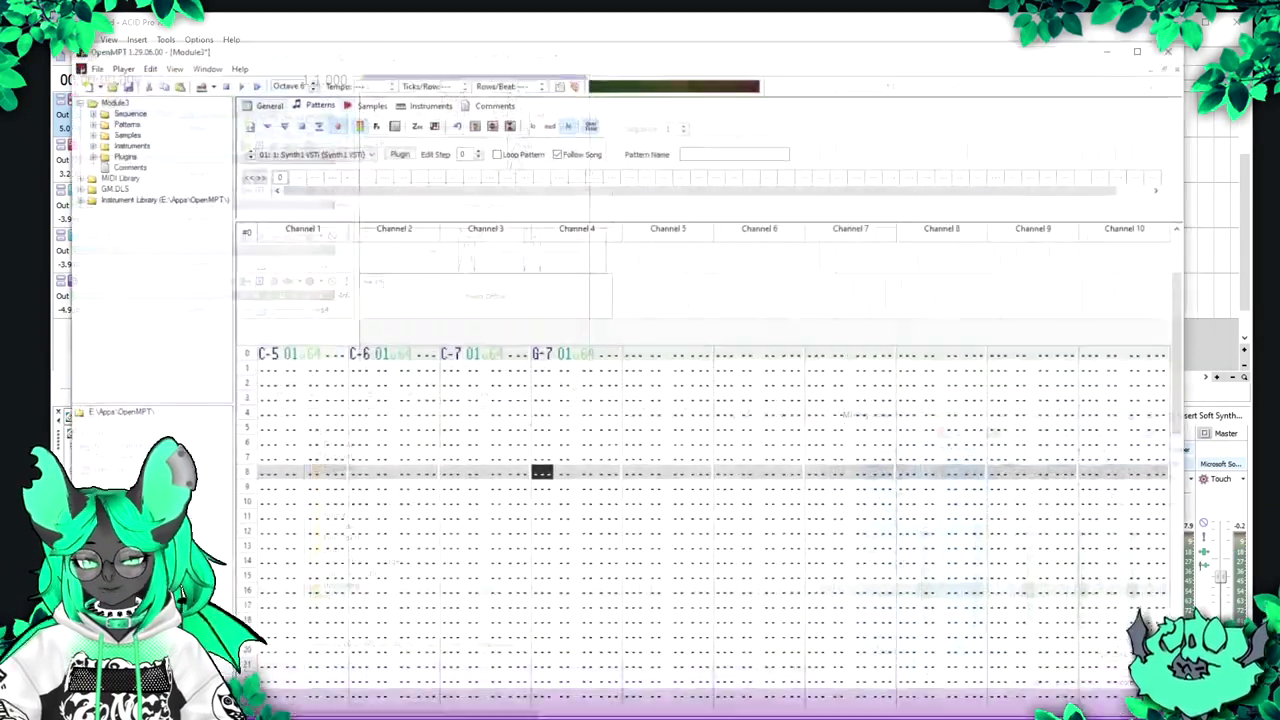
left_click(1193, 36)
key("n")
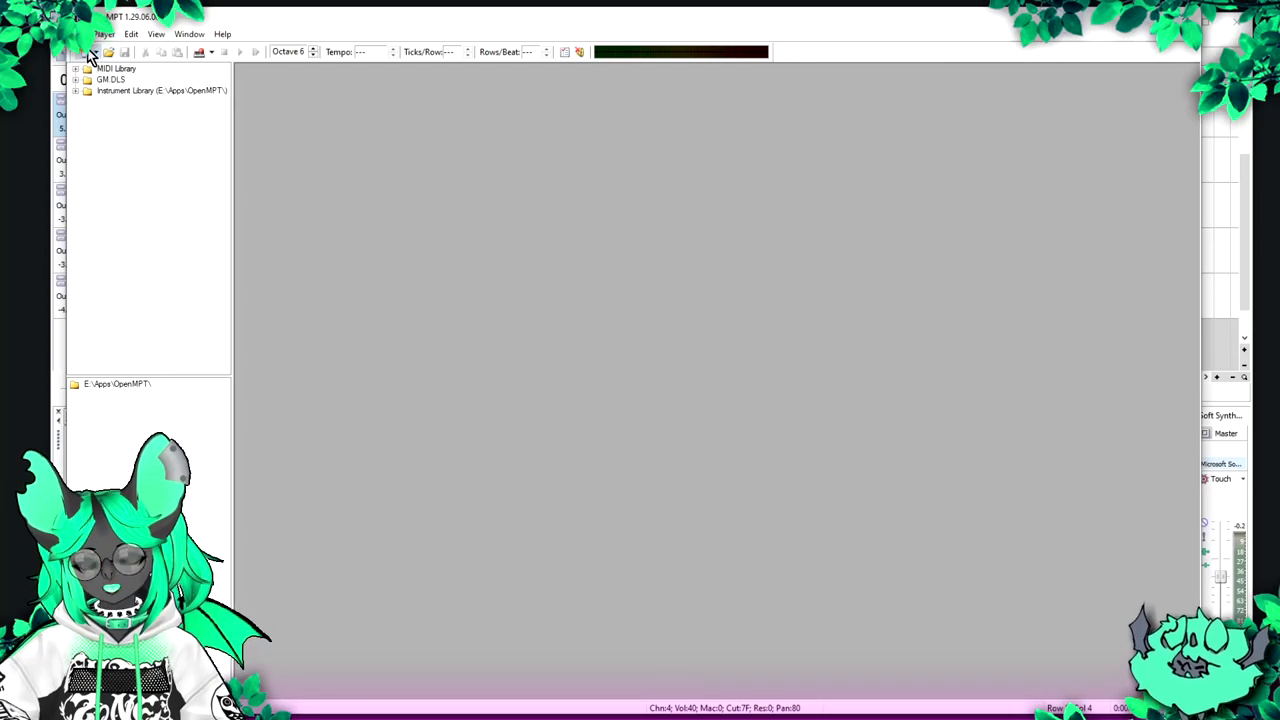
left_click(88, 54)
left_click(150, 115)
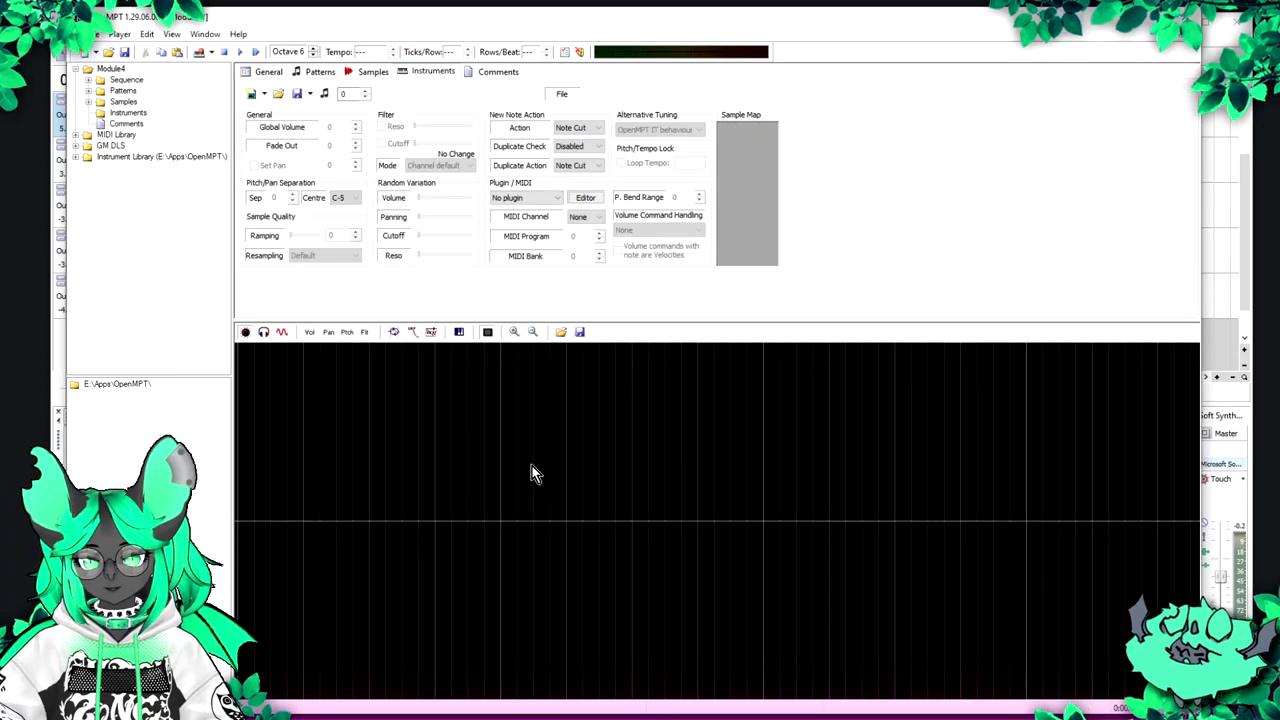
left_click(1202, 46)
left_click(646, 399)
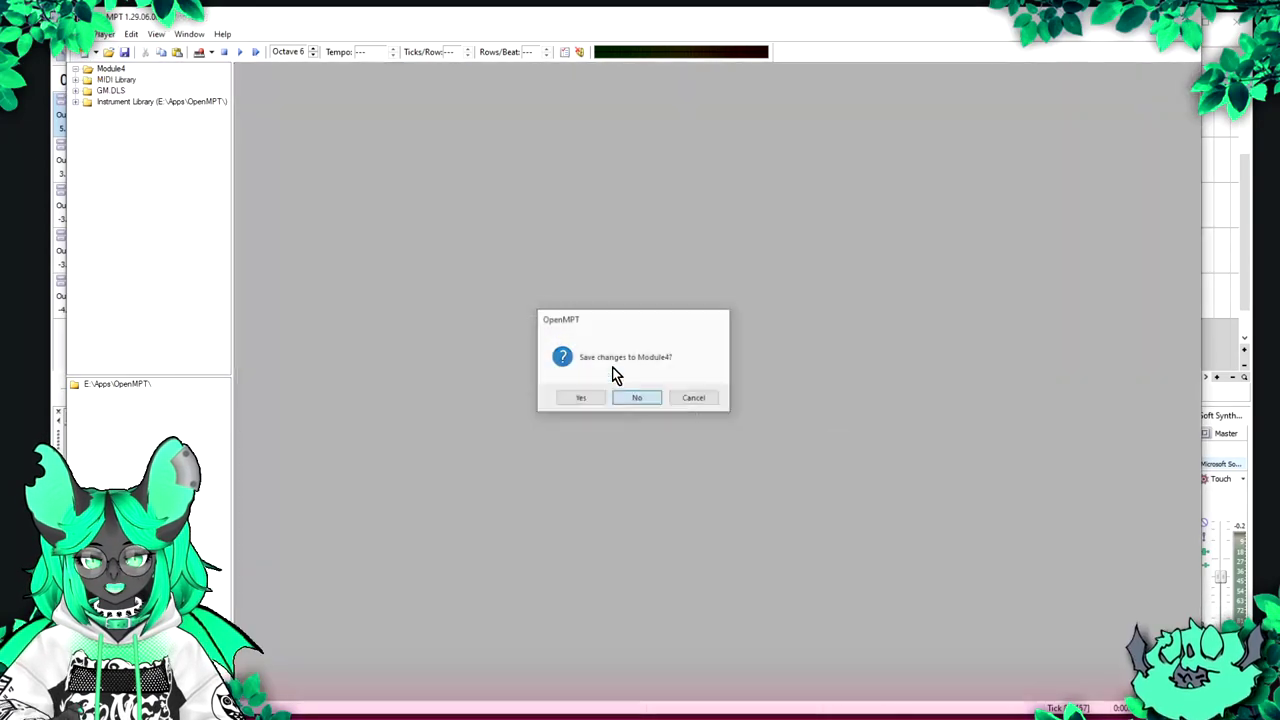
Step: Create a new Impulse Tracker module, load asdasda.wav as sample 1 and set the keyboard octave to 4
left_click(101, 54)
left_click(373, 71)
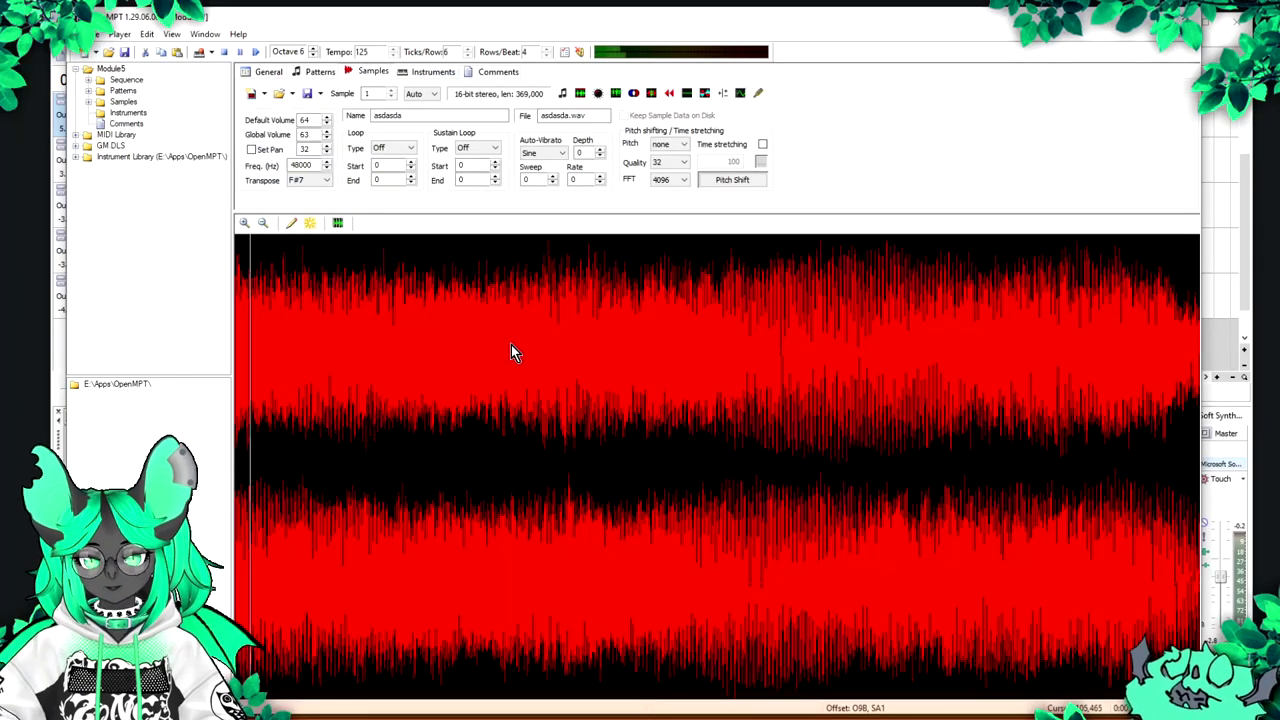
left_click(315, 57)
left_click(315, 57)
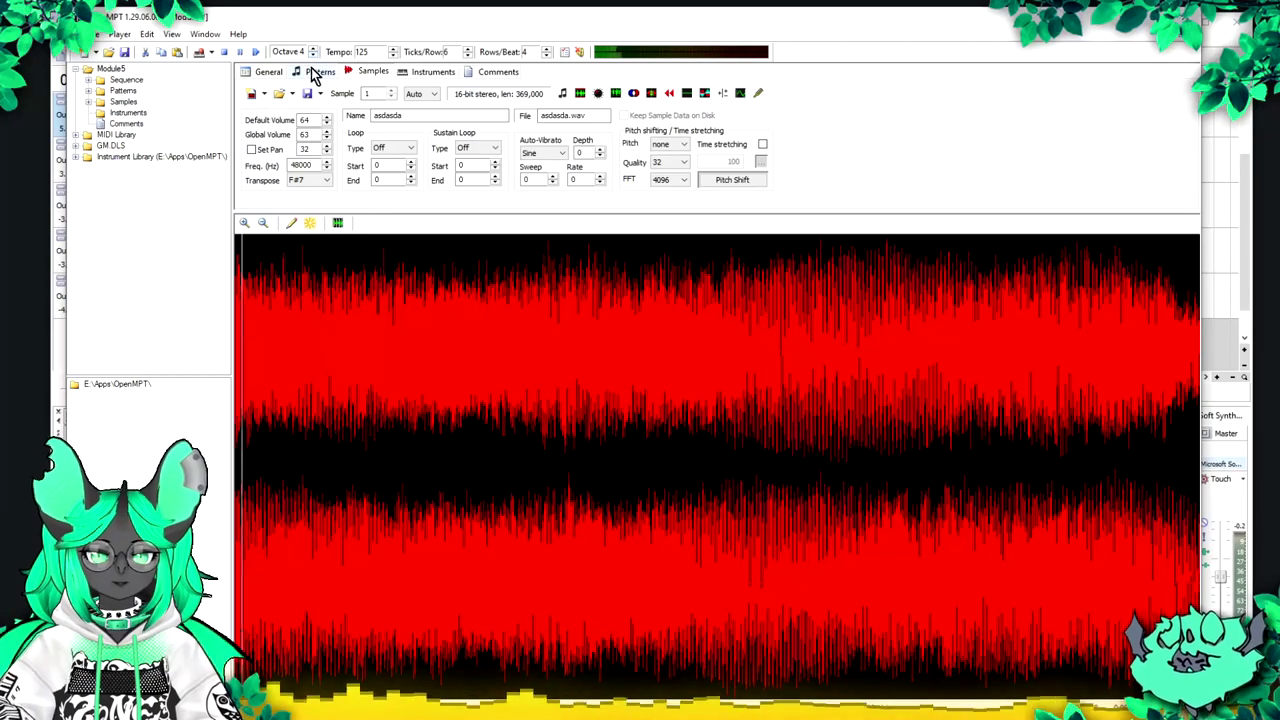
Step: Play the asdasda sample at several moments and set the module's Sample Volume to about 99
left_click(268, 71)
left_click(375, 72)
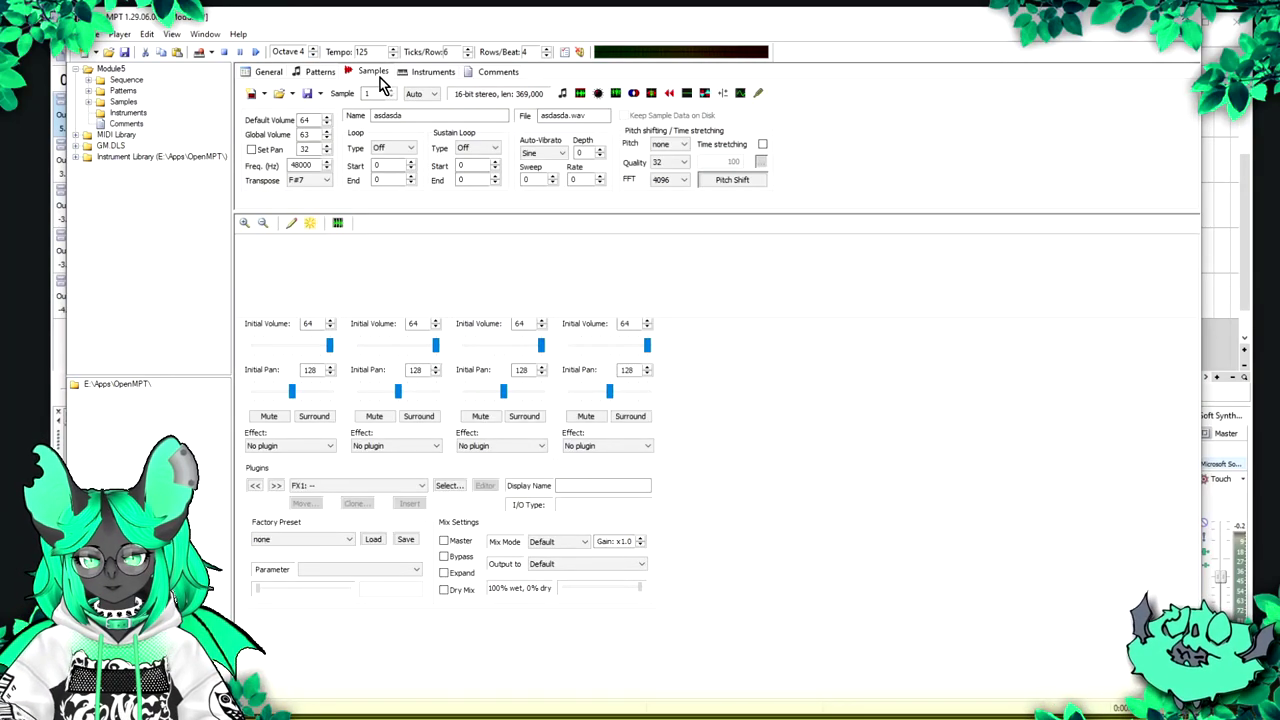
key("a")
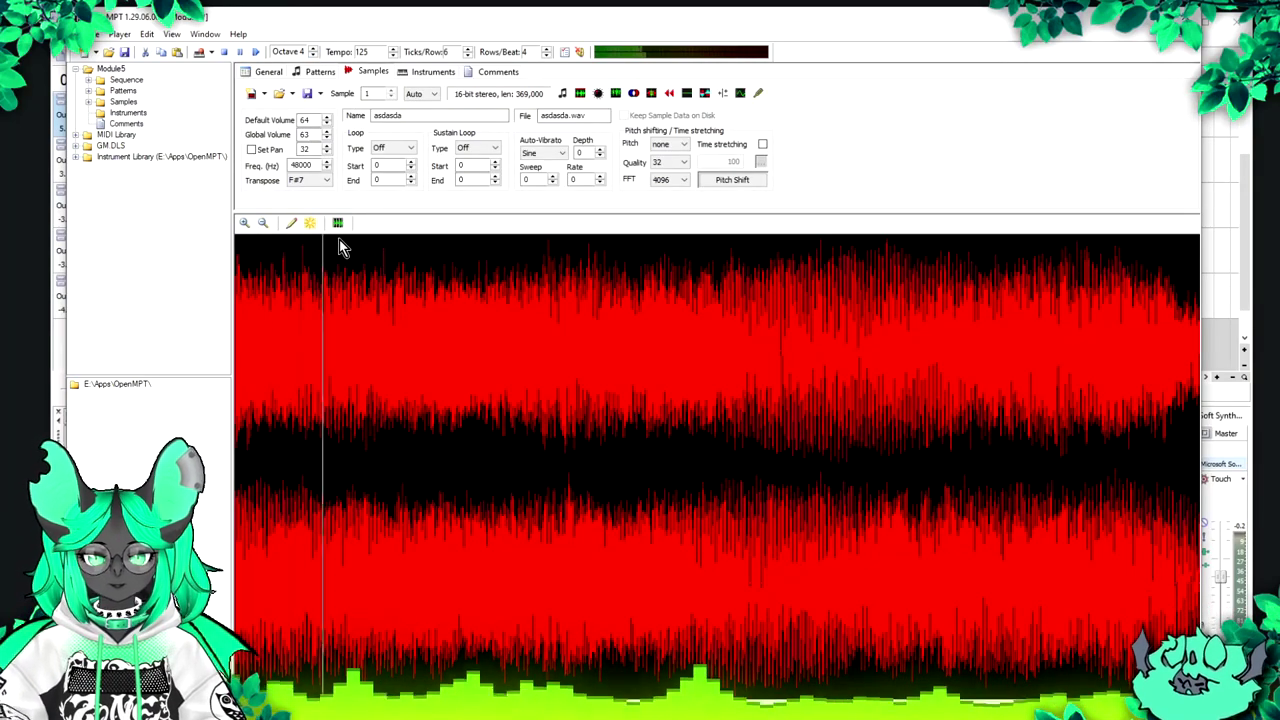
key("a")
key("a")
left_click(266, 72)
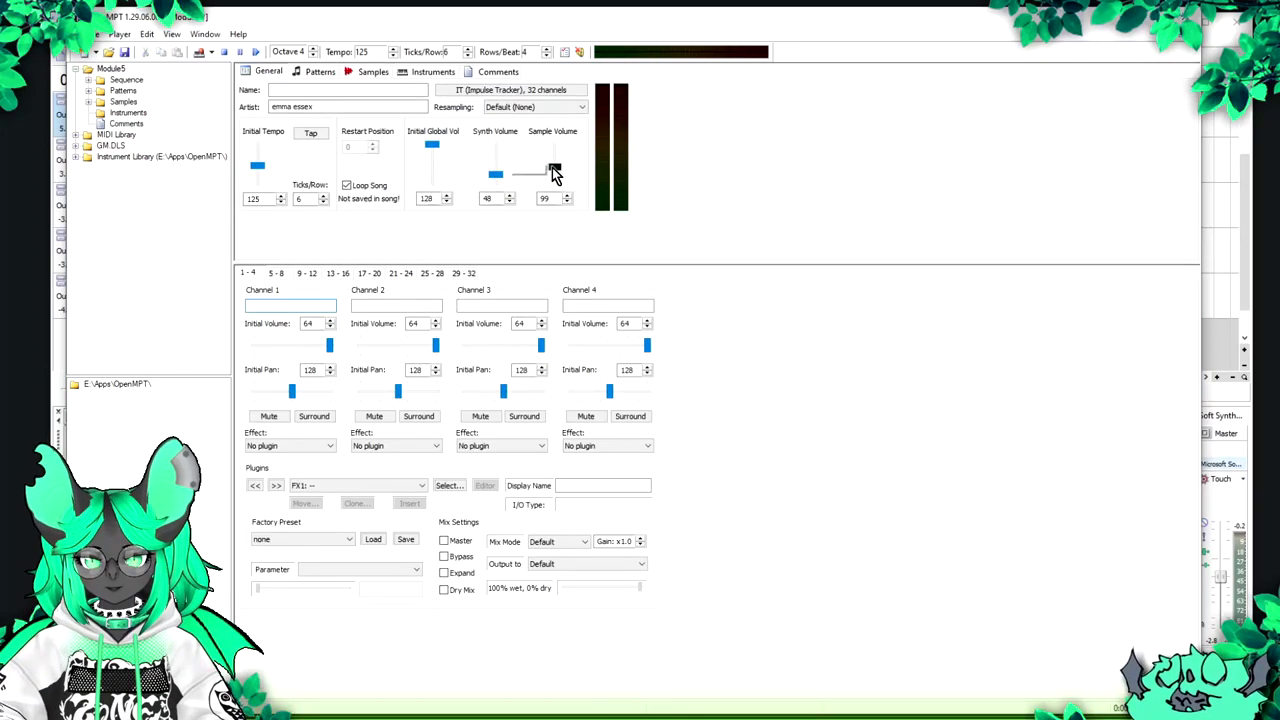
Step: Create instrument 1 from the asdasda sample and add volume envelope points, pulling the envelope down close to zero
left_click(410, 74)
left_click(252, 94)
key("Return")
left_click(364, 98)
right_click(264, 362)
left_click(265, 378)
right_click(254, 363)
left_click(275, 417)
left_click_drag(254, 363, 240, 677)
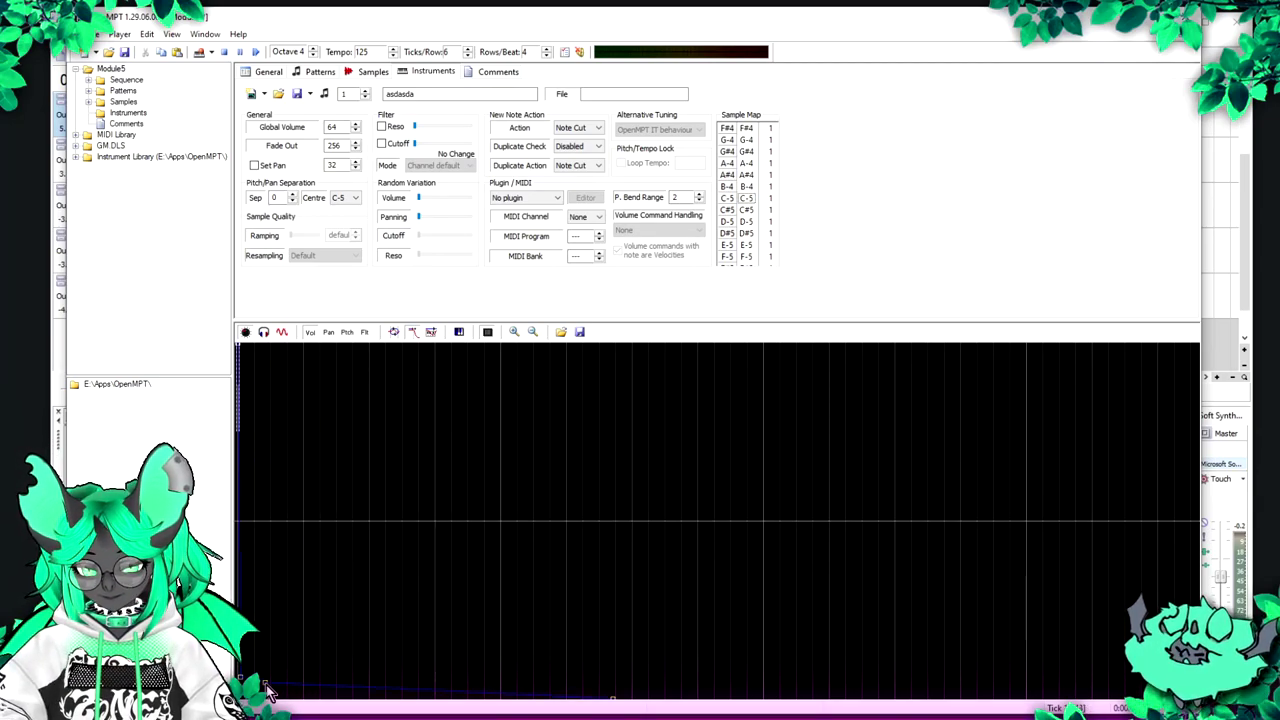
Step: Compare the sample with its instrument by ear and set the module's Sample Volume to 151
left_click(385, 74)
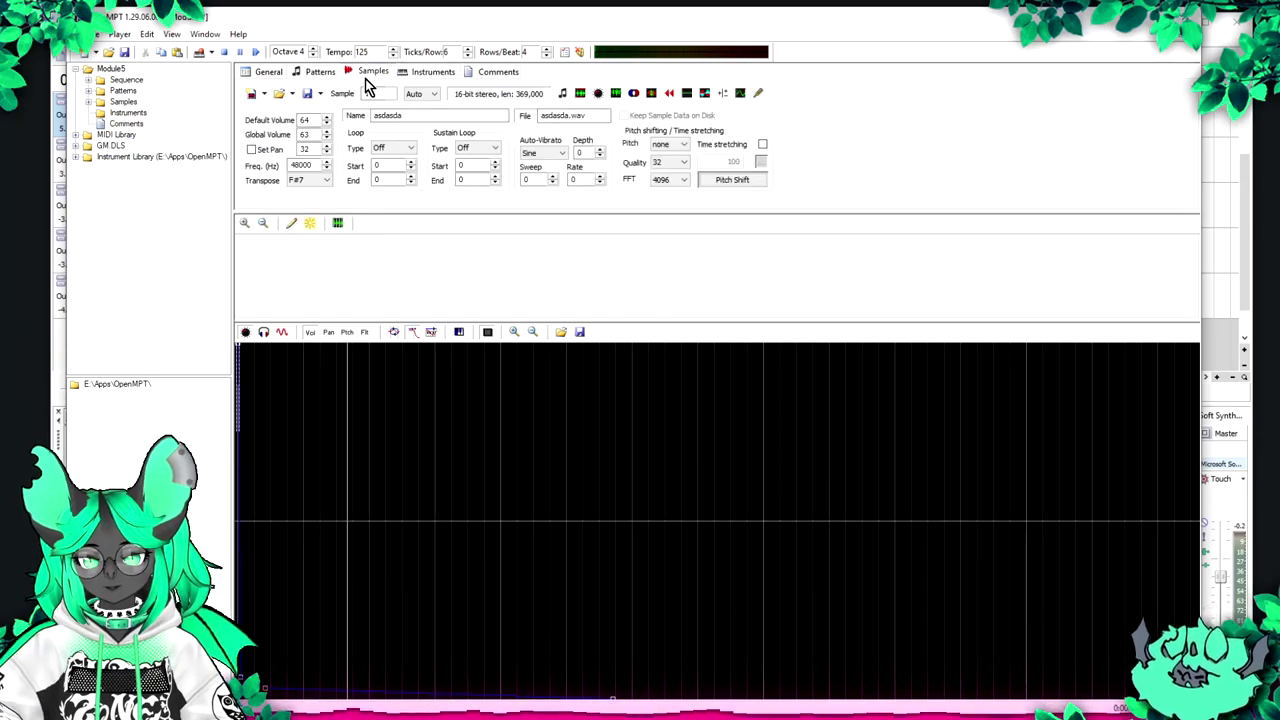
left_click(430, 72)
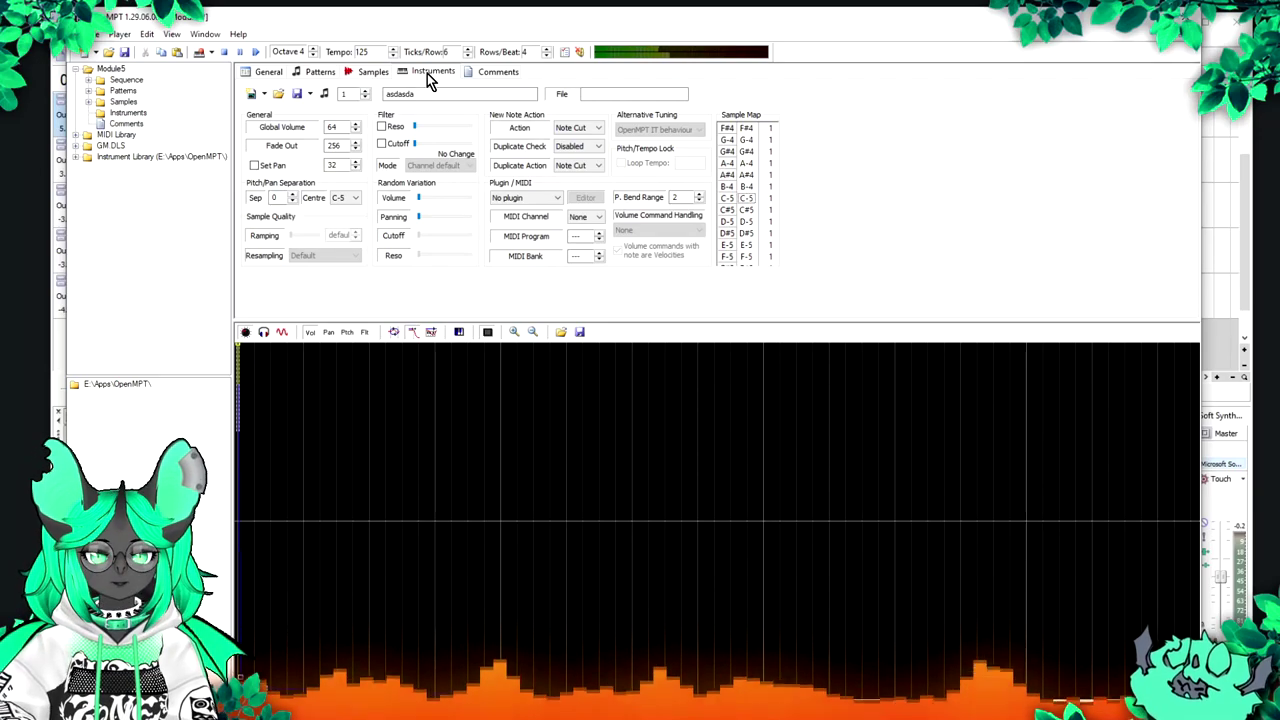
left_click(241, 74)
left_click_drag(555, 157, 558, 163)
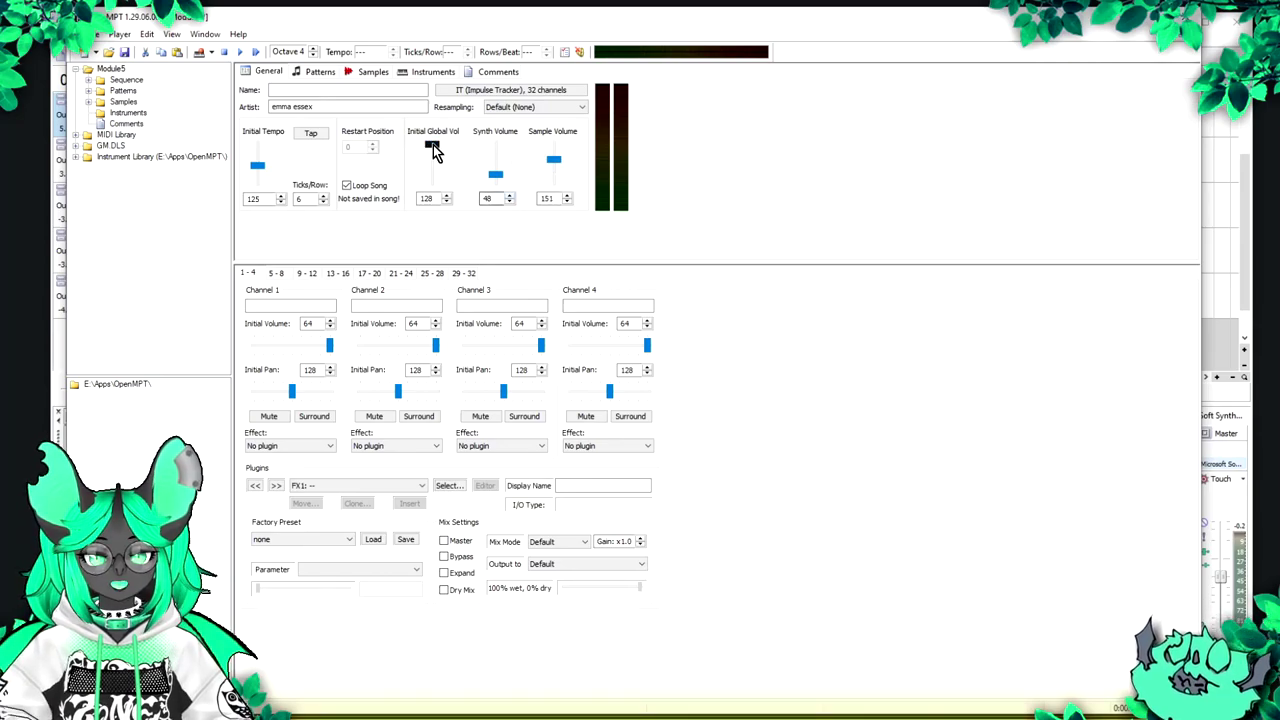
Step: Set the stretch from 9682 to 23814 near the start of the asdasda sample as its loop
left_click(372, 72)
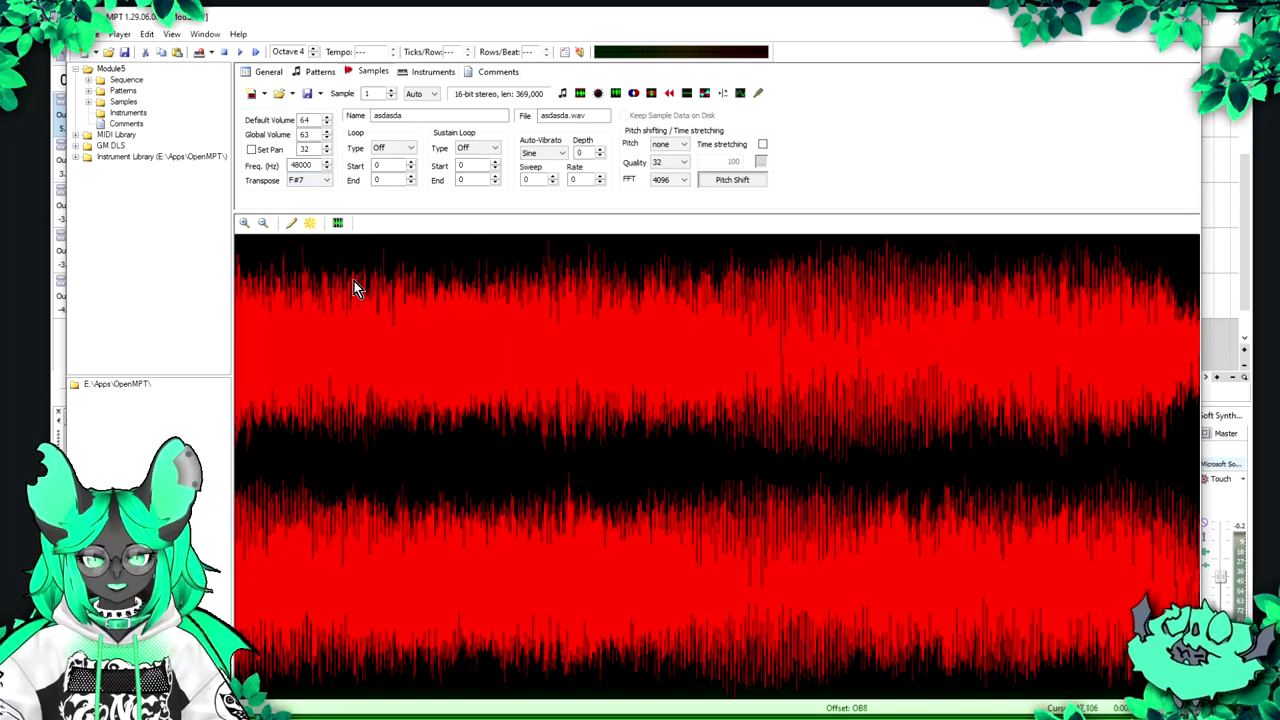
left_click_drag(260, 280, 297, 284)
right_click(298, 285)
left_click(310, 305)
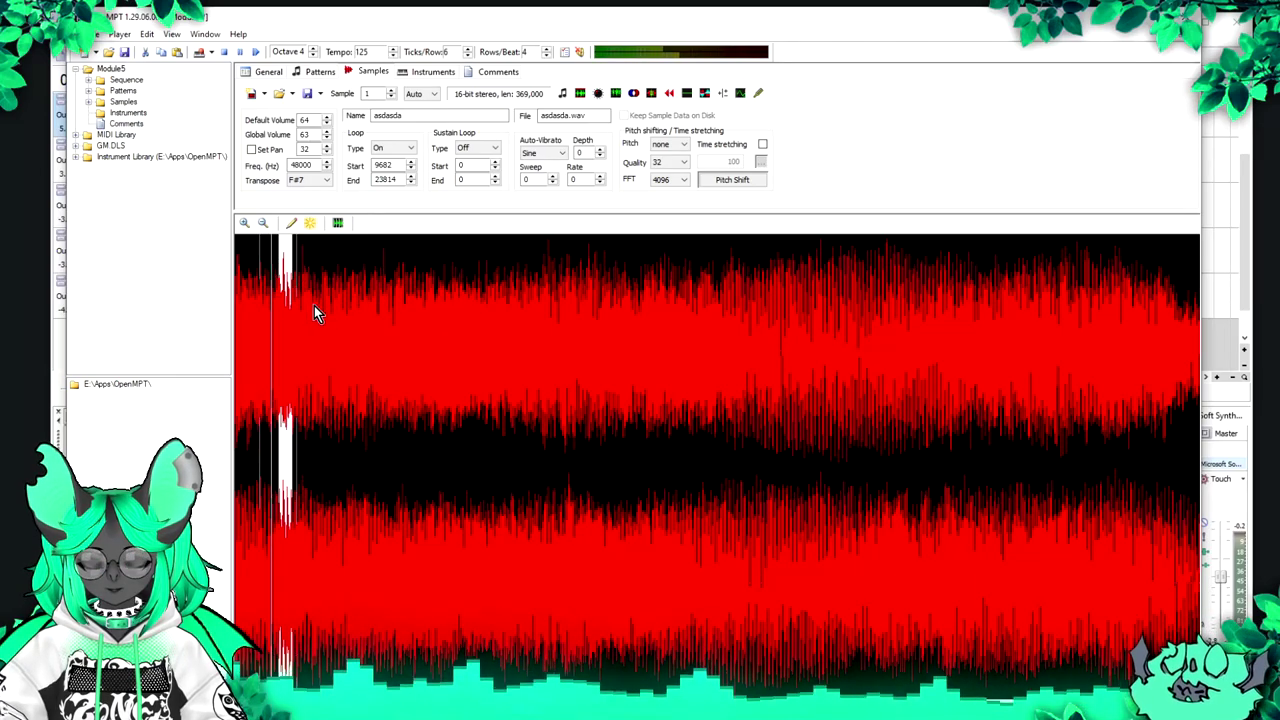
Step: Set the stretch from 15702 to 42134 near the start of the asdasda sample as its loop
right_click(316, 306)
left_click_drag(277, 289, 344, 294)
right_click(346, 294)
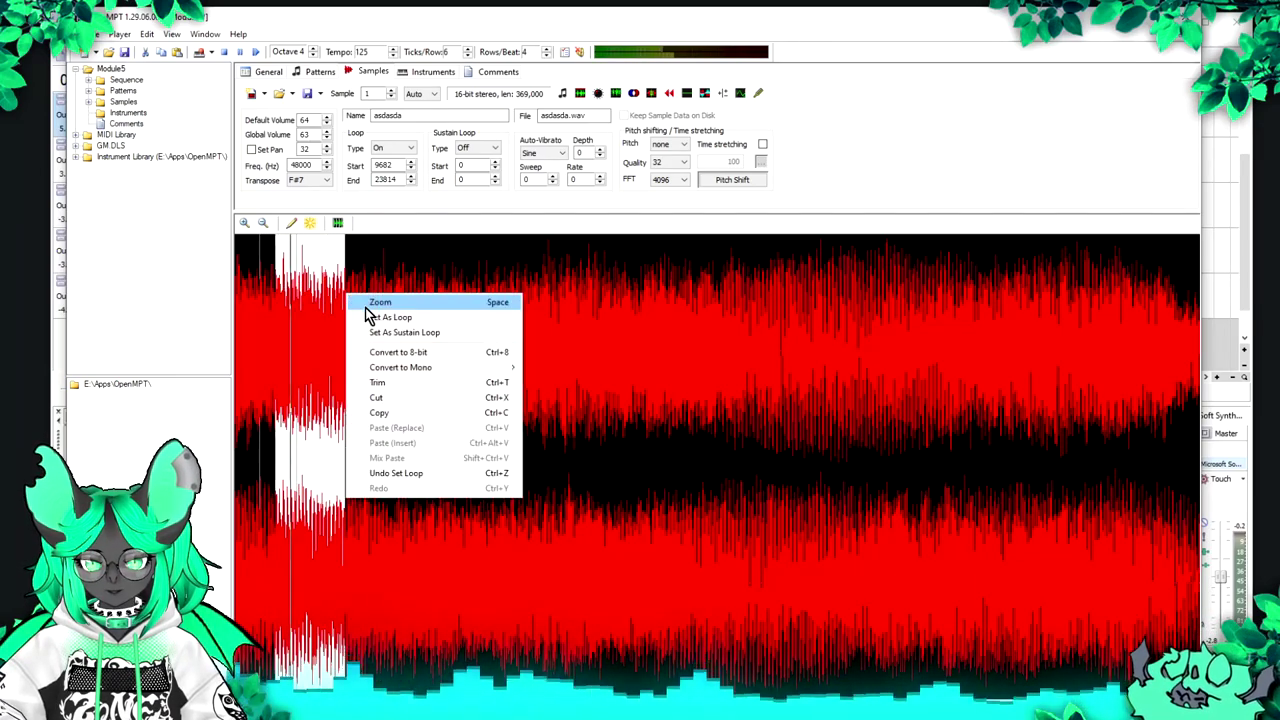
left_click(372, 316)
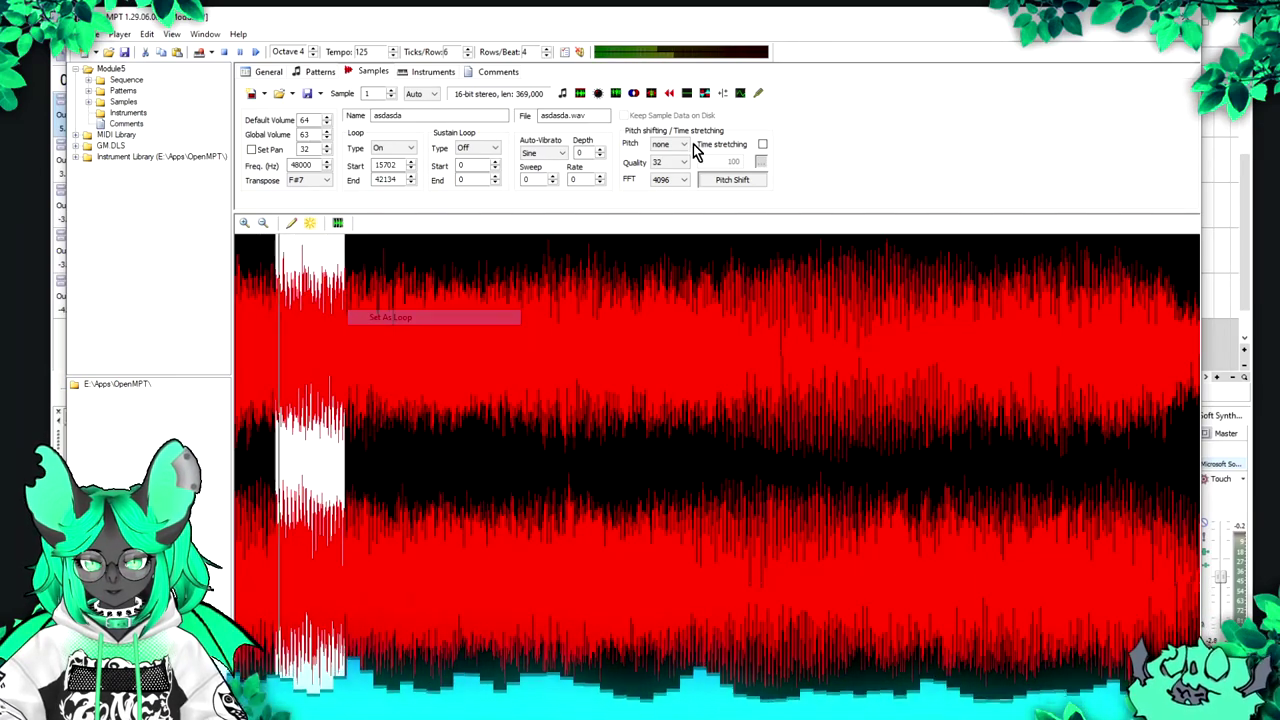
left_click(454, 332)
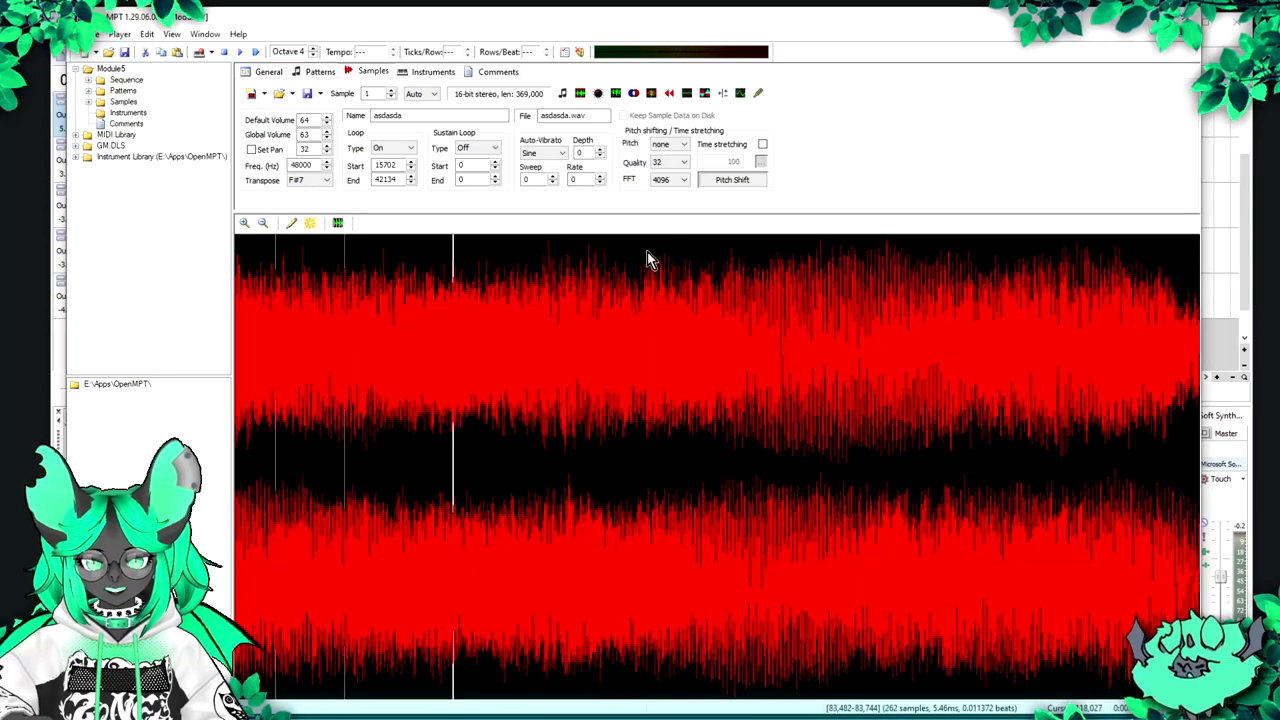
Step: Try resampling the asdasda sample to 222222 Hz, and resample it to 18500 Hz instead
left_click(658, 97)
left_click(720, 68)
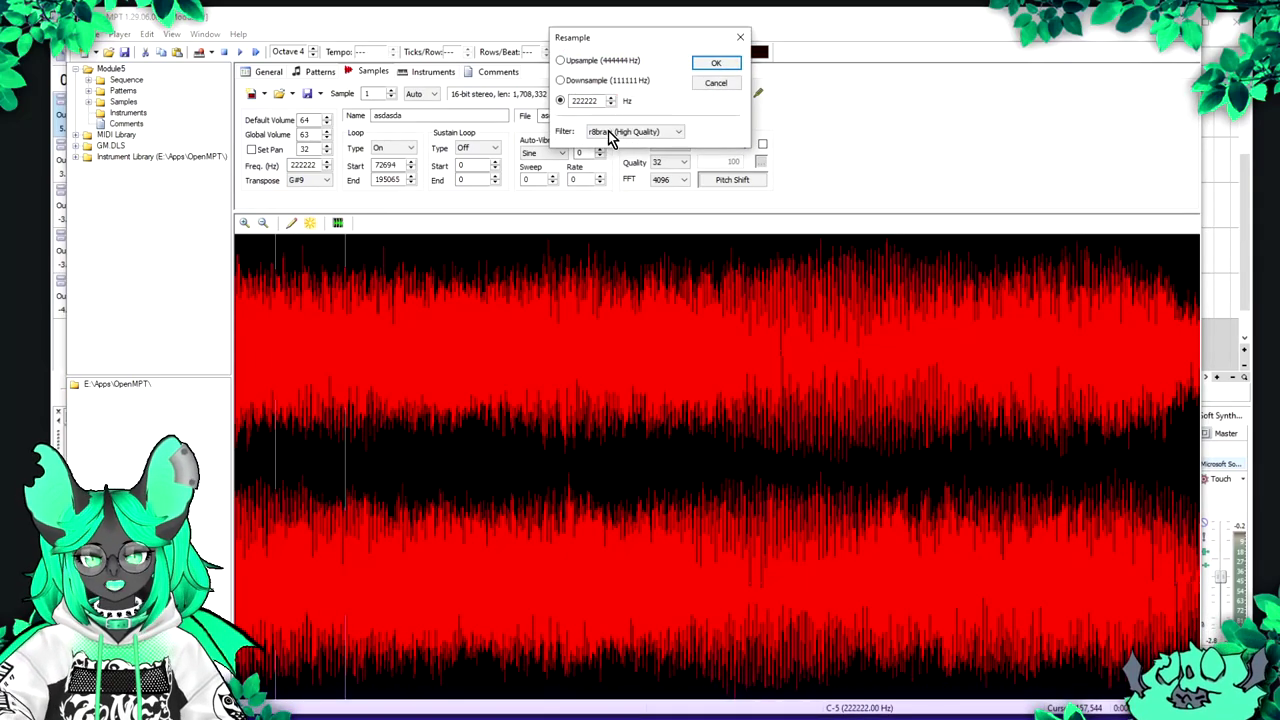
type("0")
key("Return")
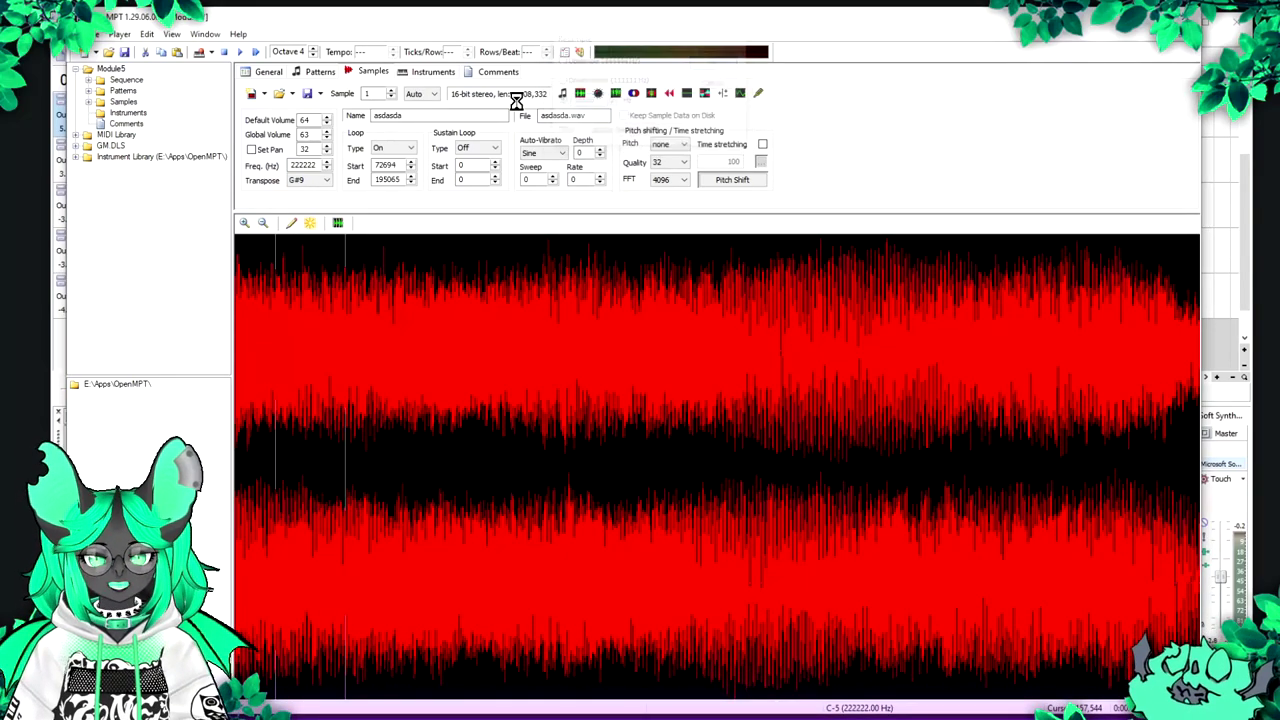
left_click(740, 93)
left_click(707, 418)
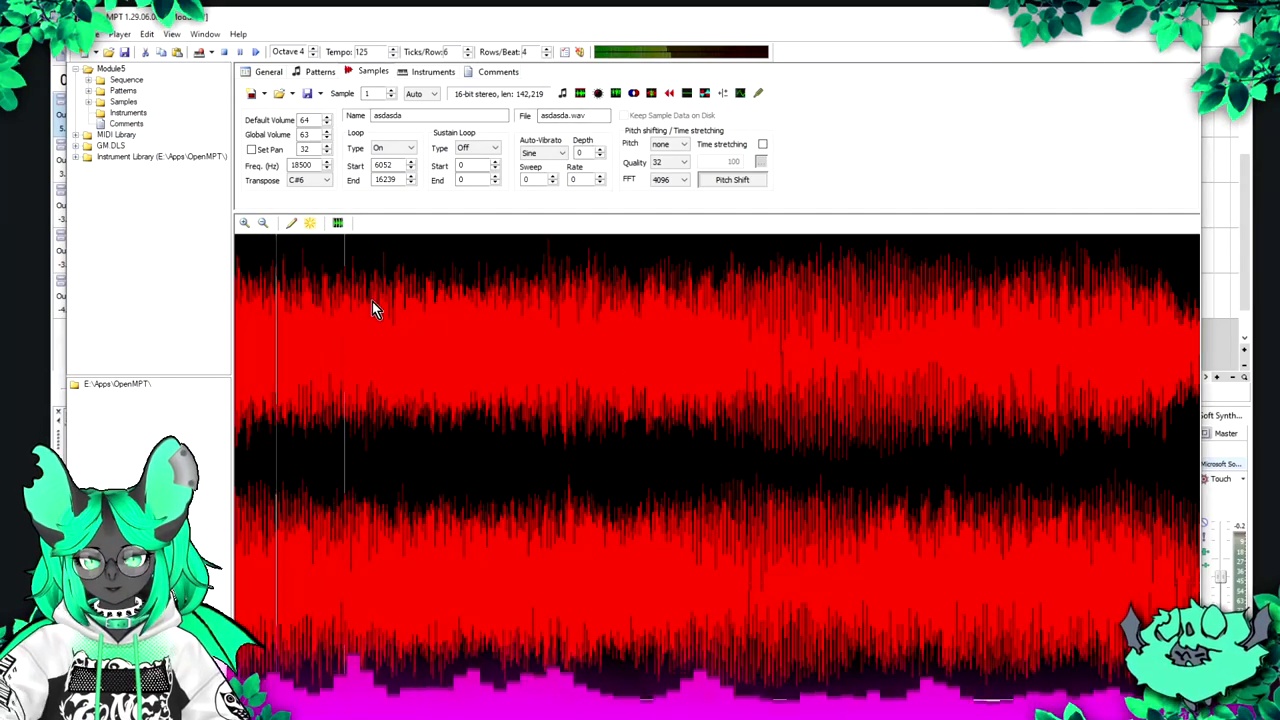
Step: Trim the asdasda sample around its loop points and convert it to 8-bit
key("ctrl+z")
key("ctrl+e")
key("a")
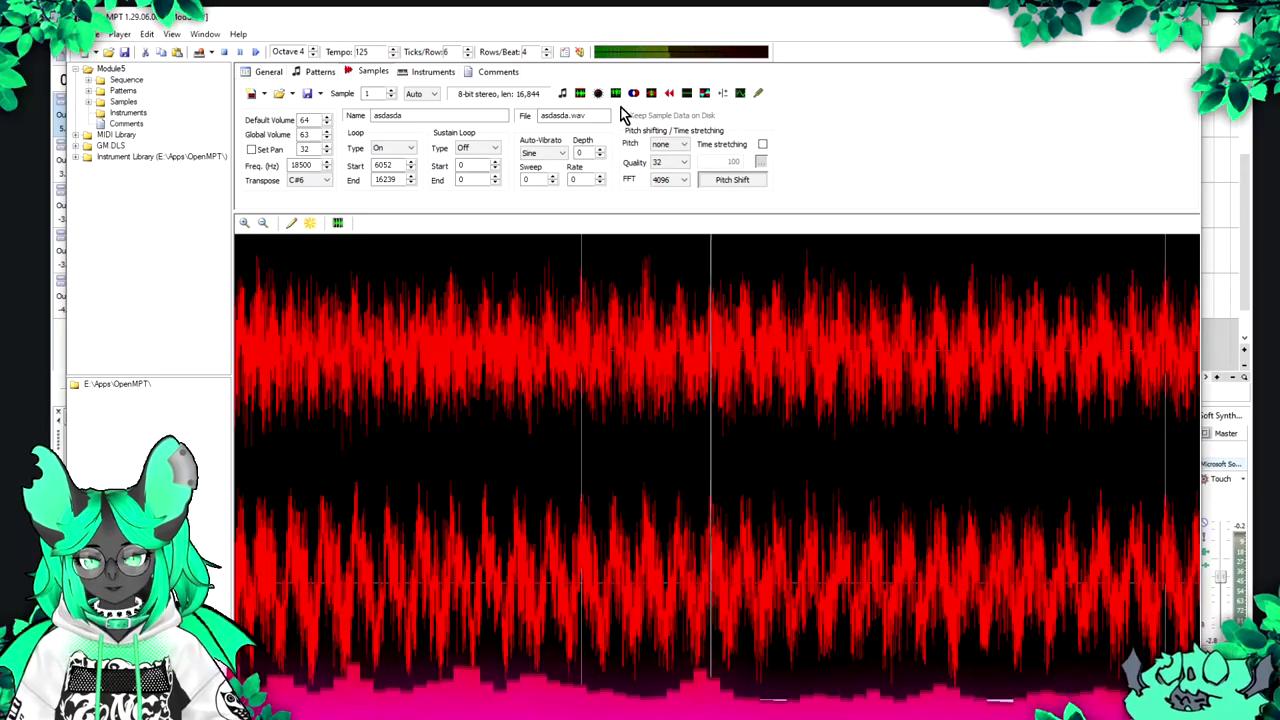
Step: Check by ear how instrument 1 sounds with the trimmed 8-bit sample, and return to the sample
left_click(430, 69)
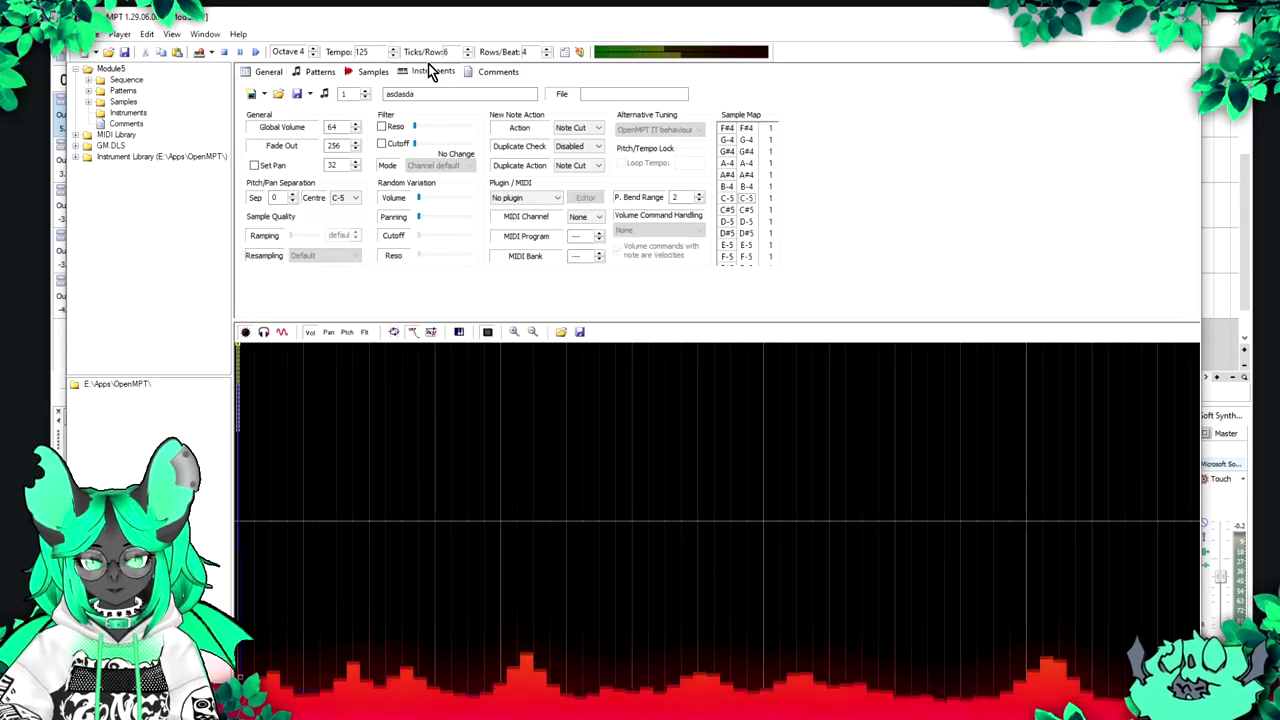
key("space")
left_click(365, 75)
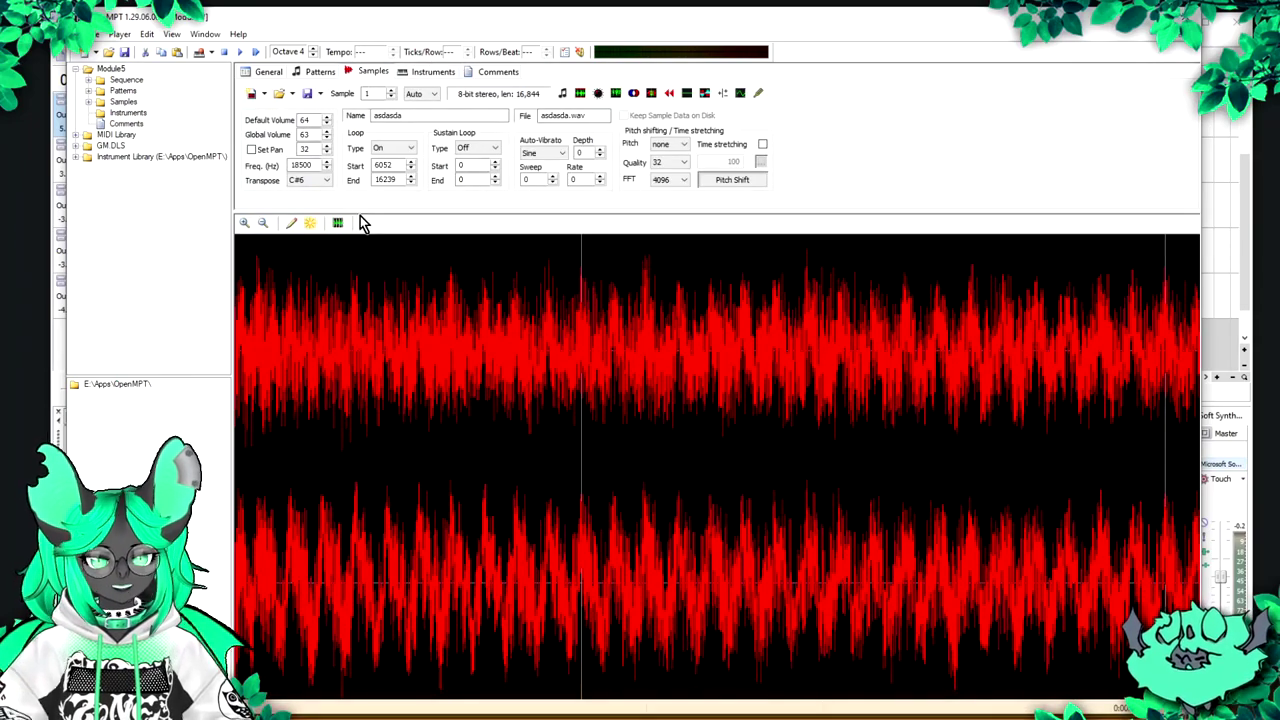
Step: Convert the asdasda sample to mono by mixing its two channels
left_click(599, 96)
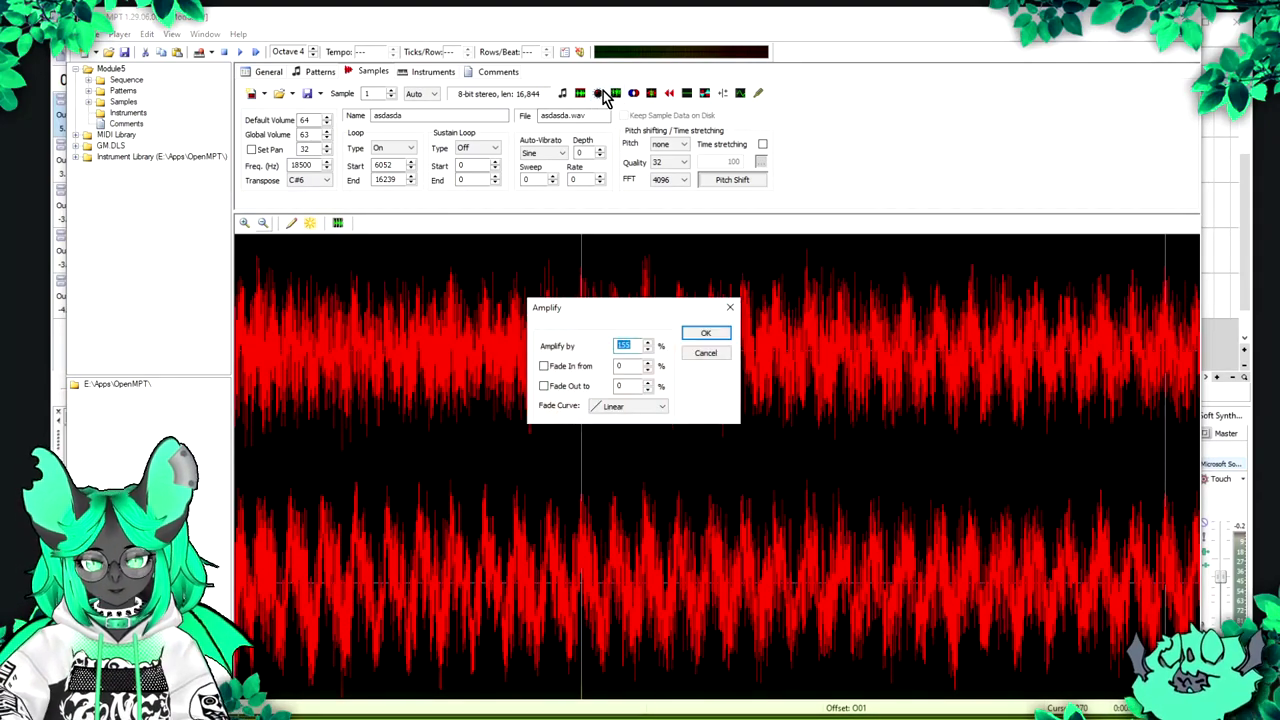
key("Escape")
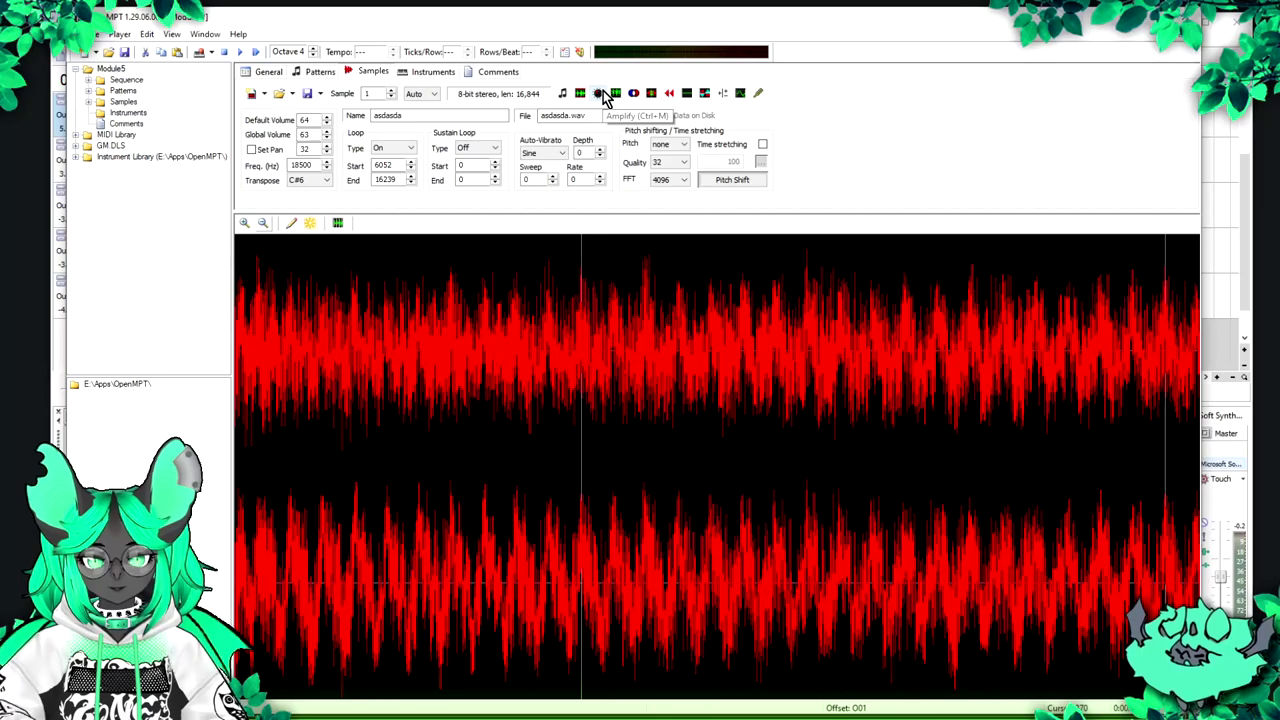
right_click(451, 267)
mouse_move(533, 396)
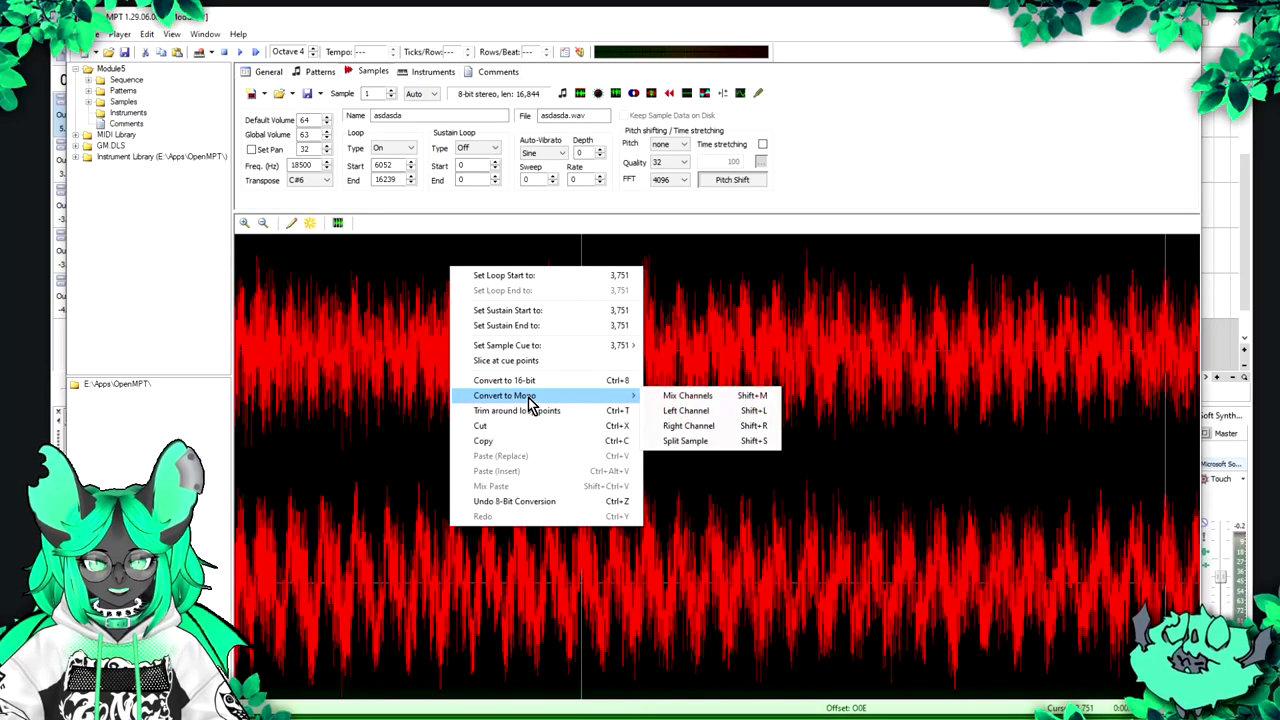
left_click(690, 394)
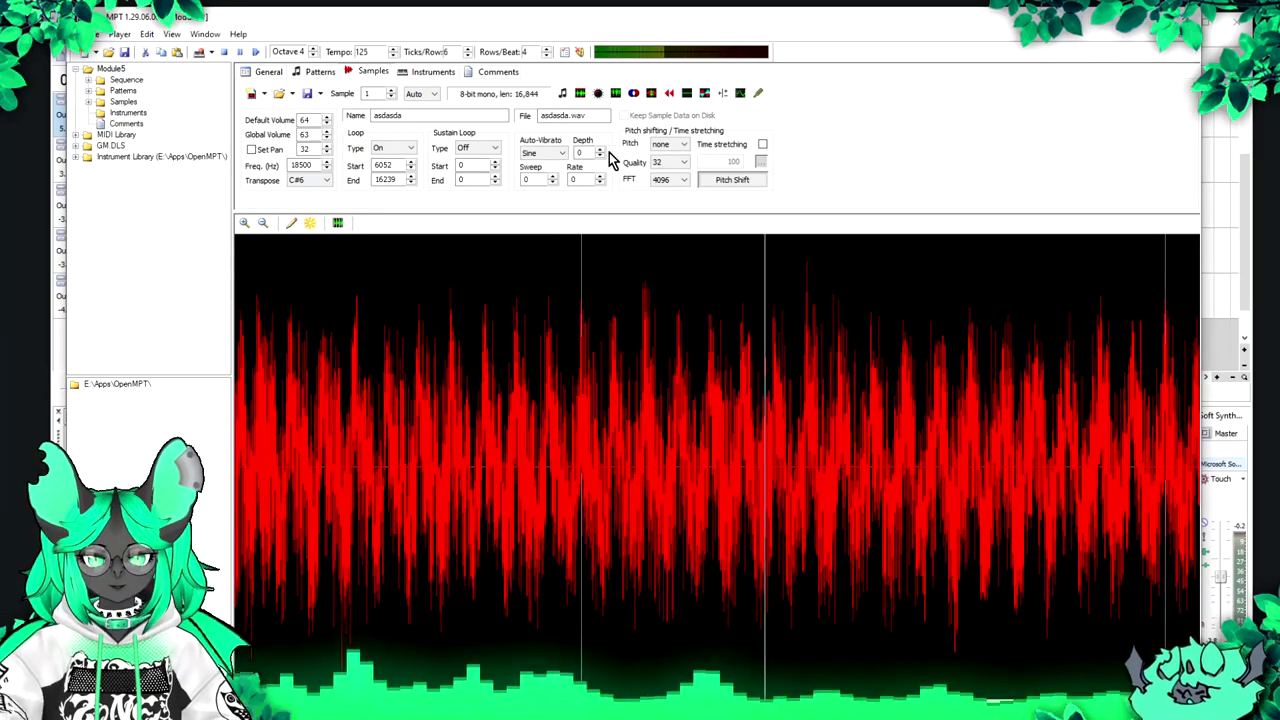
Step: Amplify the mono sample so its peaks reach full scale, and play it back
left_click(600, 94)
key("Return")
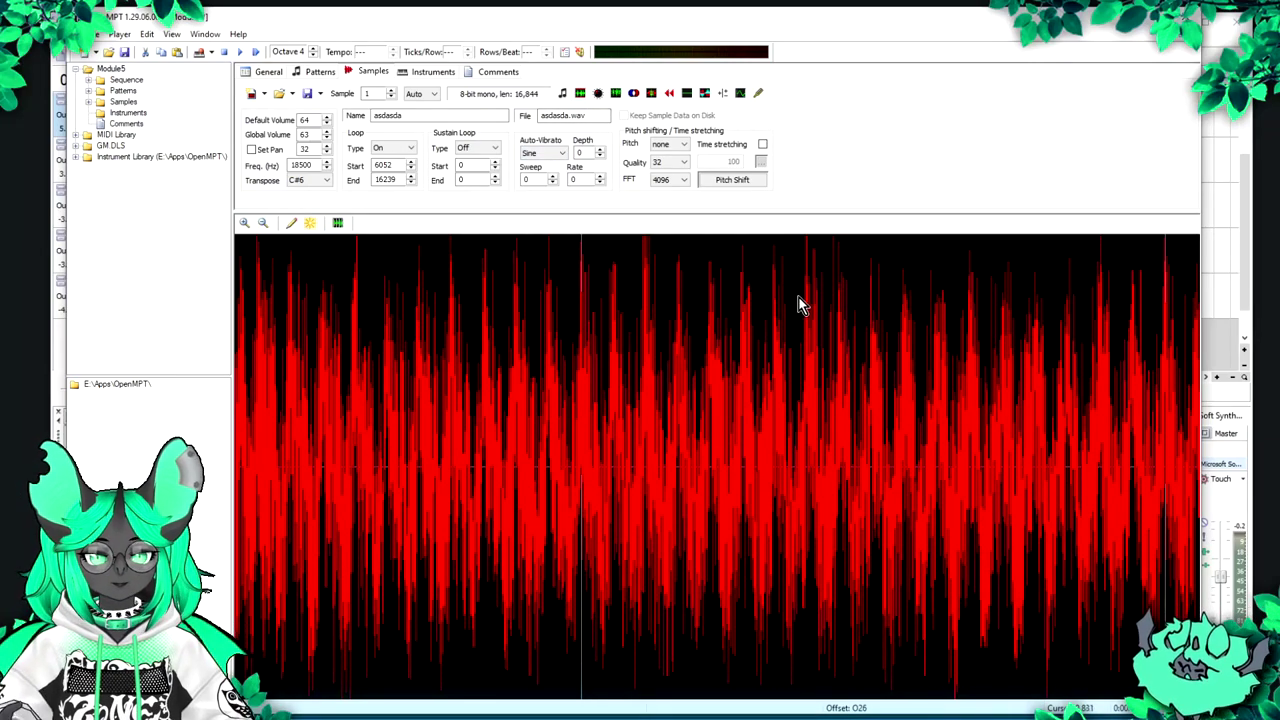
key("a")
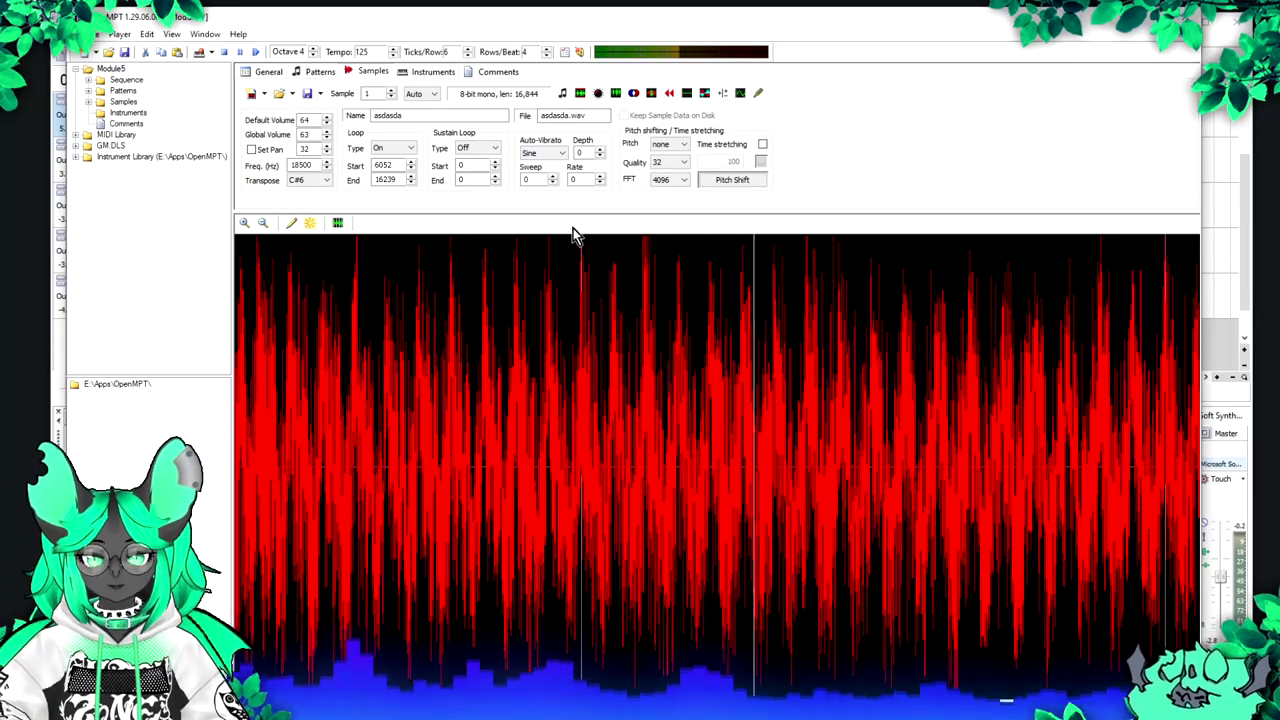
Step: Try amplifying the whole sample by 1809 percent, and undo that amplification
left_click(598, 93)
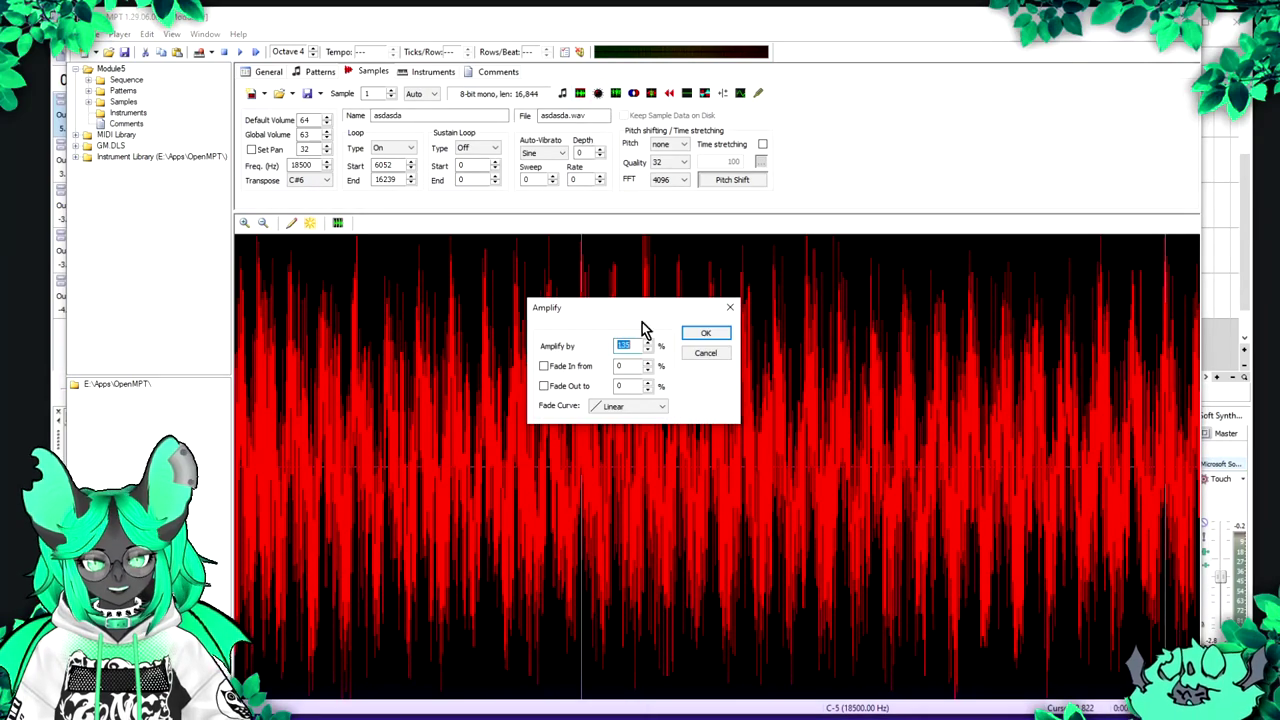
type("1809")
left_click(690, 331)
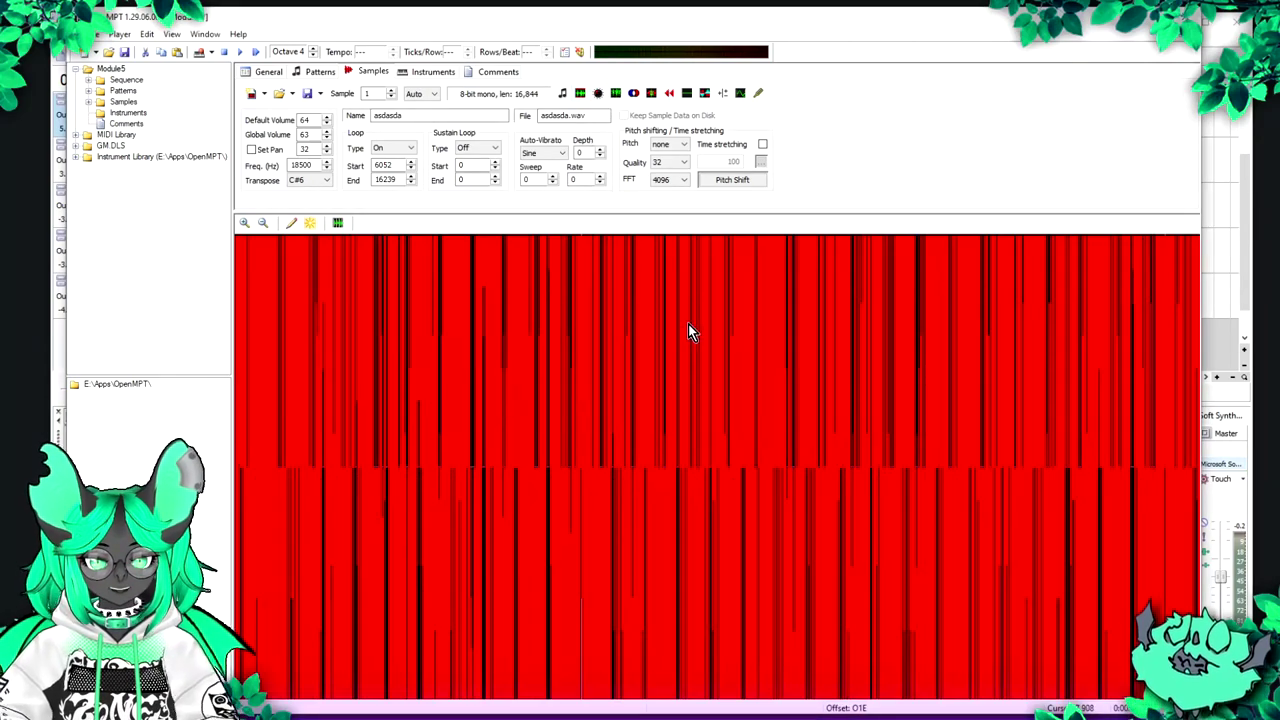
key("ctrl+z")
Step: Amplify the whole asdasda sample by 180 percent
left_click(599, 93)
key("Return")
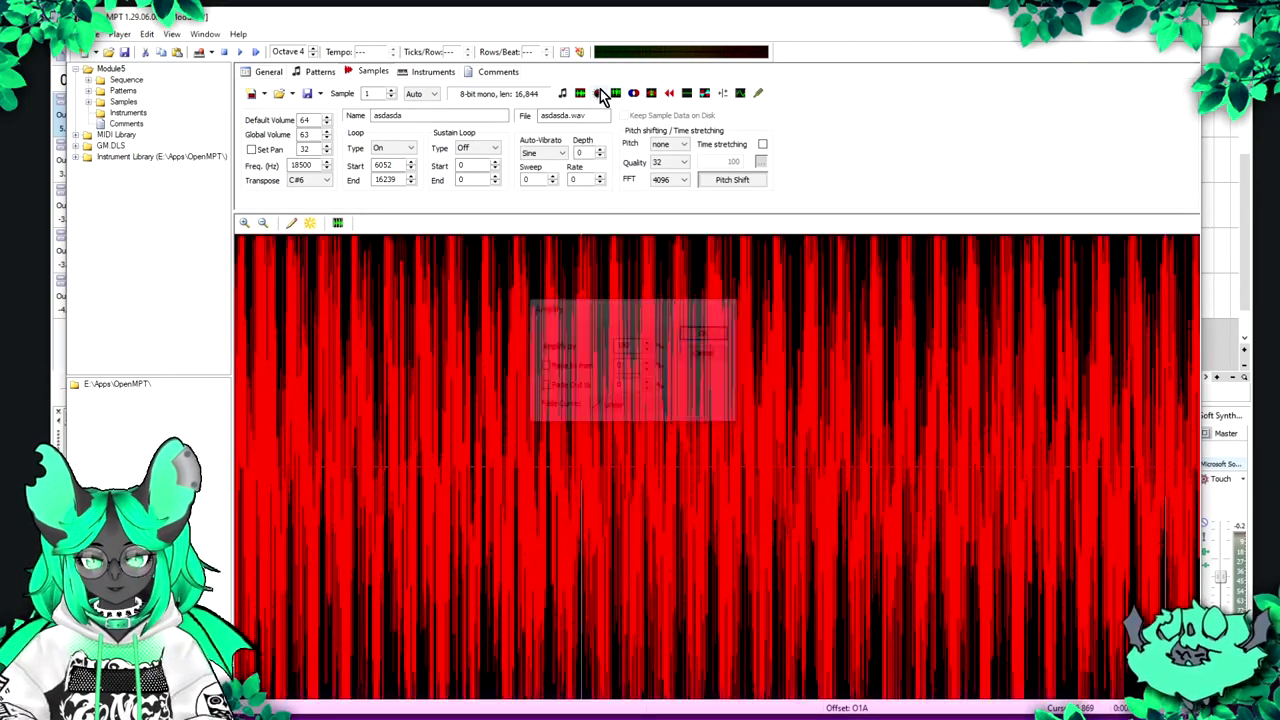
Step: Search the plugin list for "tal" and load TAL-Reverb-4 into the module's FX1 slot
left_click(252, 74)
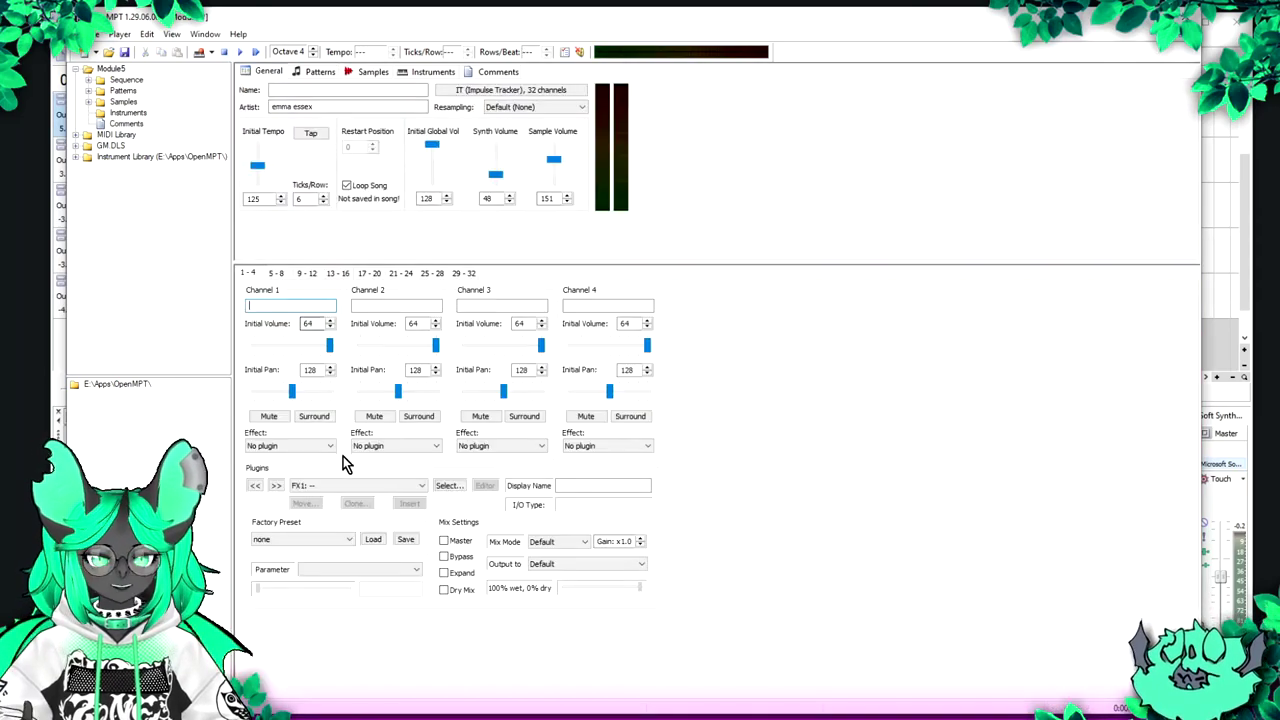
left_click(456, 488)
type("tal")
left_click(700, 322)
double_click(700, 322)
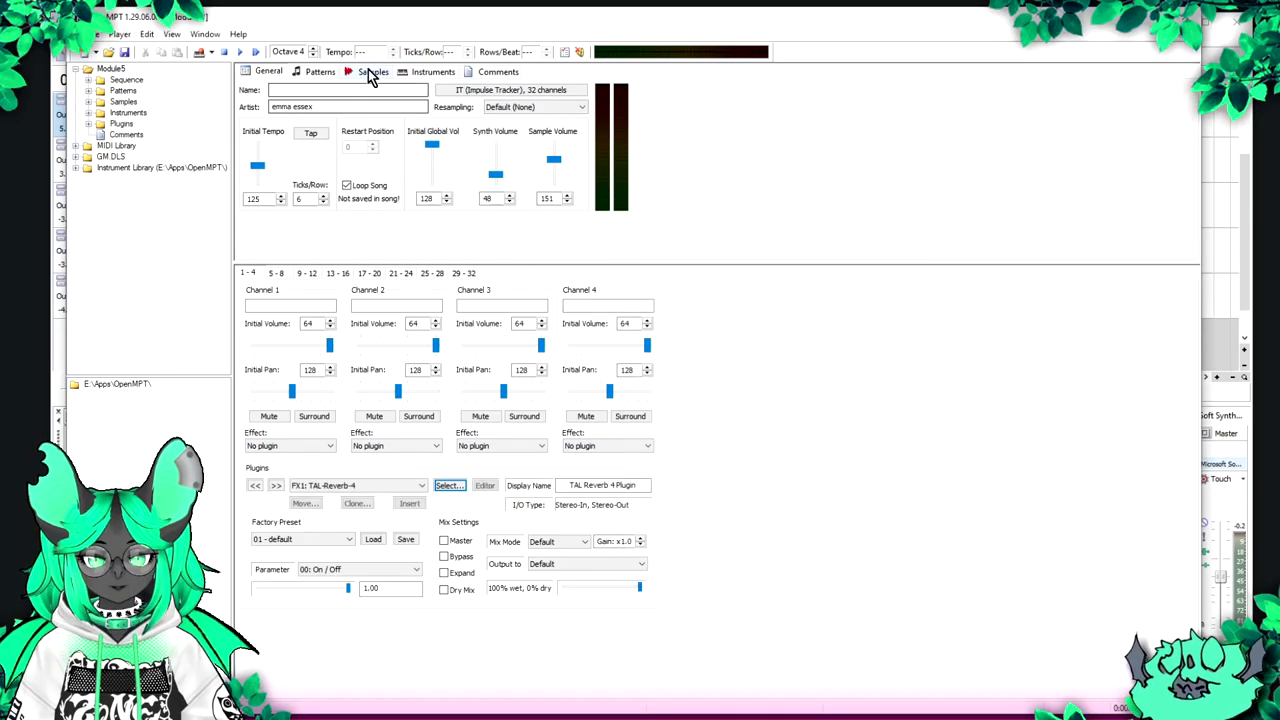
Step: Assign the FX1 TAL Reverb plugin to instrument 1
left_click(432, 71)
left_click(522, 198)
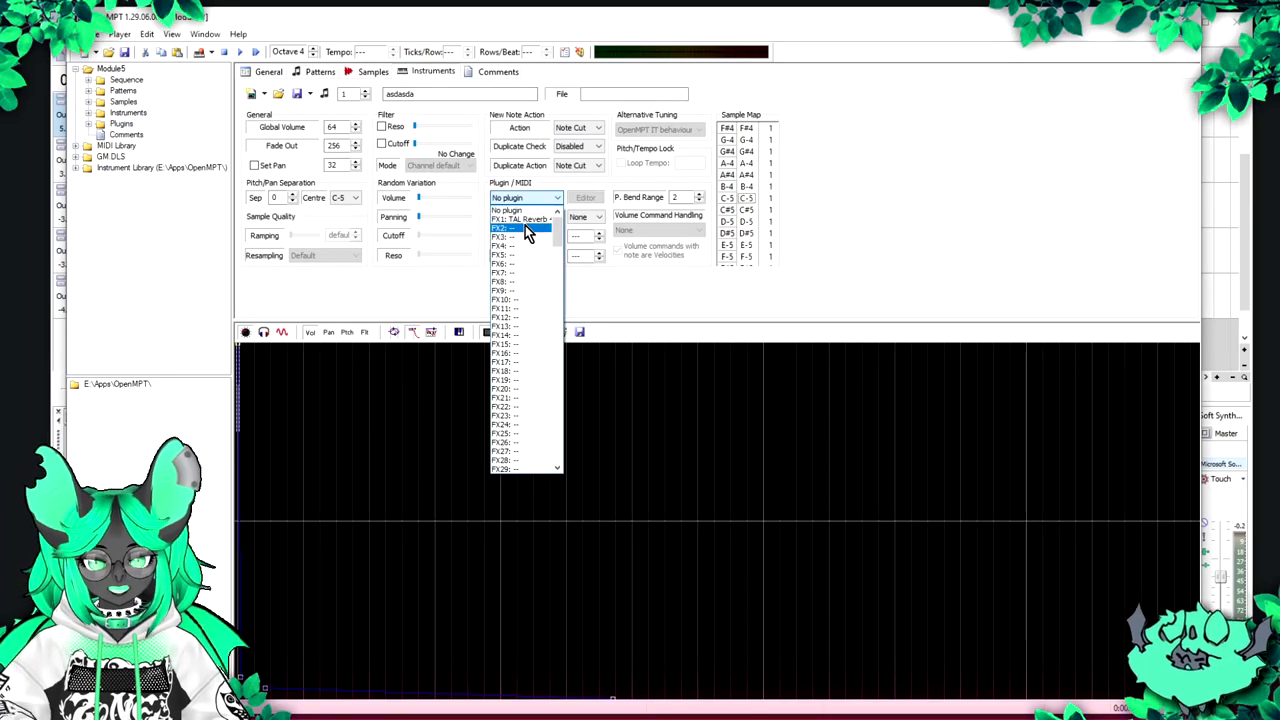